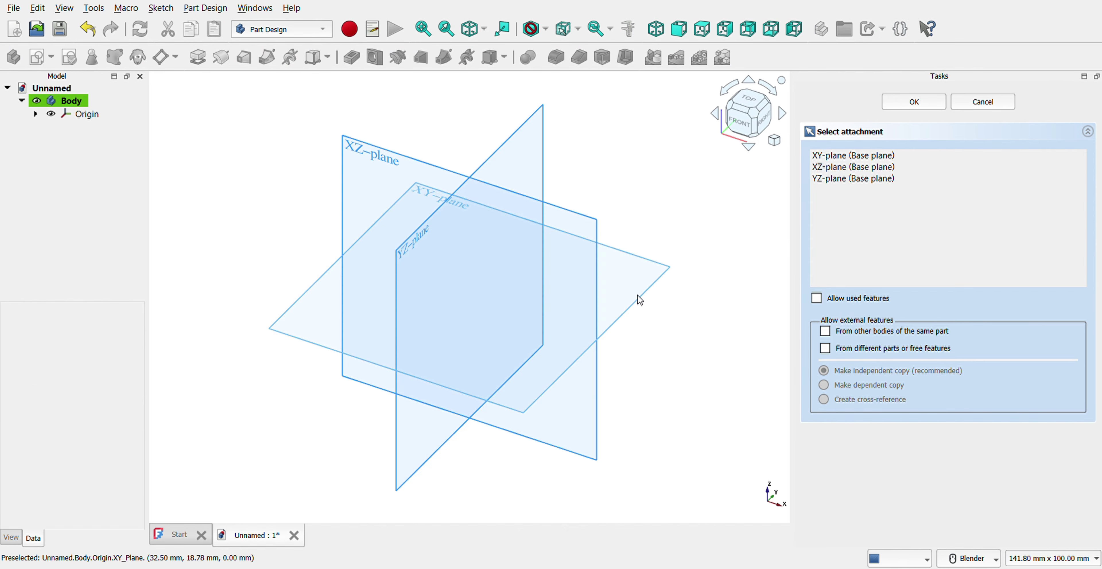
- Start a sketch on the XY plane and draw a rectangle centred on the origin, 40 mm wide and 19 mm high
click(640, 301)
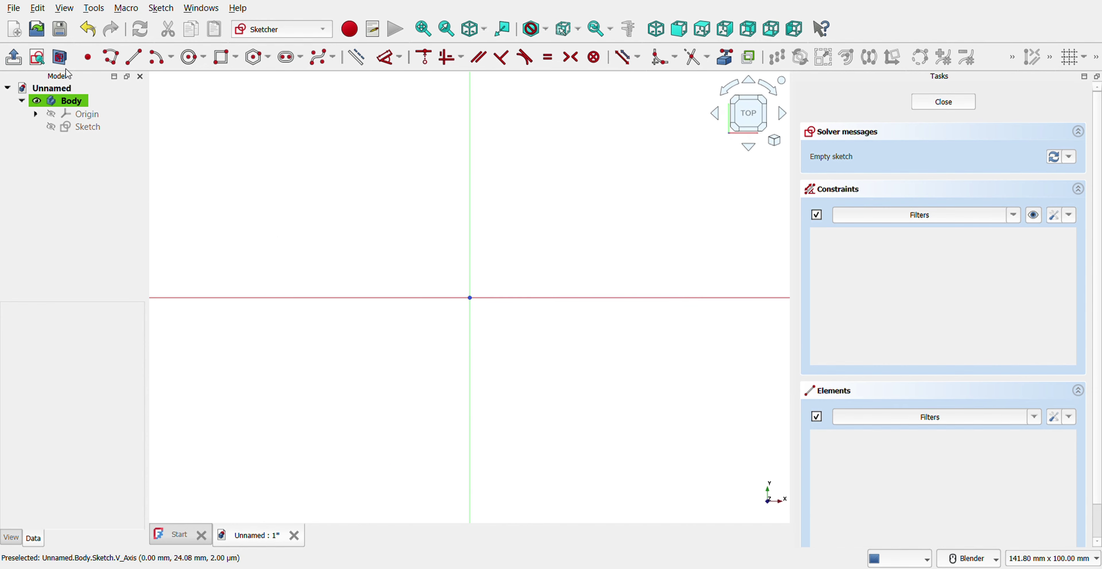
click(226, 57)
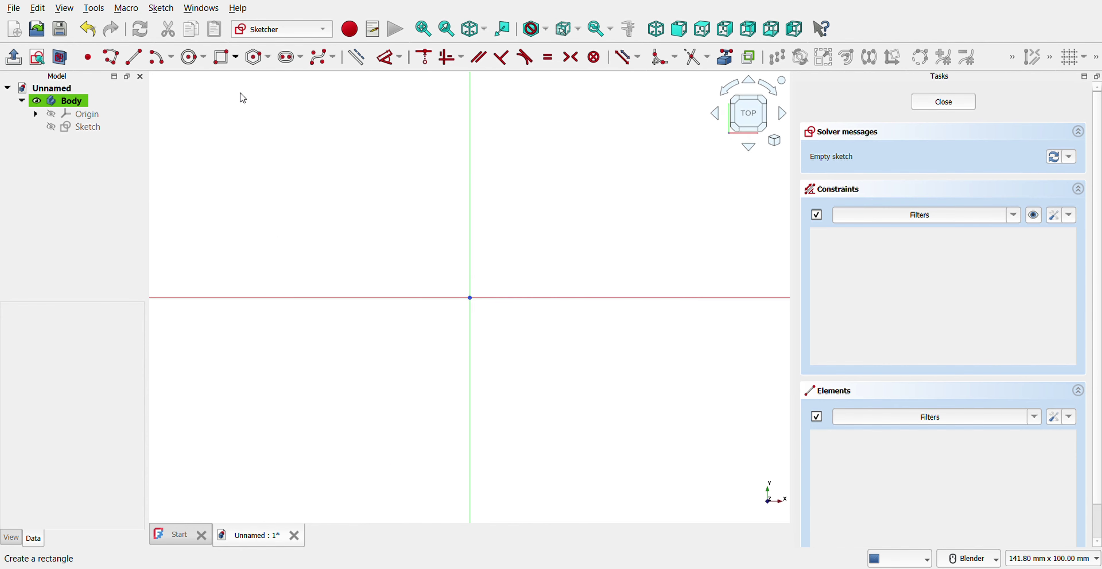
click(478, 307)
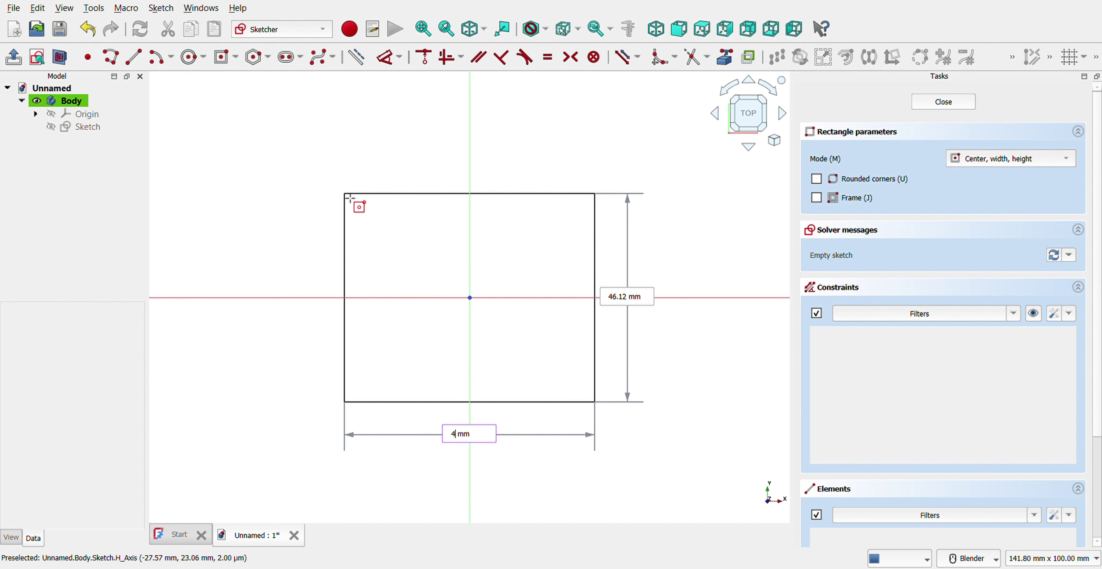
key(Tab)
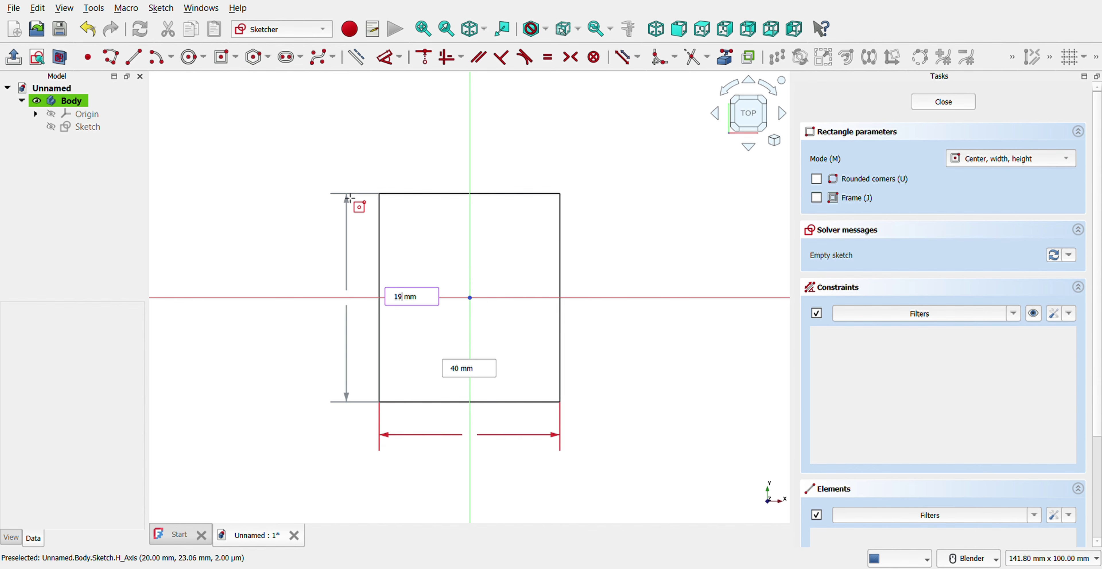
key(Return)
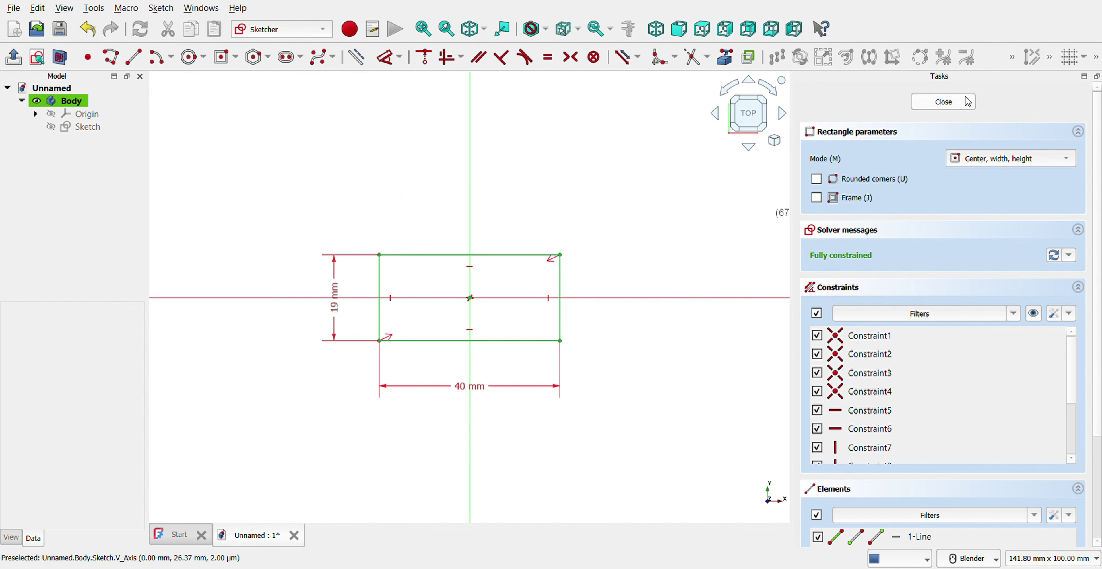
- Close the rectangle sketch and pad it to a length of 3 mm
click(941, 102)
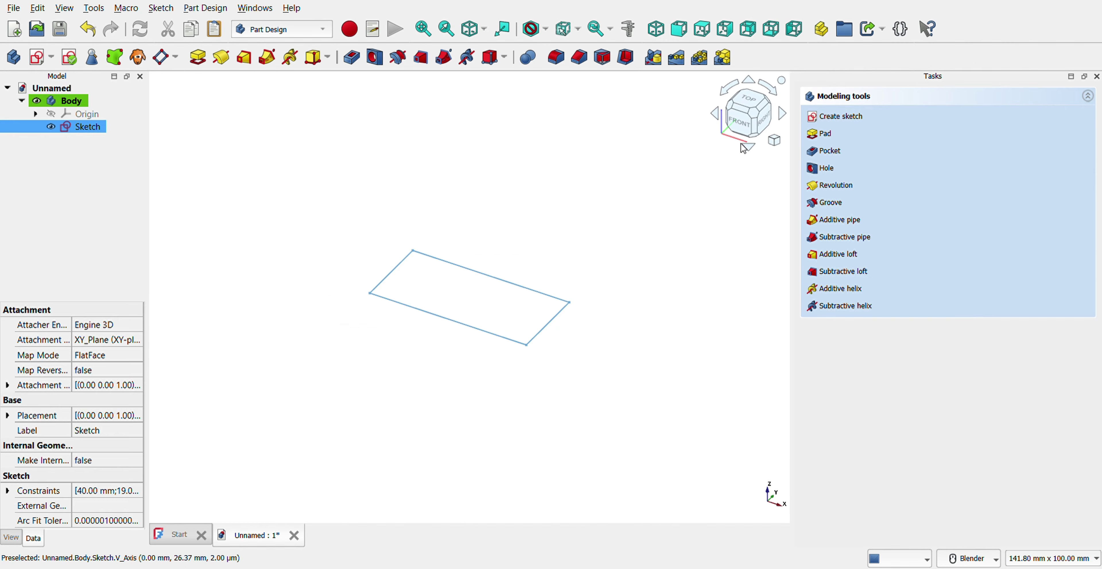
click(818, 135)
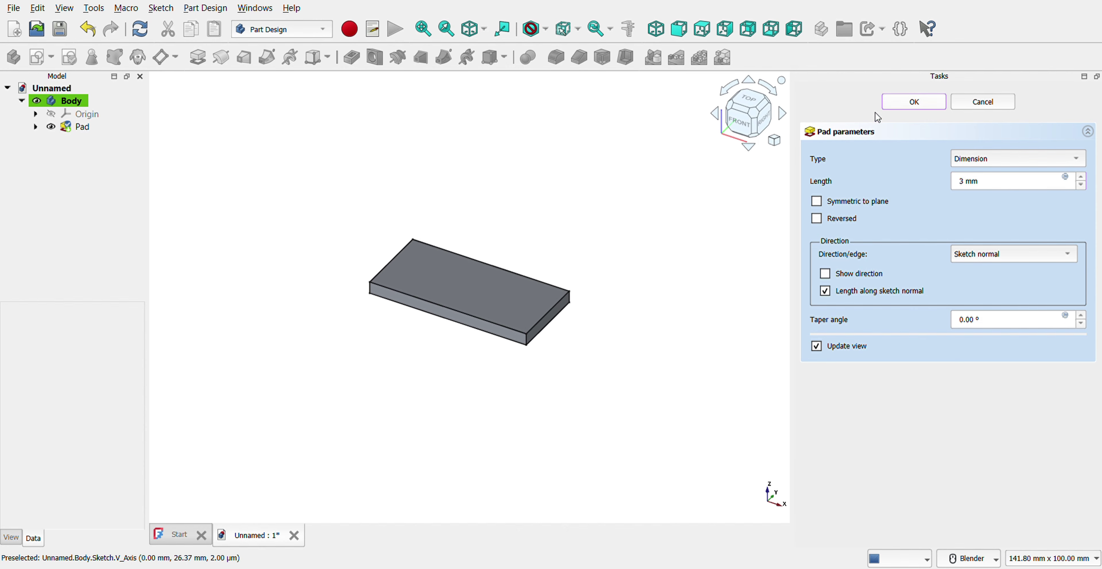
key(Return)
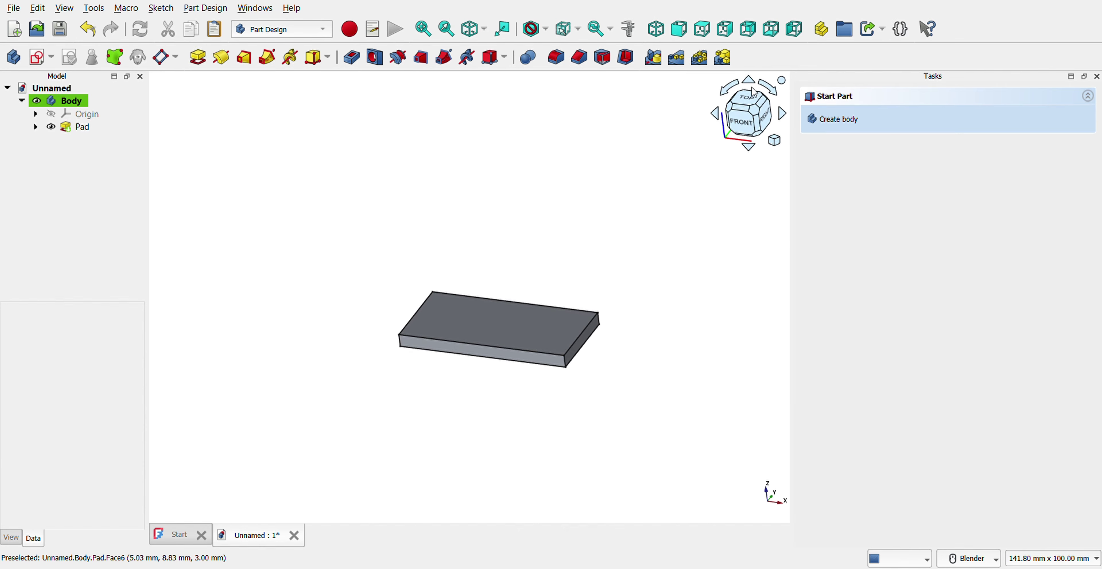
- Start a new sketch on the underside face of the padded plate
click(745, 125)
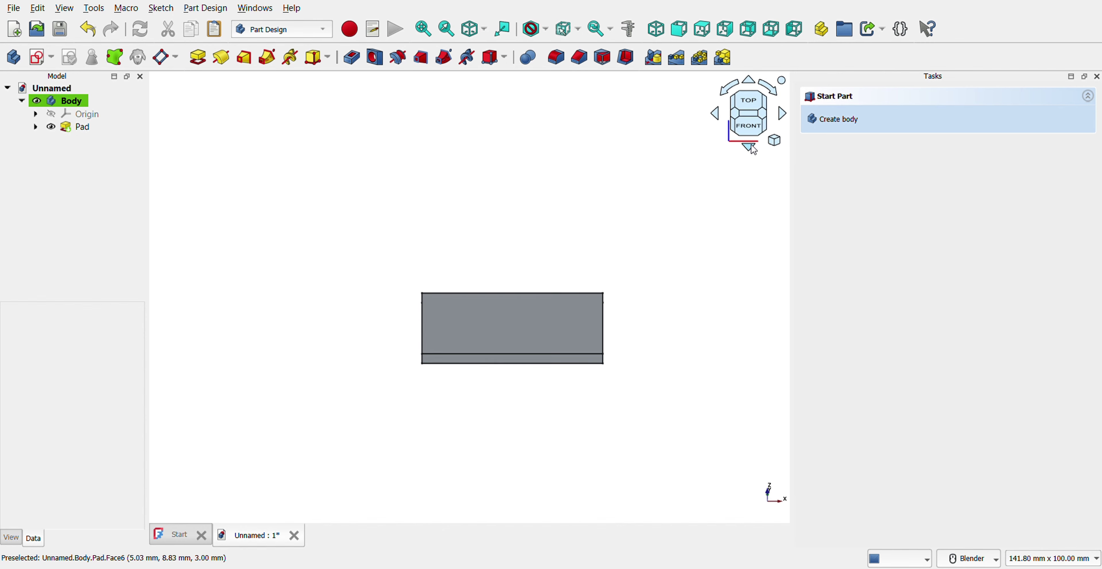
click(748, 149)
click(750, 149)
click(753, 150)
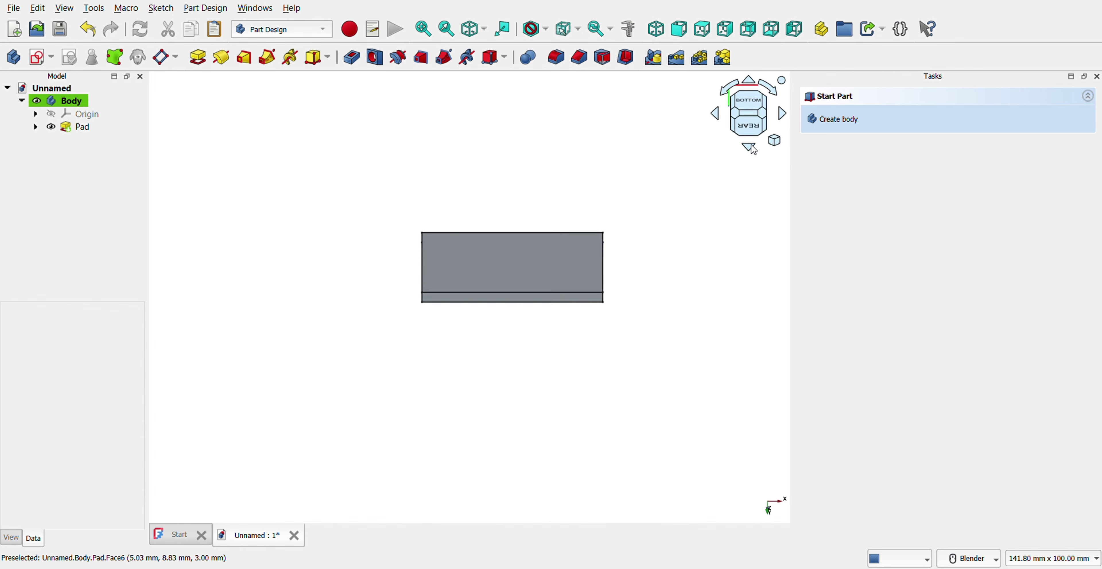
click(571, 263)
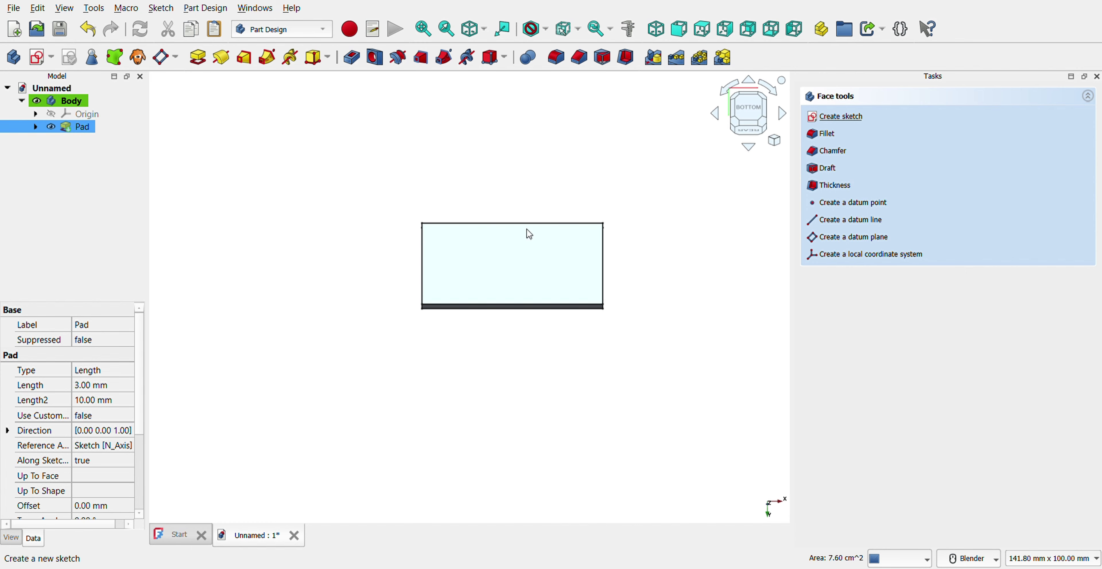
- Bring the plate's two long edges and its short edge on the negative X side into the sketch as external geometry
click(725, 59)
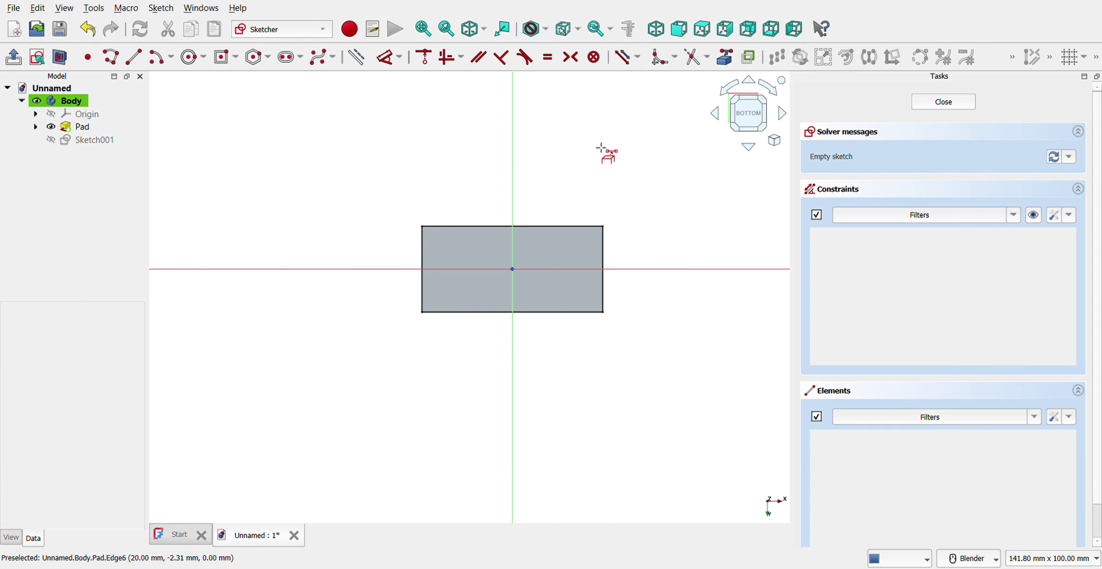
click(564, 227)
click(423, 272)
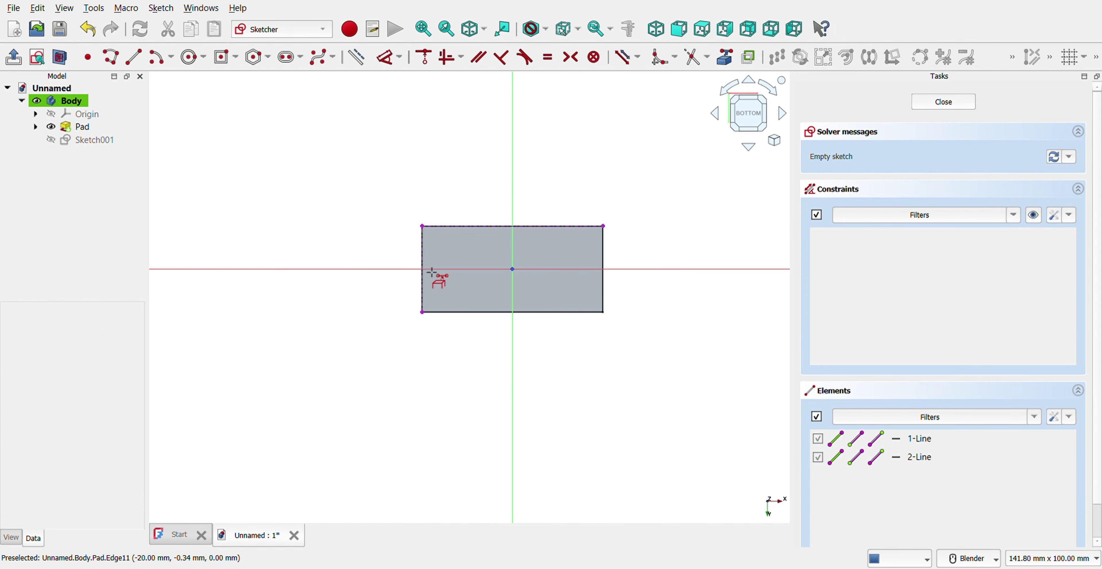
click(477, 321)
- Sketch a 42 × 1.5 mm side-wall rectangle outside the plate's upper long edge, starting at the corner on the positive X side
scroll(512, 291, up, 3)
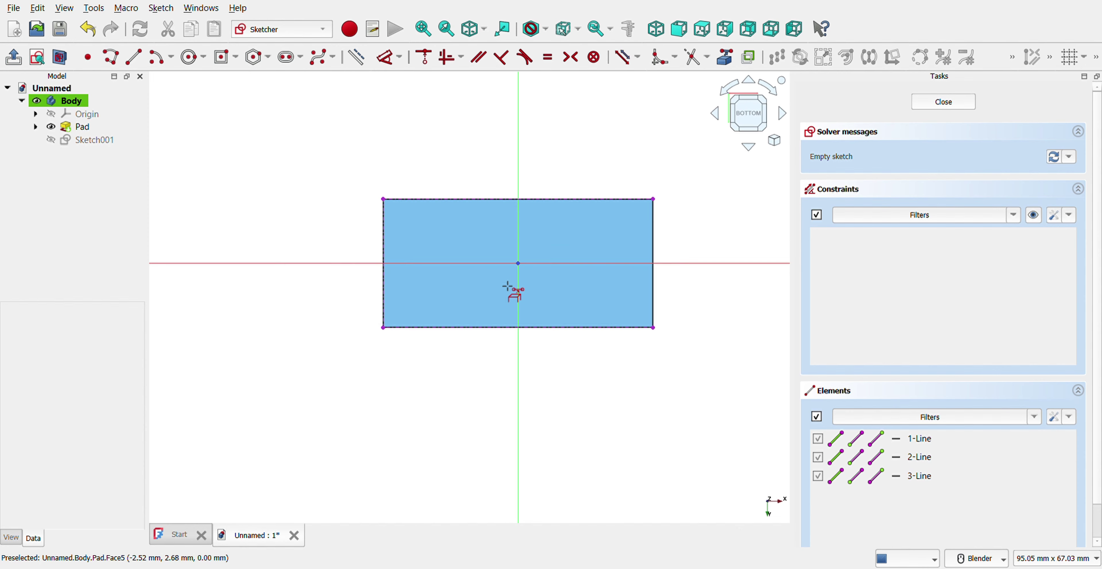
scroll(508, 287, up, 1)
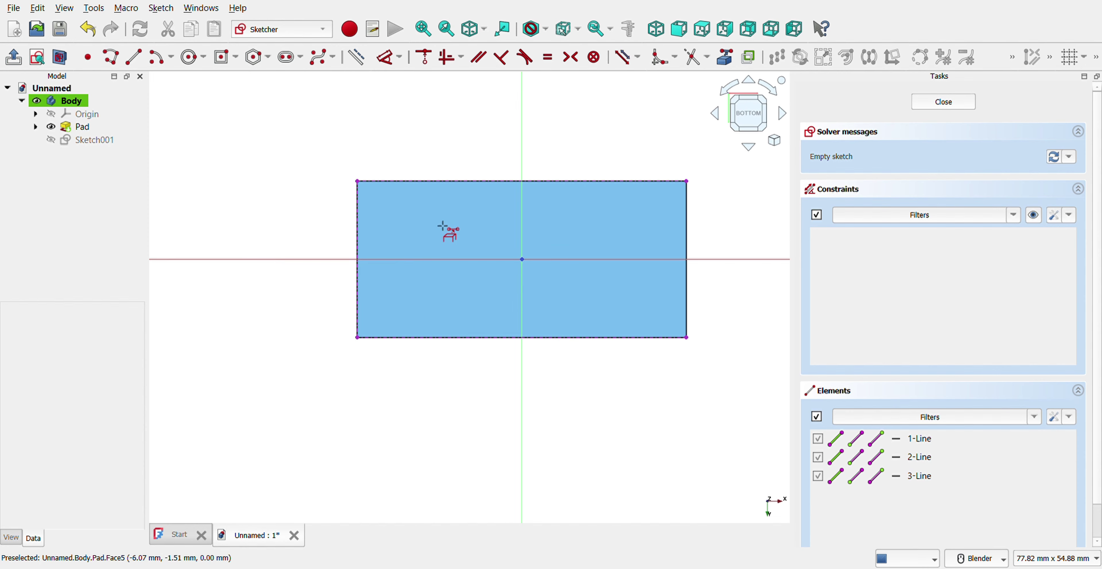
click(219, 65)
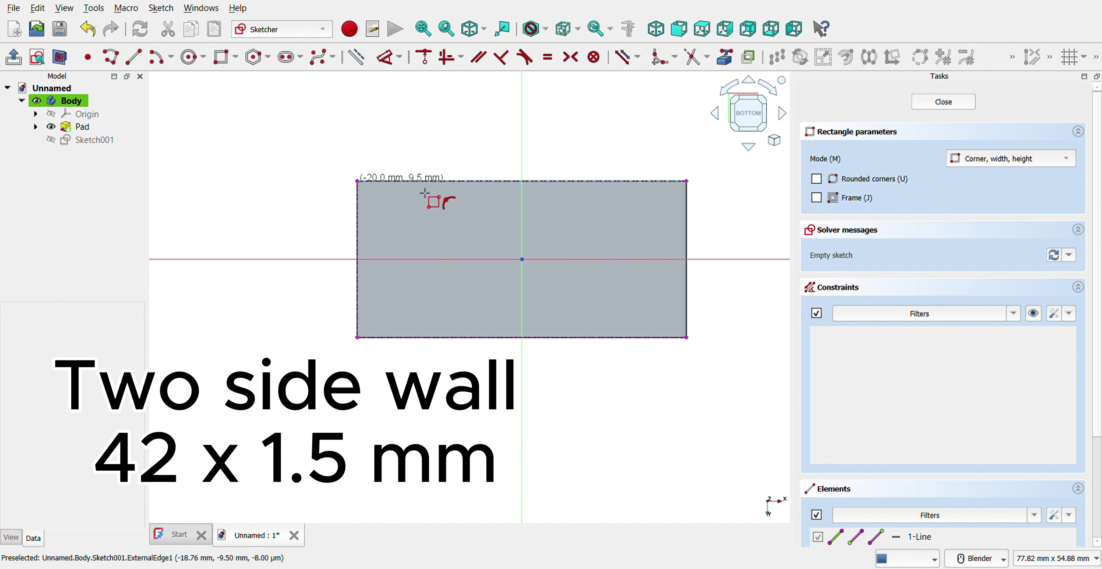
click(695, 188)
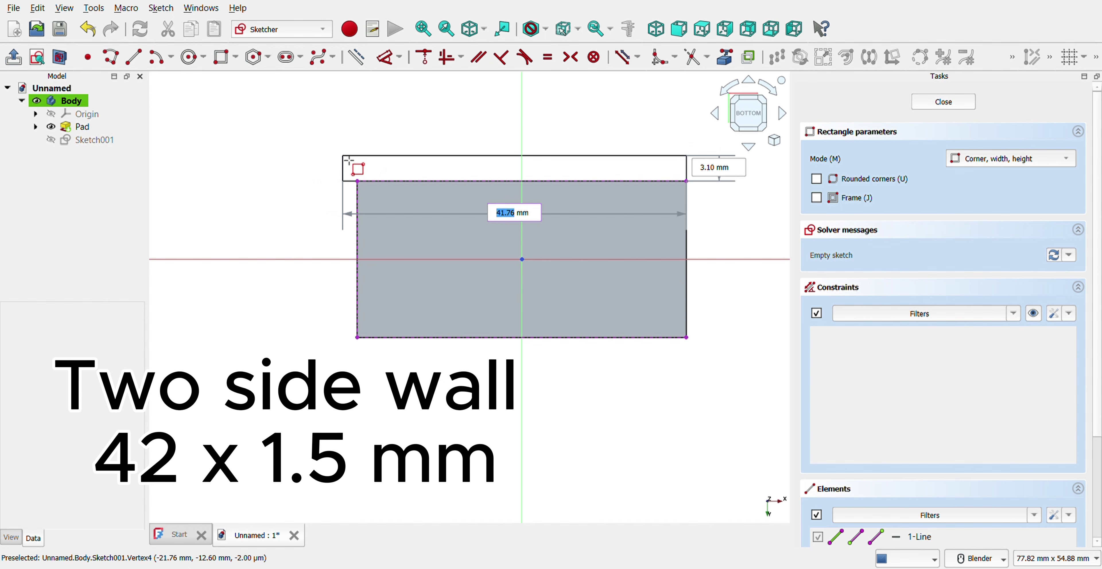
key(Tab)
text(2)
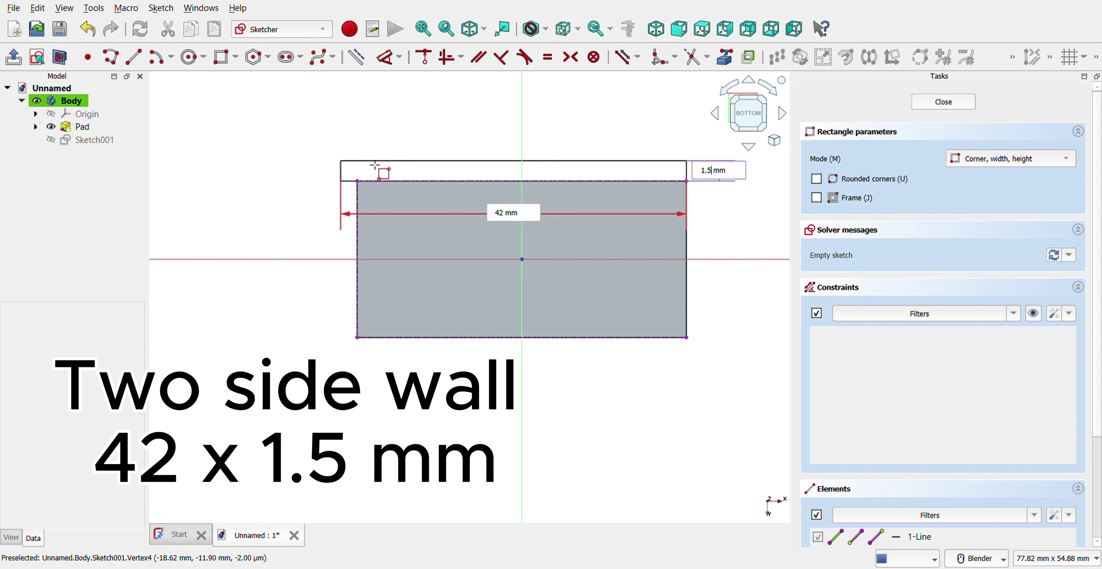
key(Return)
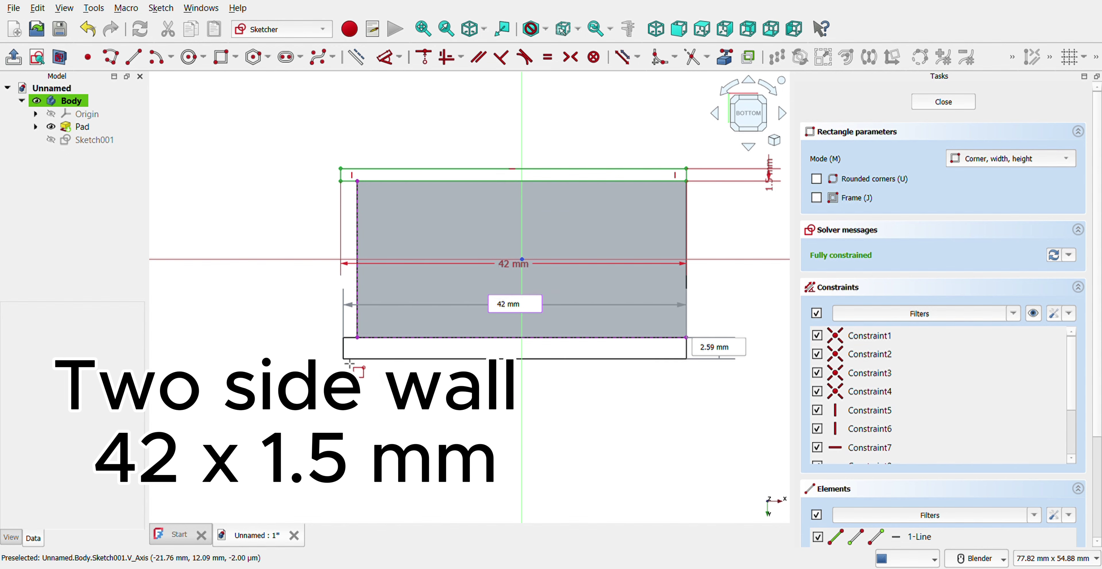
- Sketch a matching 42 × 1.5 mm side-wall rectangle outside the plate's lower long edge
text(42)
key(Tab)
text(1)
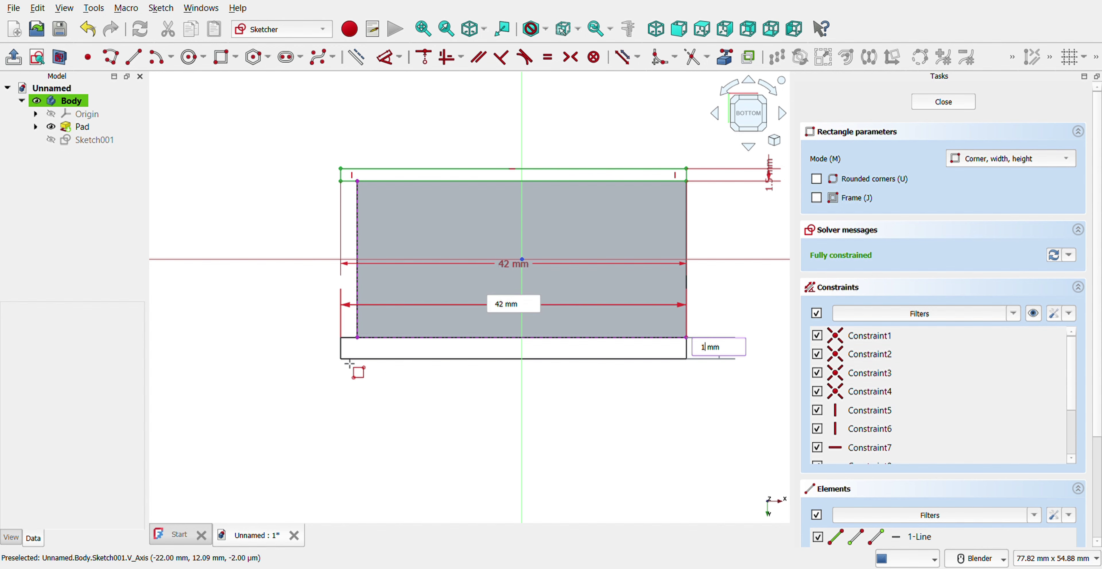
text(.5)
key(Return)
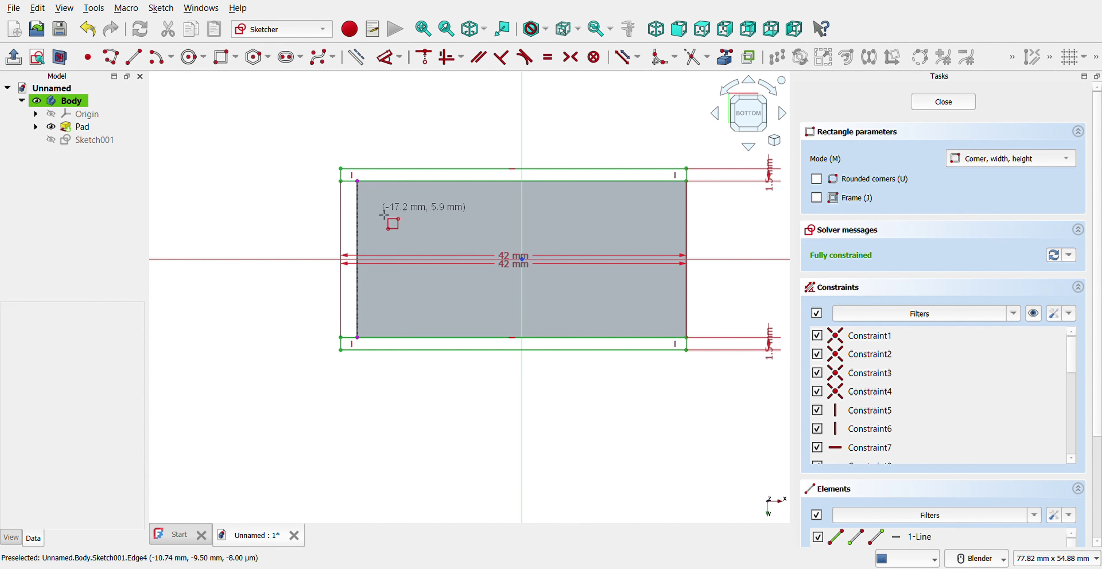
- Sketch a rectangle along the plate's short edge on the negative X side, connecting the overhanging ends of the two side-wall rectangles
click(350, 184)
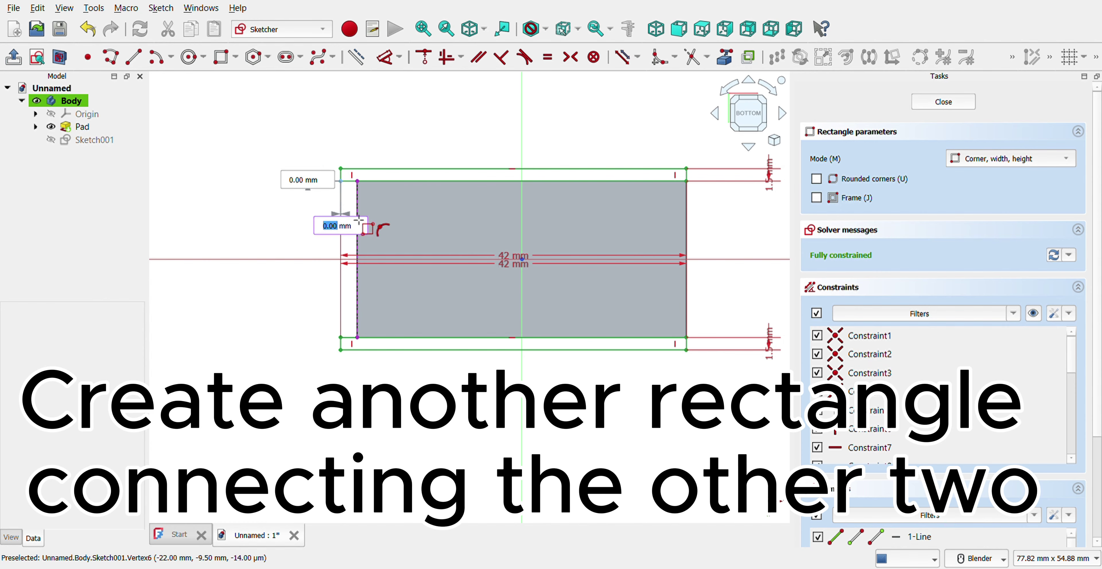
click(357, 337)
mouse_move(449, 228)
middle_down()
mouse_move(495, 381)
mouse_move(467, 274)
mouse_move(471, 193)
mouse_move(401, 190)
mouse_move(462, 216)
mouse_move(425, 225)
mouse_move(420, 274)
mouse_move(436, 337)
middle_up()
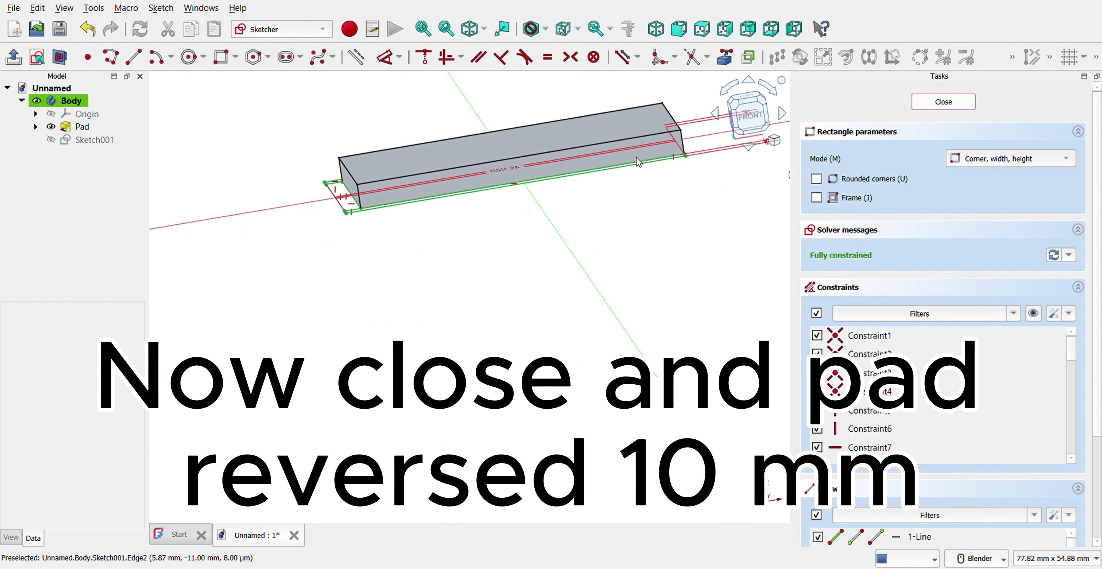
- Close the wall sketch and pad it 10 mm in the reversed direction
key(Escape)
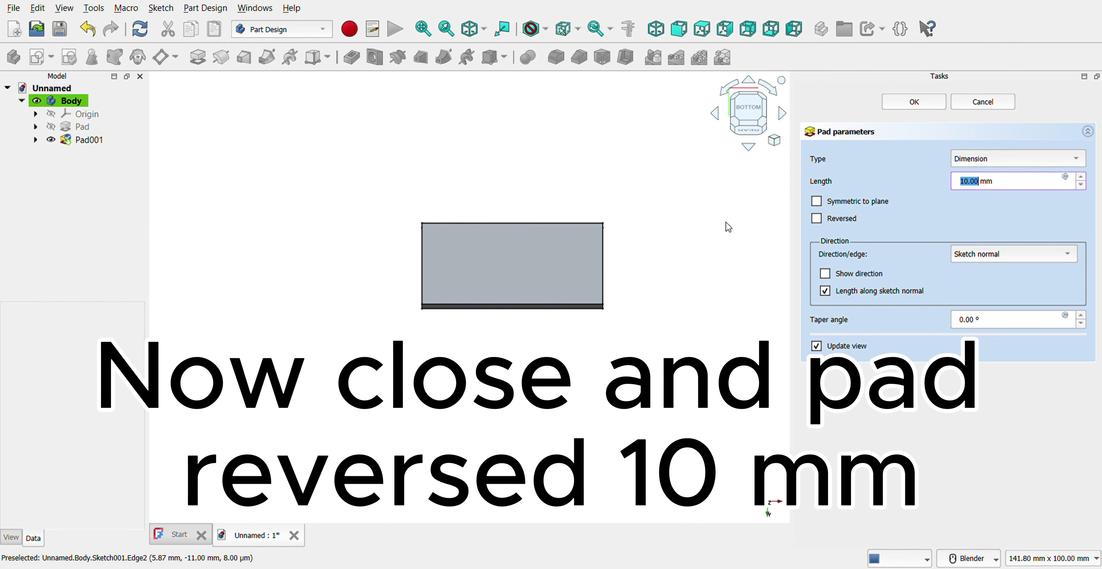
click(845, 220)
middle_drag(765, 205, 612, 265)
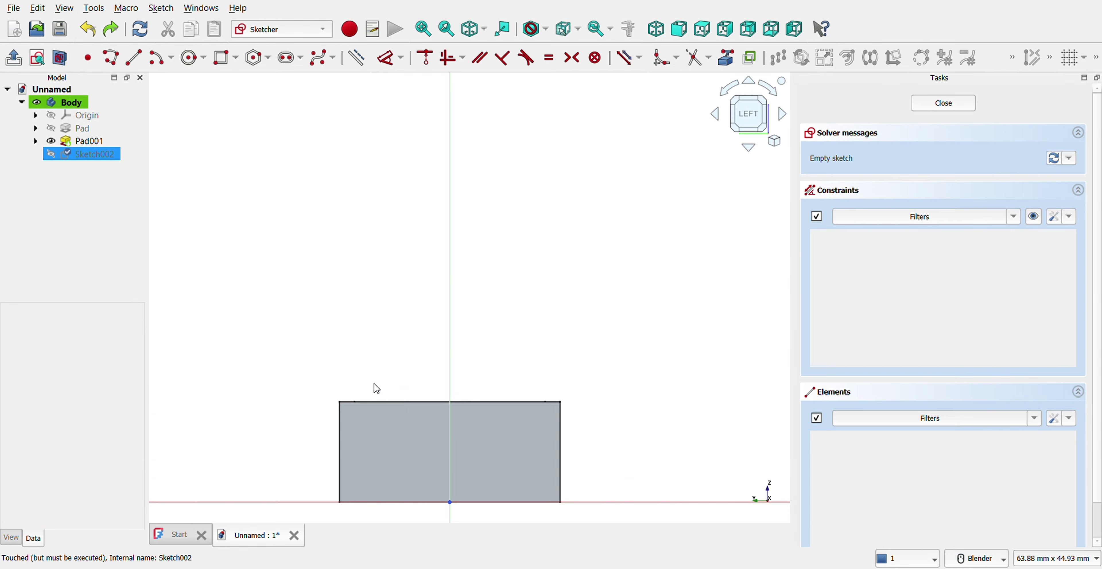
- Bring all four edges of the end wall's outer face into the new sketch as external geometry
mouse_move(377, 387)
middle_down()
mouse_move(409, 374)
mouse_move(406, 347)
mouse_move(377, 392)
middle_up()
scroll(406, 473, up, 4)
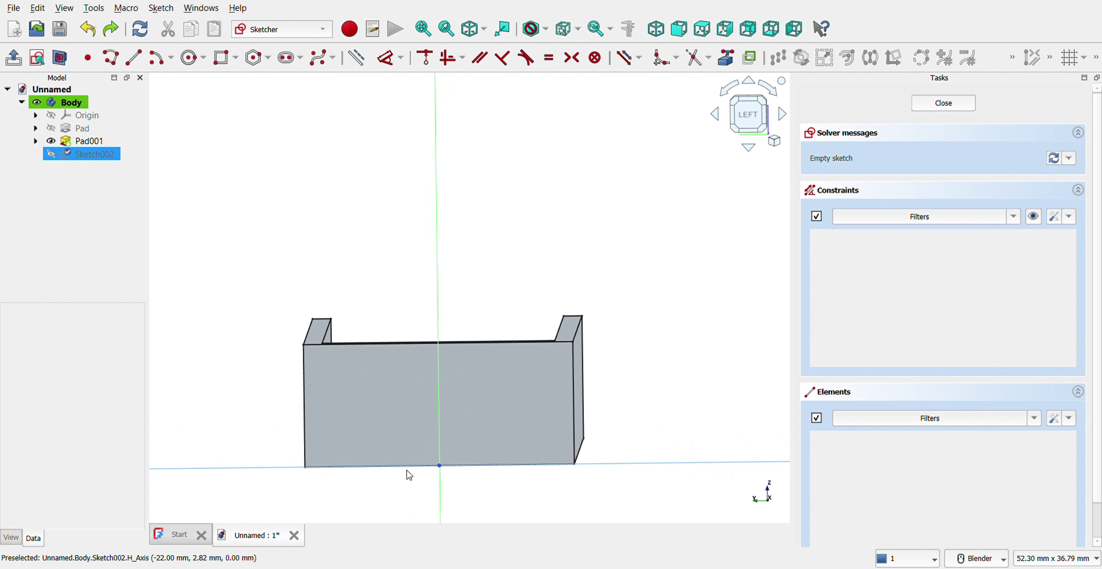
click(695, 57)
click(295, 440)
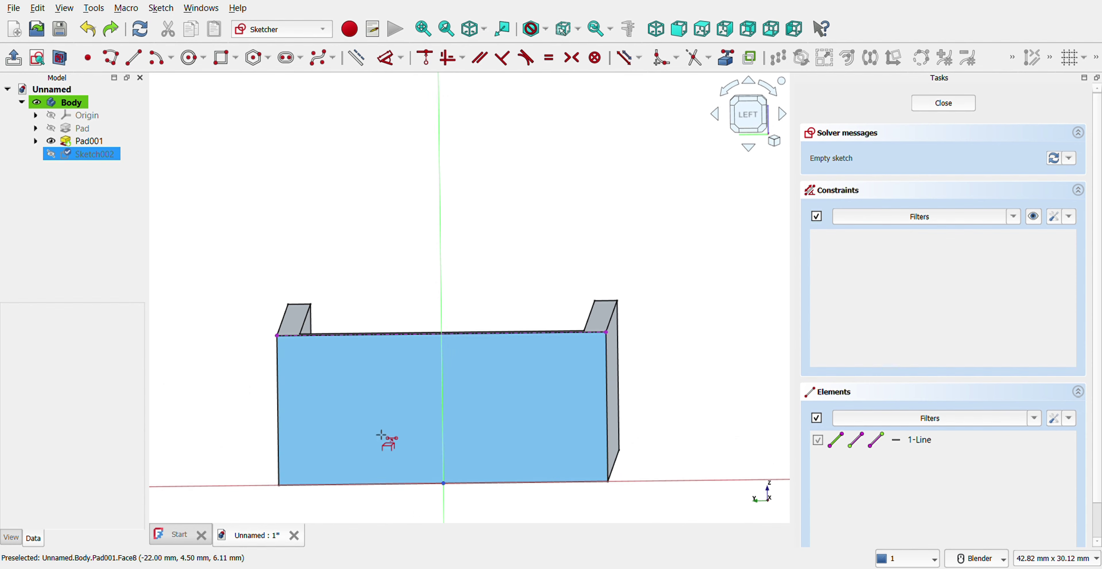
click(387, 485)
click(748, 115)
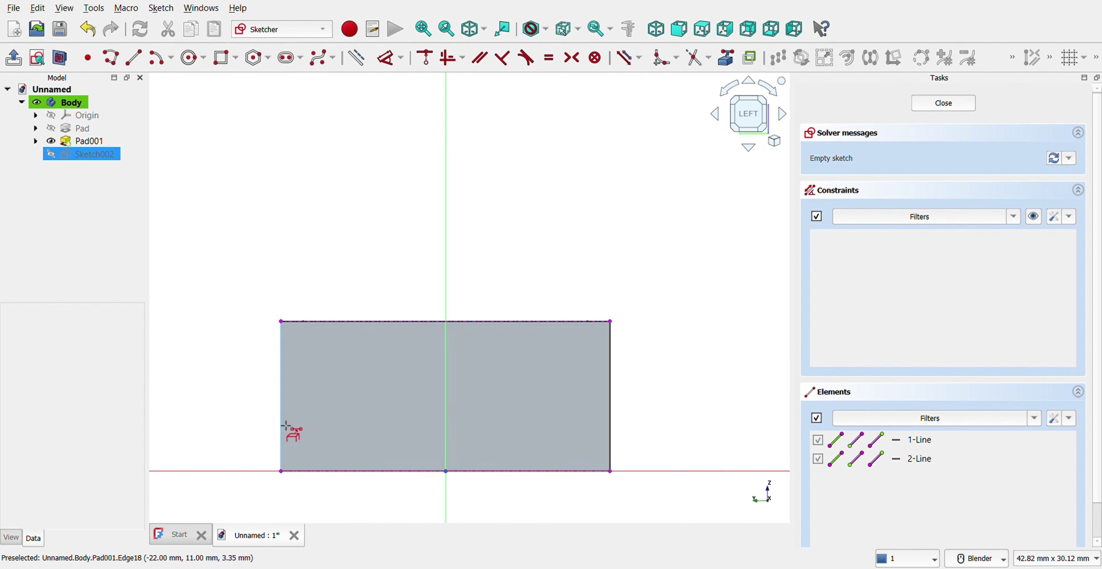
click(282, 434)
click(610, 434)
- Sketch an upright rectangle 2 mm wide and 20 mm high, standing on the face's lower edge between its left corner and the vertical axis
key(g)
key(r)
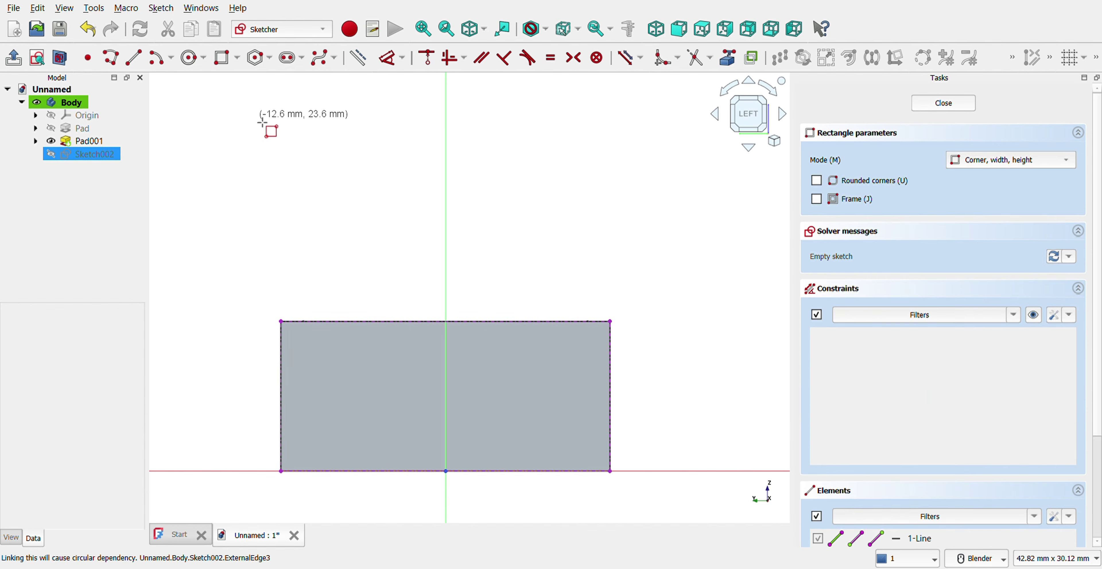
click(392, 471)
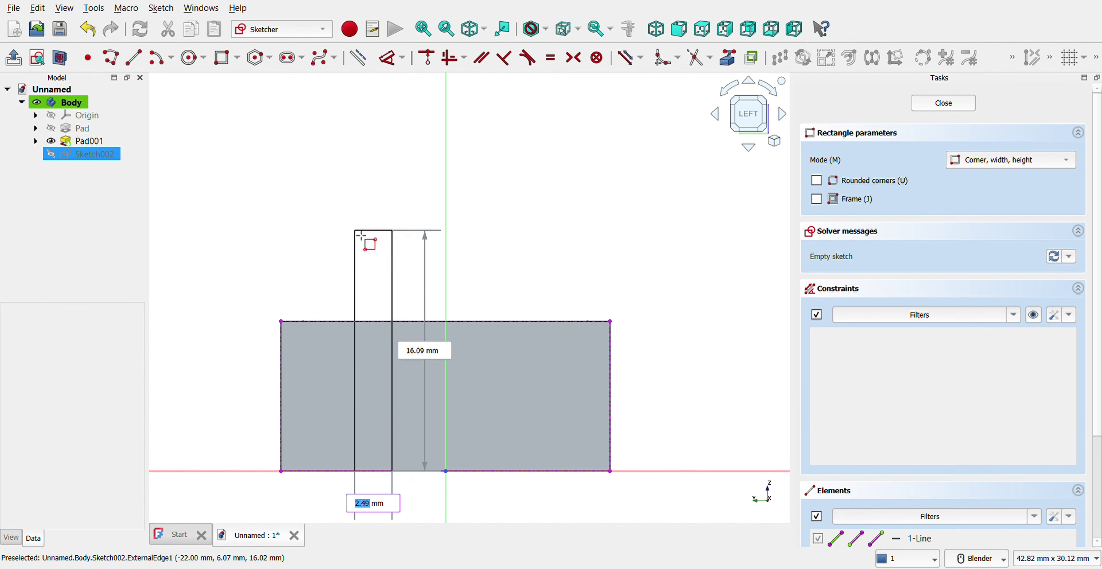
key(Tab)
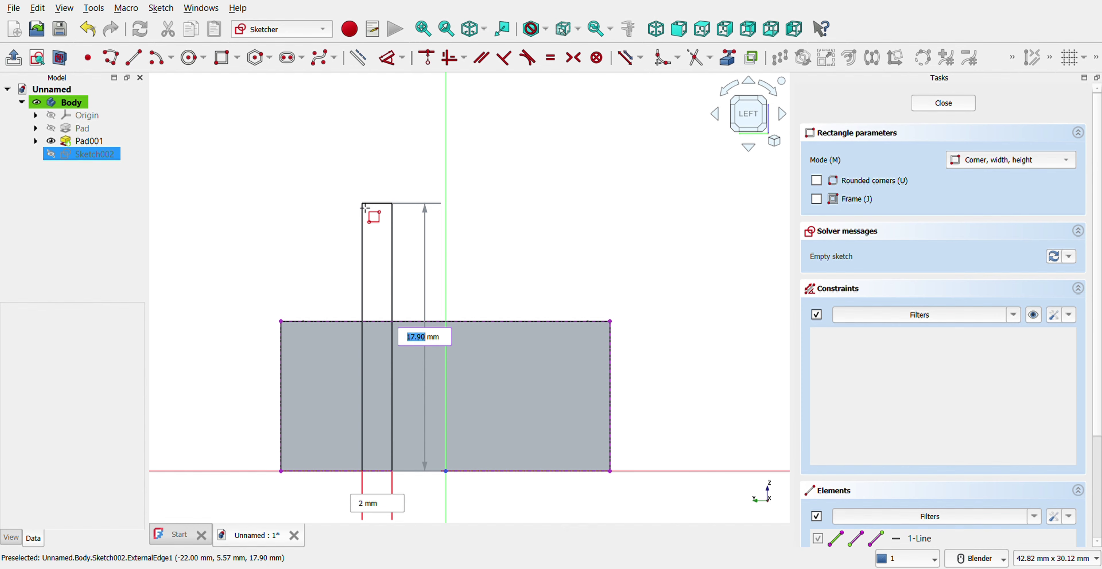
text(20)
key(Return)
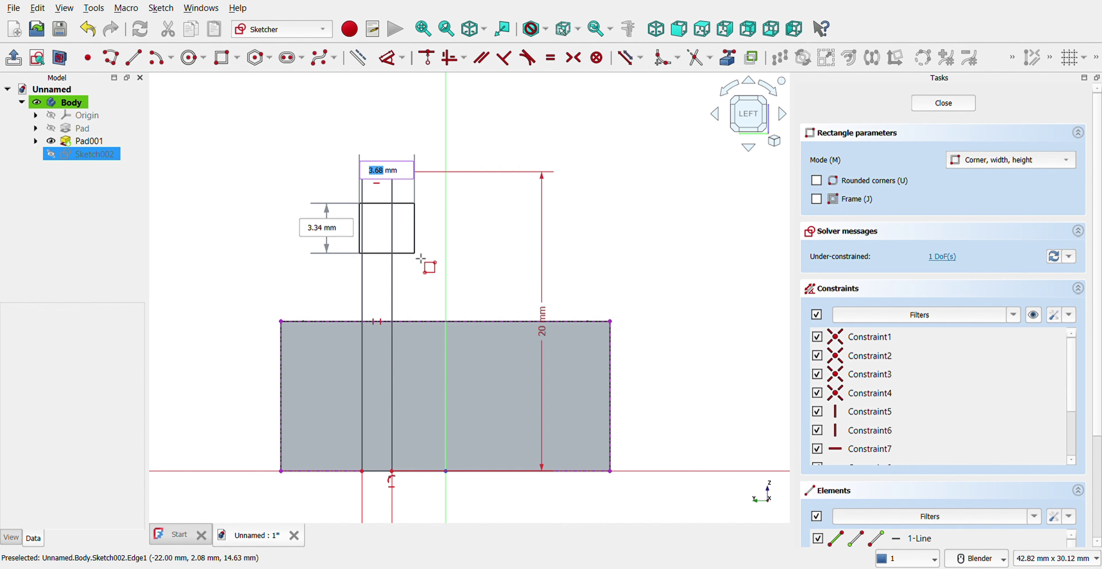
- Dimension the distance between the rectangle's left side and the face's left edge as 8.5 mm
click(387, 58)
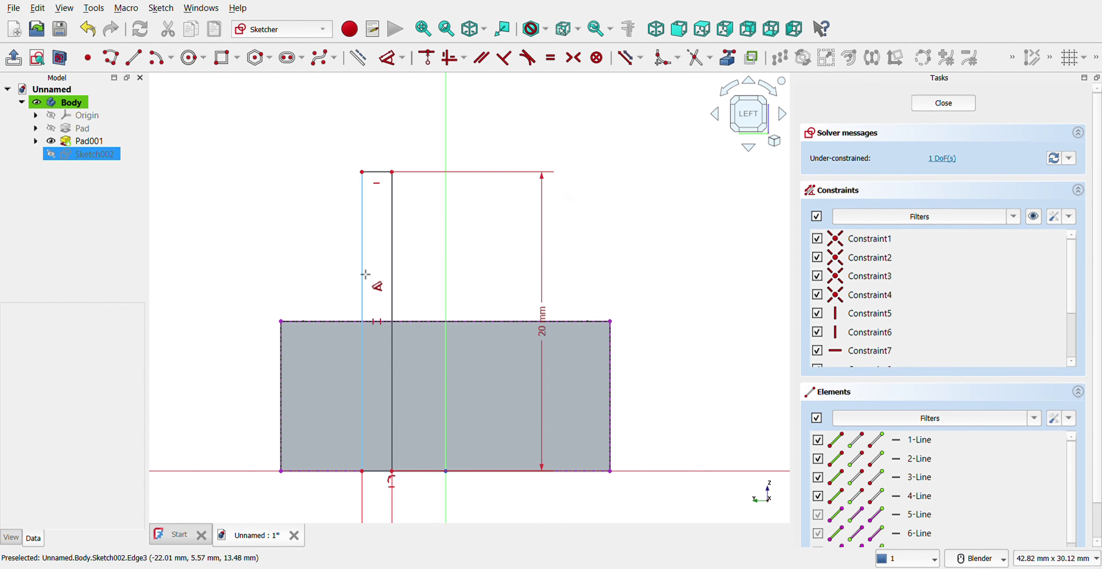
click(363, 270)
click(281, 373)
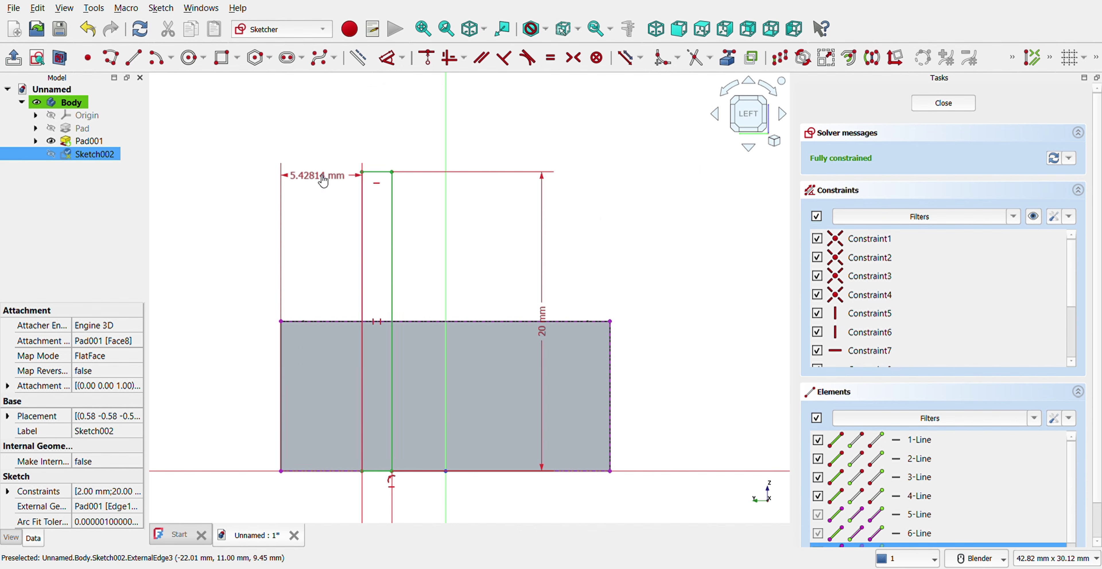
click(508, 190)
text(8.5)
key(Return)
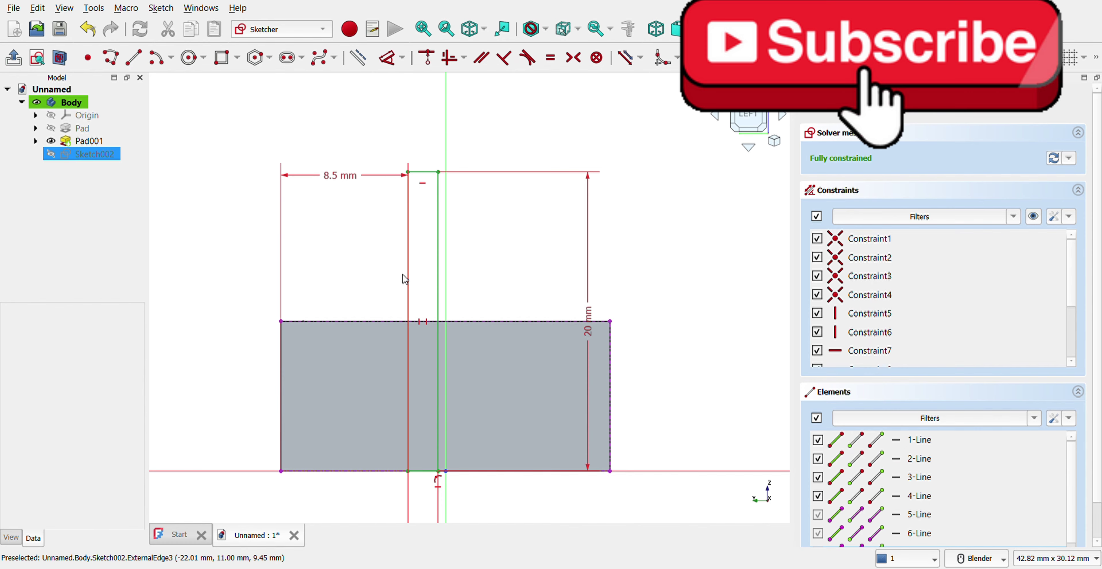
- Close the upright rectangle's sketch and pad it 5 mm
key(Escape)
mouse_move(374, 263)
middle_down()
mouse_move(351, 291)
mouse_move(402, 355)
mouse_move(770, 204)
middle_up()
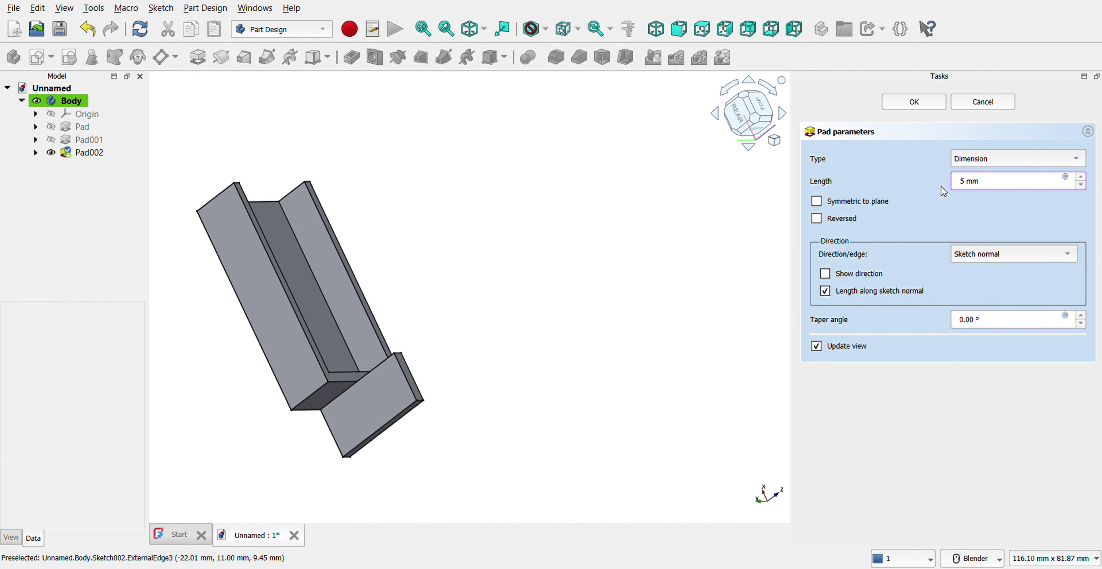
click(939, 109)
- Start a new sketch on the top rim face of the three walls
middle_drag(394, 368, 362, 387)
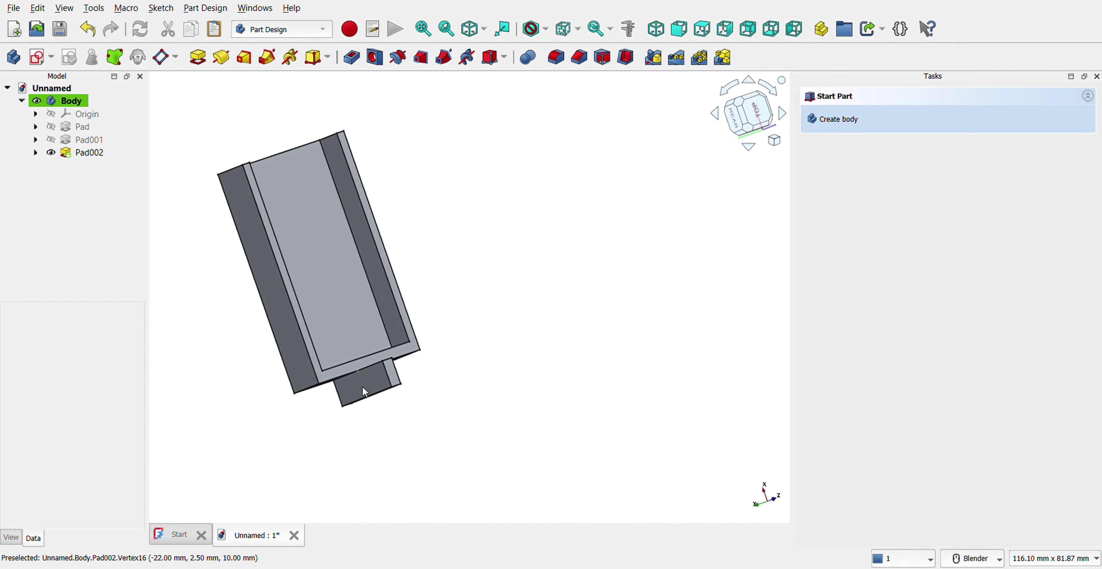
scroll(397, 352, up, 2)
click(396, 351)
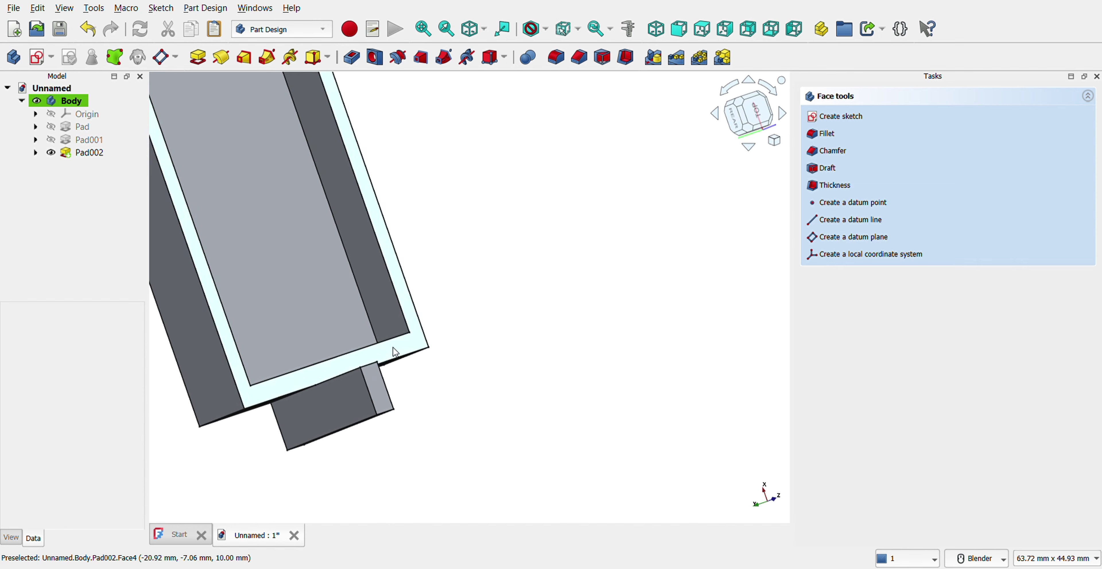
click(830, 117)
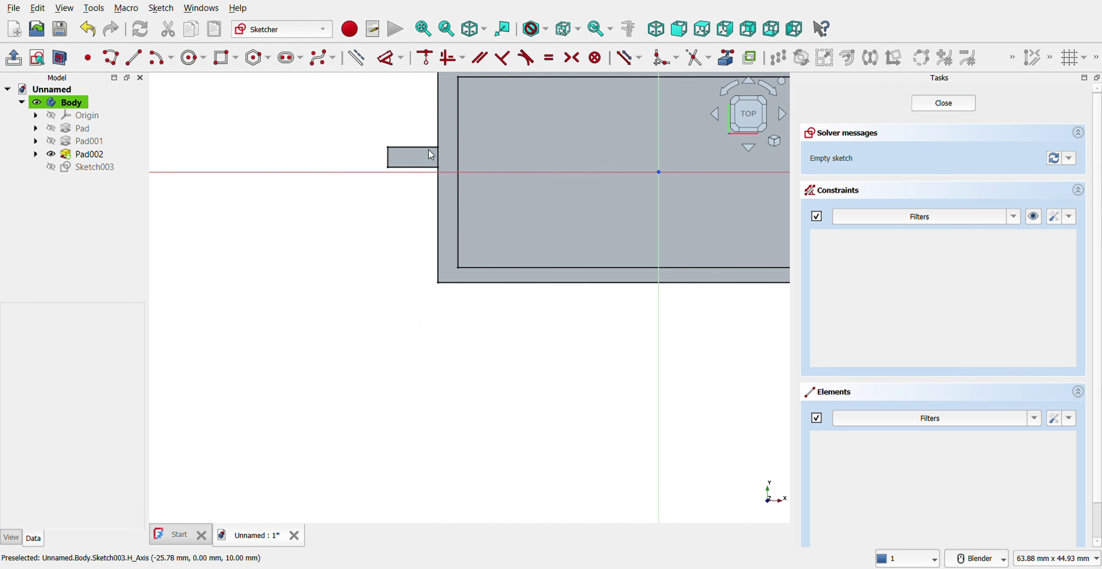
- Bring the upright's junction edge, the end wall's inner and outer edges and the adjoining side wall's outer edge into the sketch as external geometry
scroll(449, 200, down, 3)
scroll(476, 145, up, 3)
scroll(476, 145, down, 3)
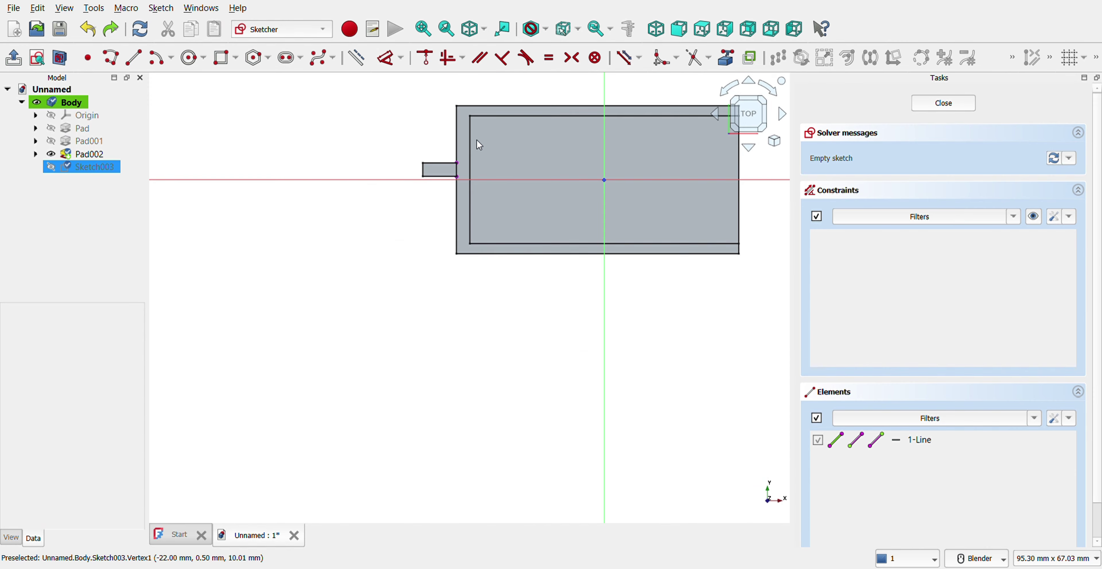
scroll(508, 90, up, 1)
scroll(509, 91, up, 3)
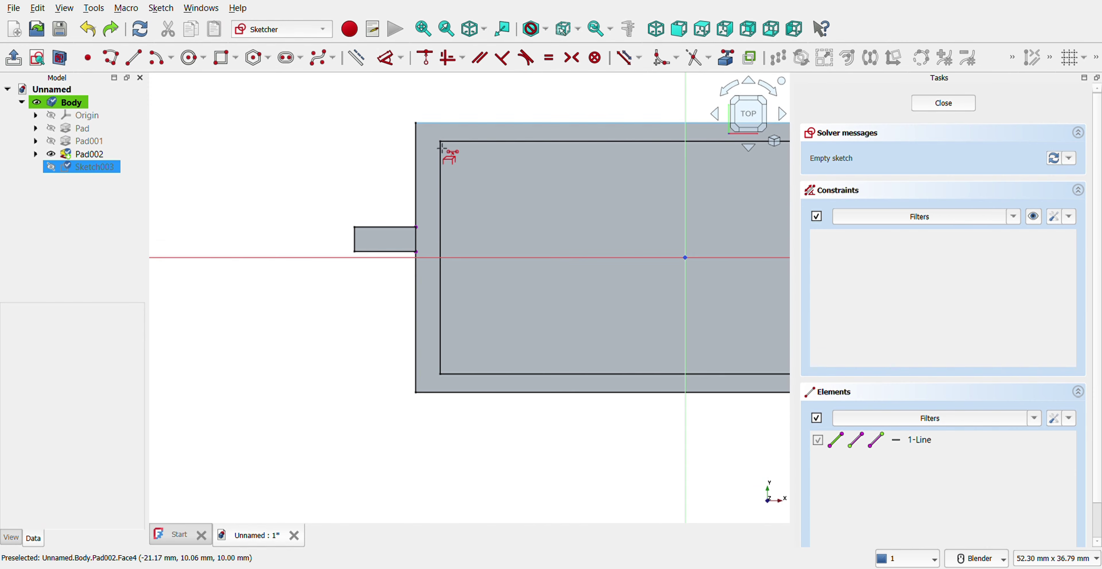
click(441, 177)
click(416, 169)
click(475, 123)
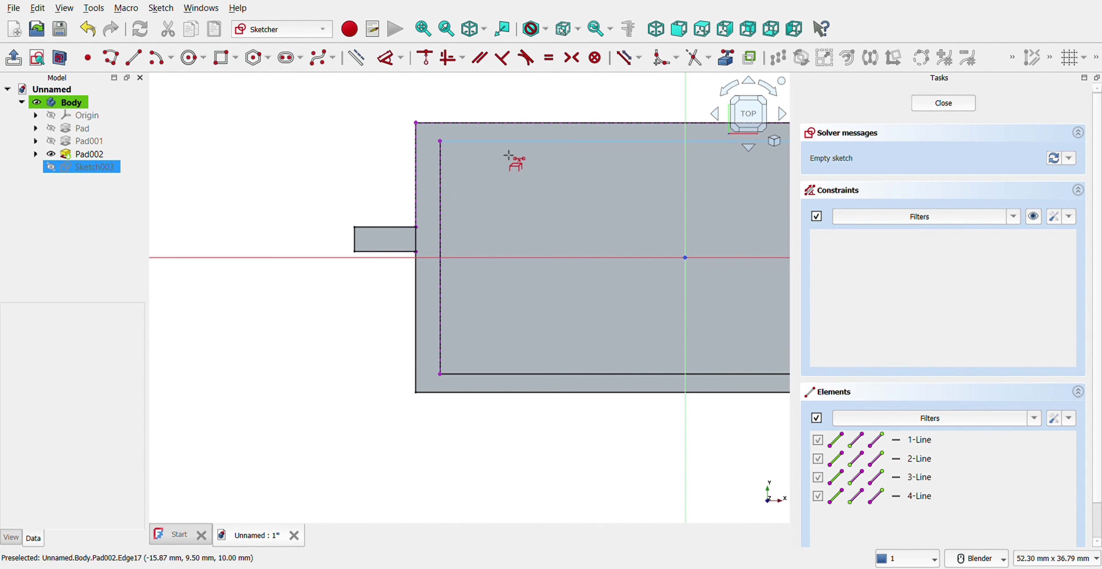
- Sketch a small rectangle about 1.5 mm high from the end wall's inner corner up to the side wall's outer edge
click(226, 58)
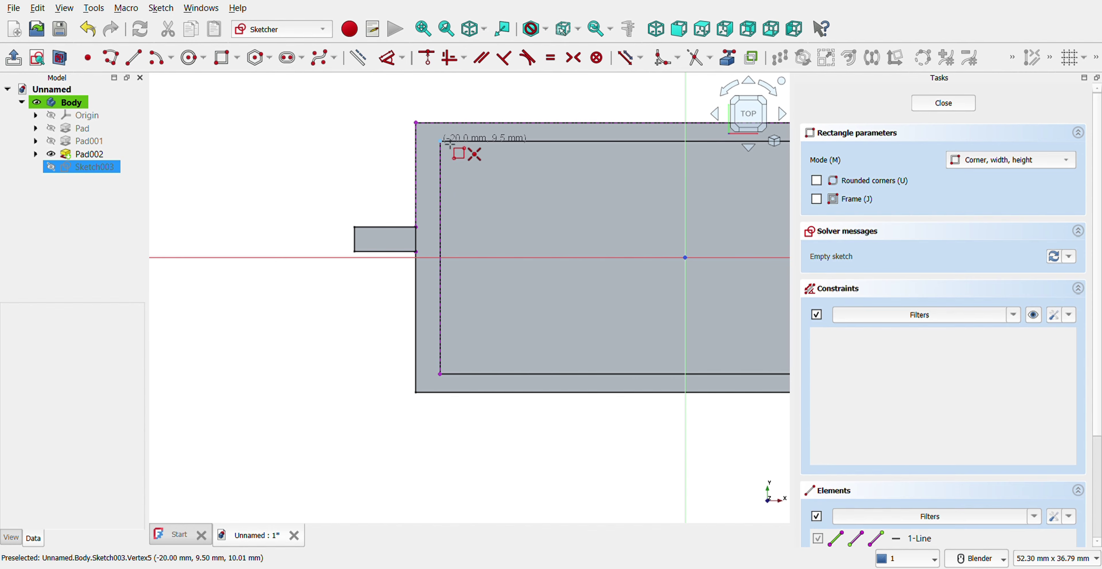
click(441, 142)
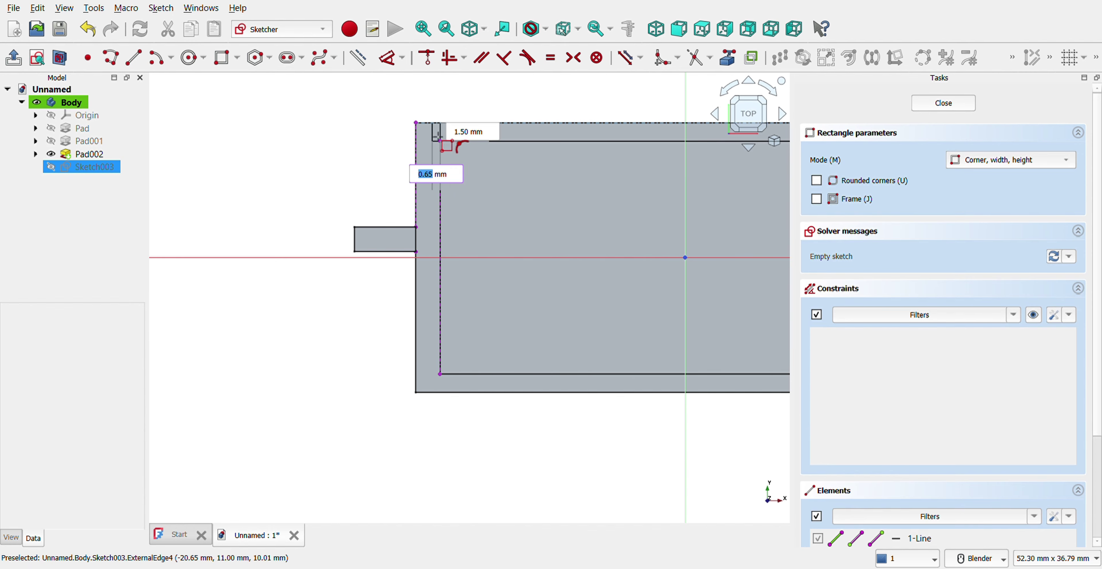
click(438, 138)
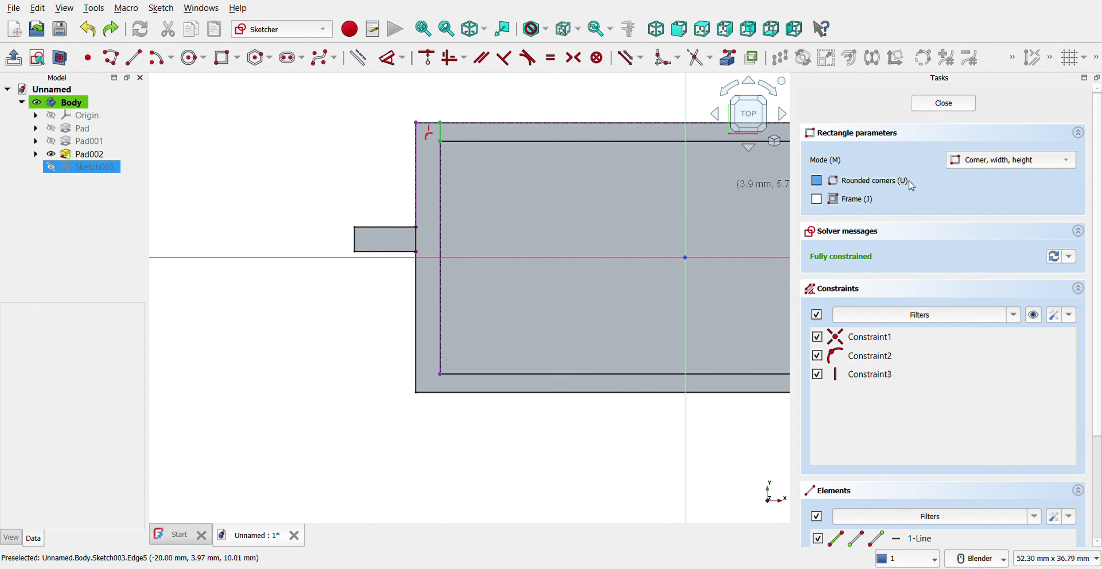
- Try to sketch a rectangle 1 mm wide and 9.5 mm long along the end wall from its inner corner
click(441, 141)
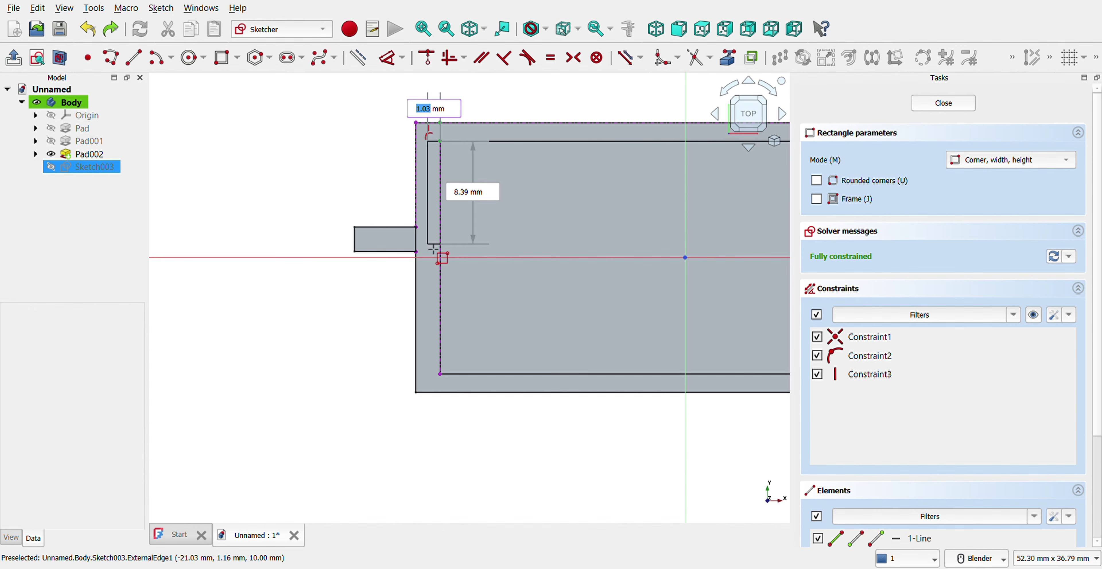
text(1)
key(Tab)
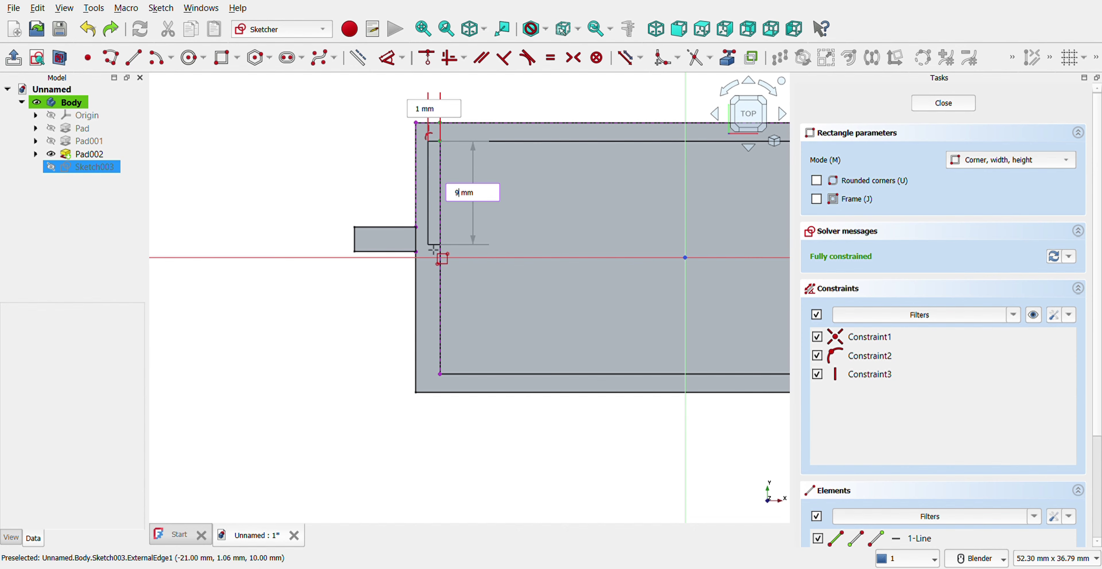
text(9.5)
key(Return)
- Sketch a 1 × 9 mm rectangle along the end wall from its inner corner, plus a second rectangle bridging its end to the upright
click(441, 143)
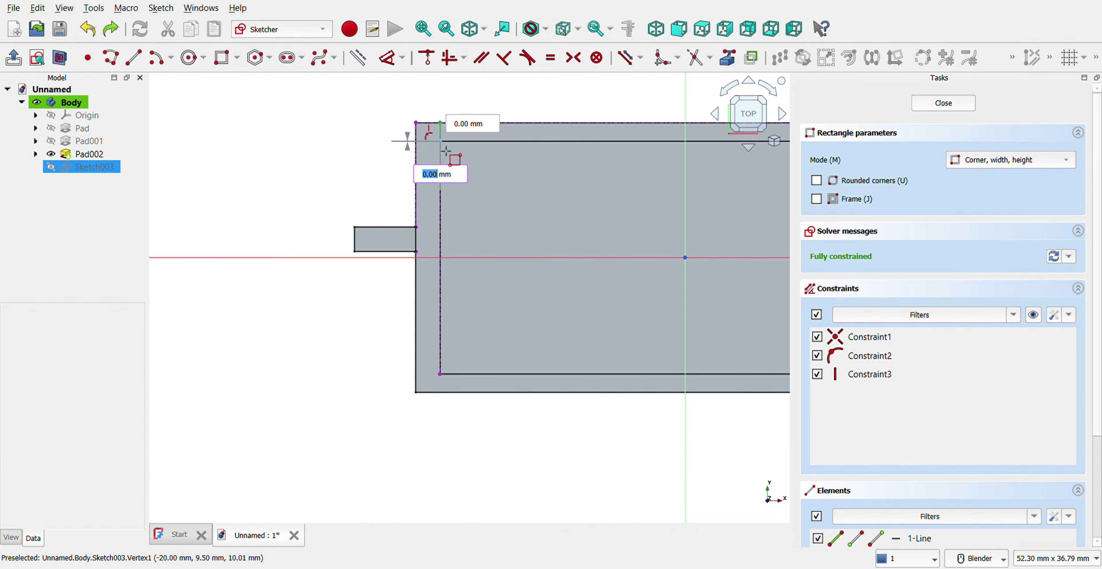
scroll(435, 241, up, 3)
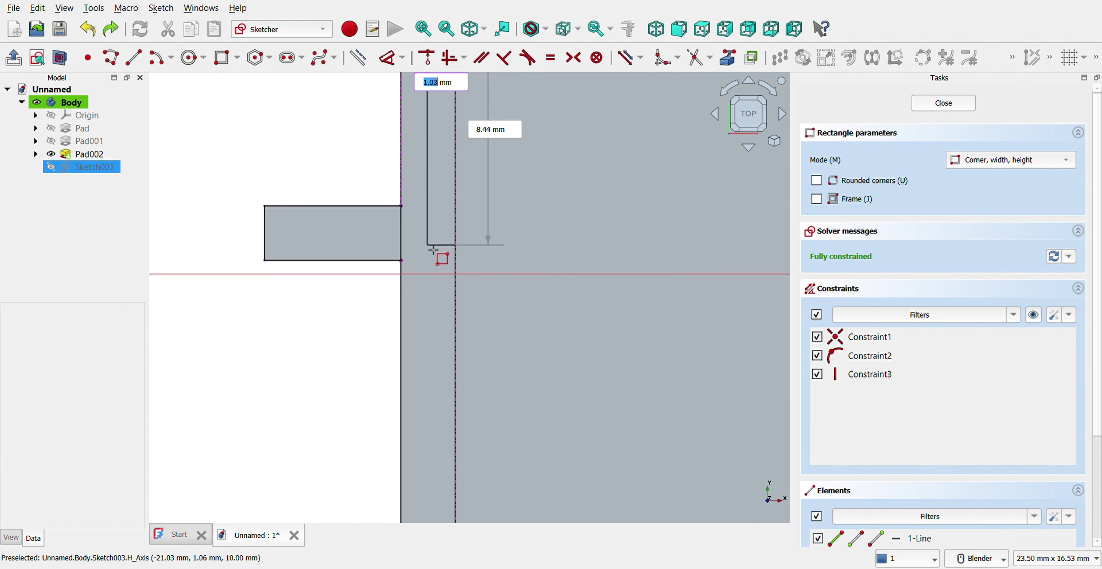
text(1)
key(Tab)
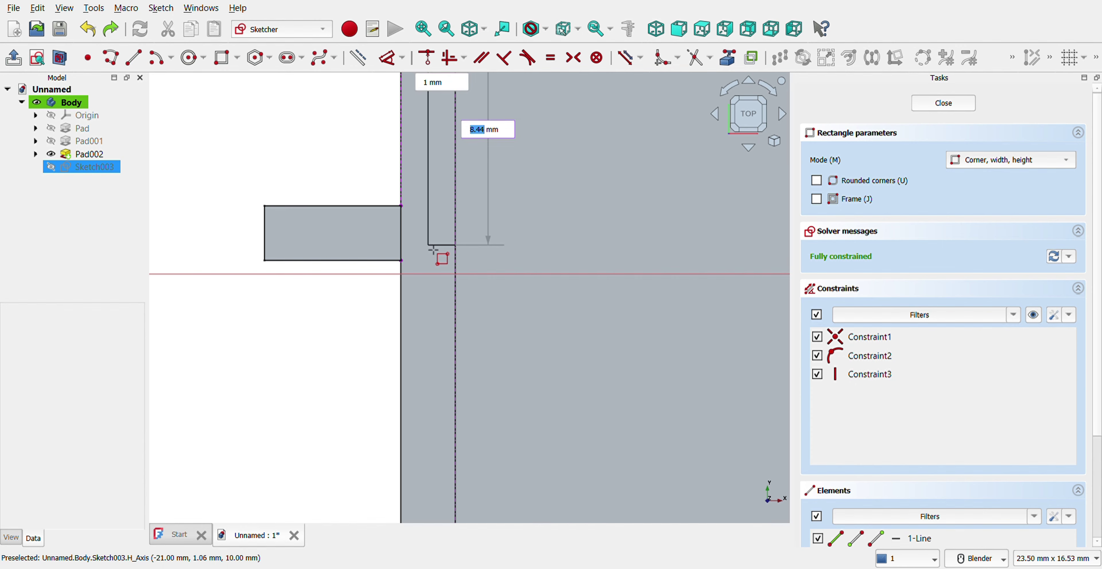
key(Return)
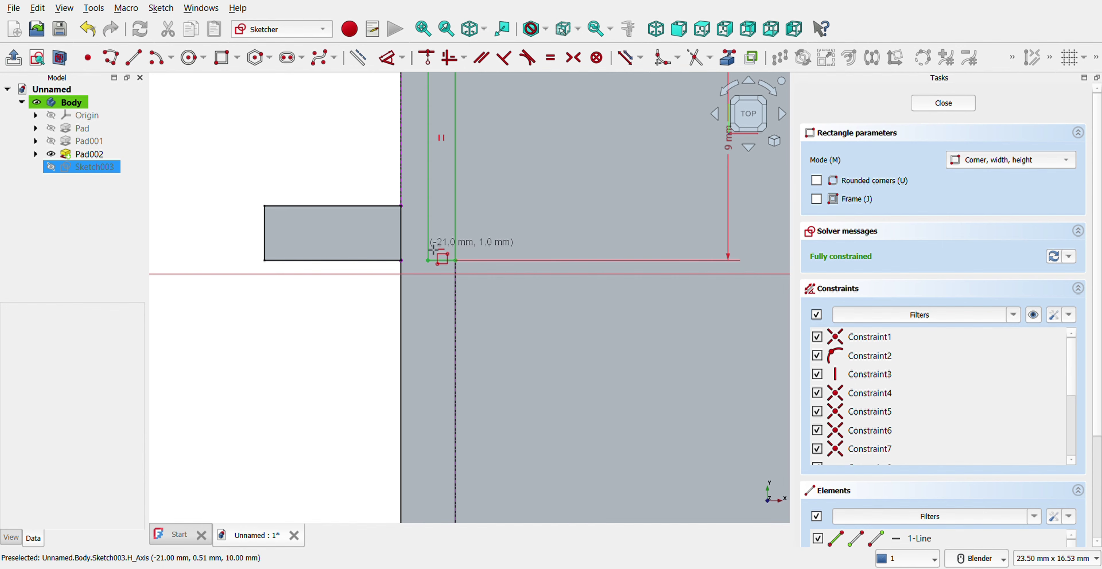
click(401, 214)
click(428, 266)
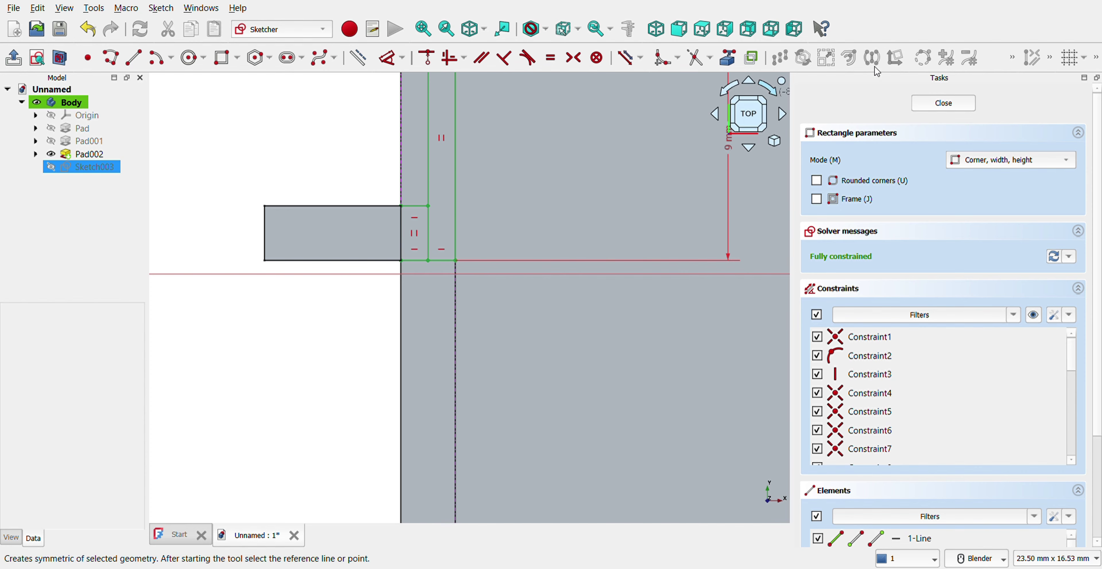
- Close the end wall's rim sketch and pad it 10 mm
key(Escape)
key(Escape)
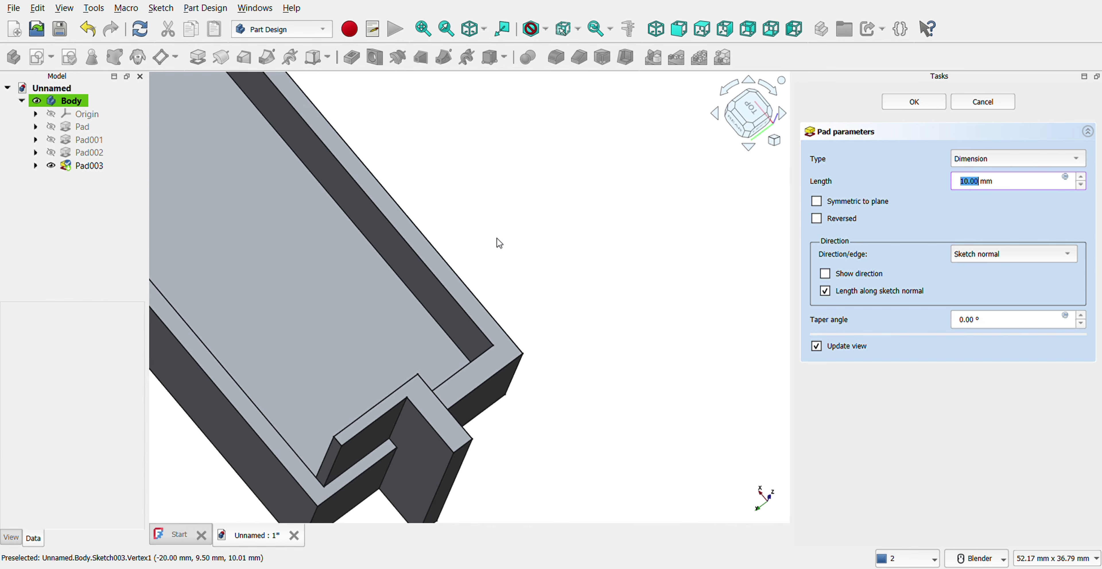
middle_drag(500, 243, 319, 408)
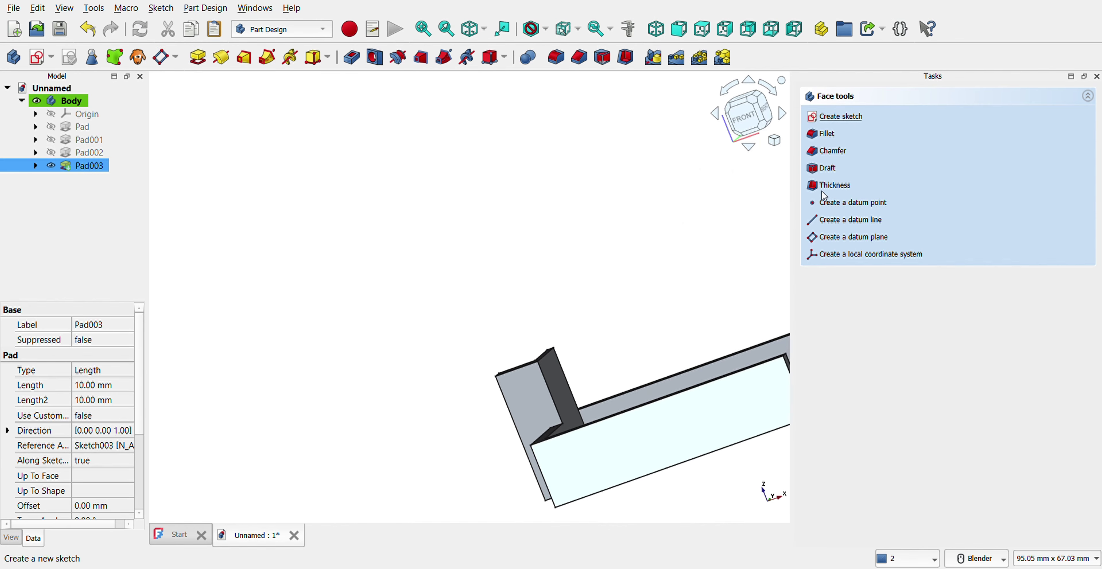
- Start a sketch on the long side wall's outer face and bring in its end, upper and lower edges as external geometry
click(823, 116)
scroll(639, 515, down, 3)
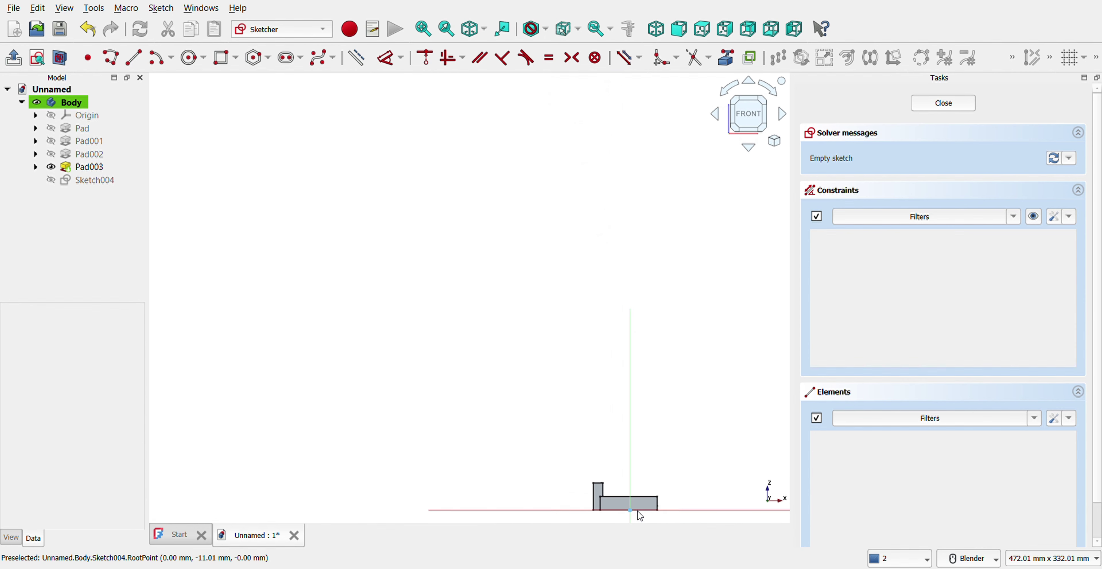
scroll(639, 516, up, 10)
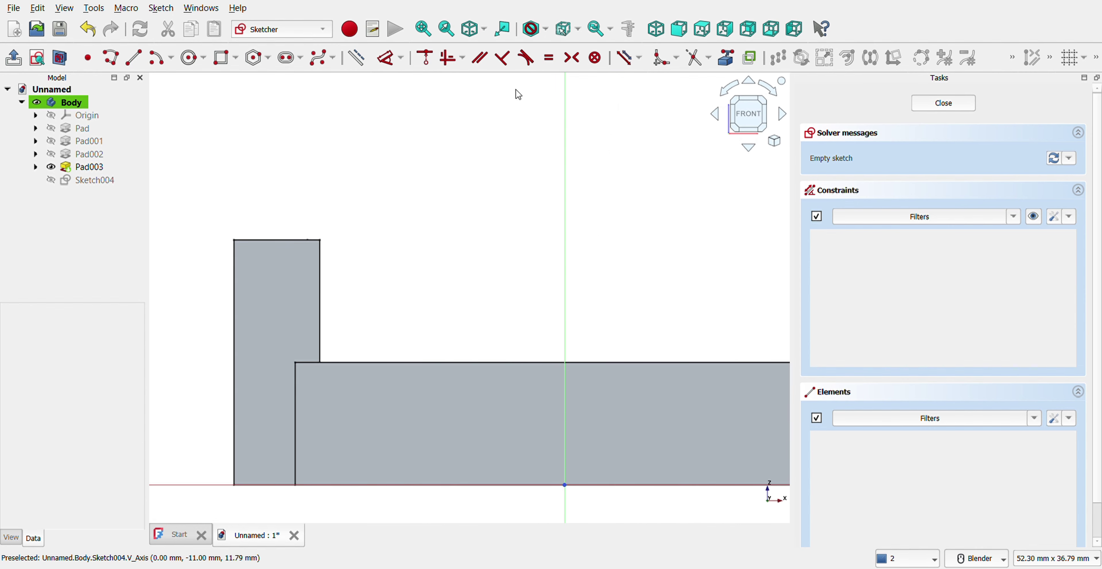
click(726, 57)
click(296, 414)
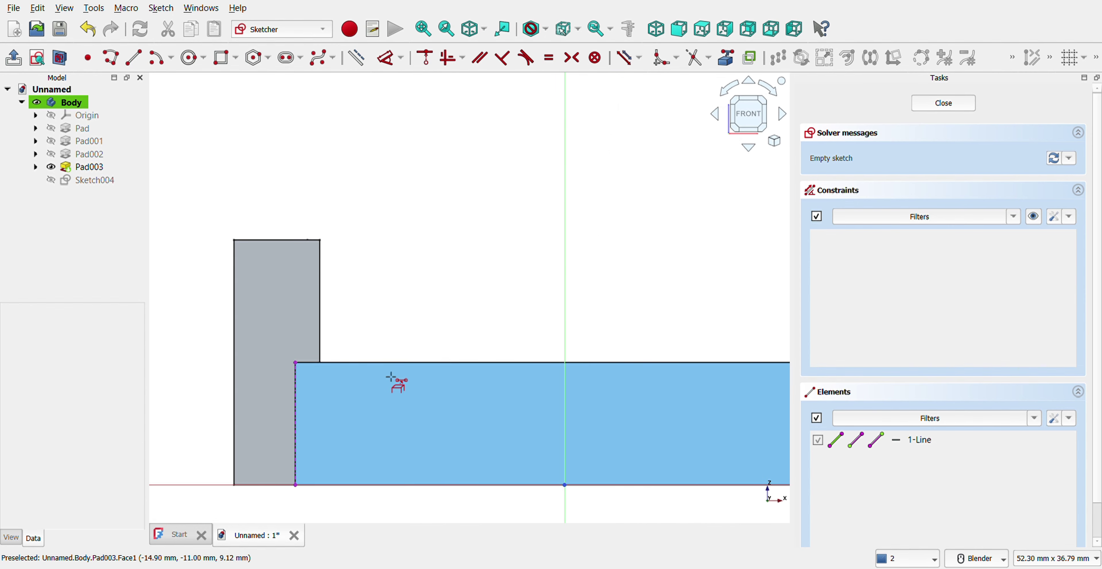
click(400, 363)
click(688, 486)
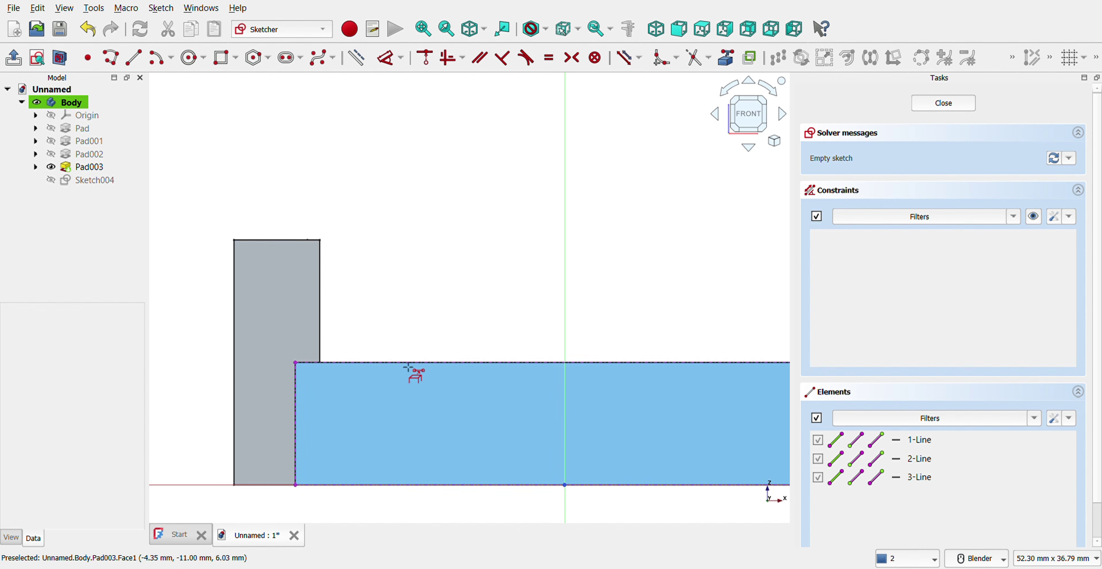
- Sketch a 3 mm diameter circle on the side face, near the end away from the upright
click(194, 58)
click(703, 399)
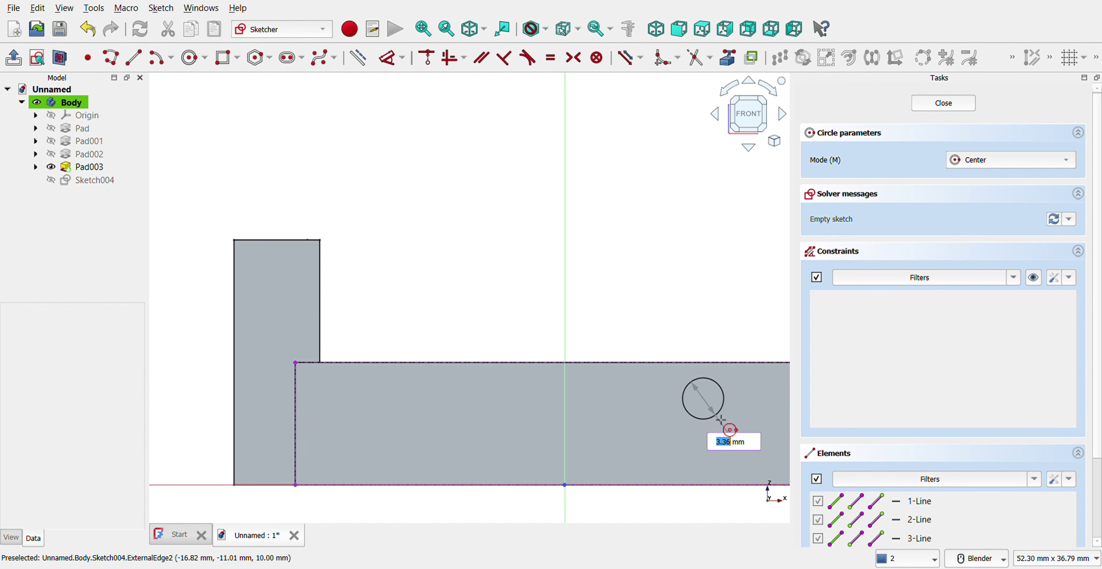
text(3)
key(Return)
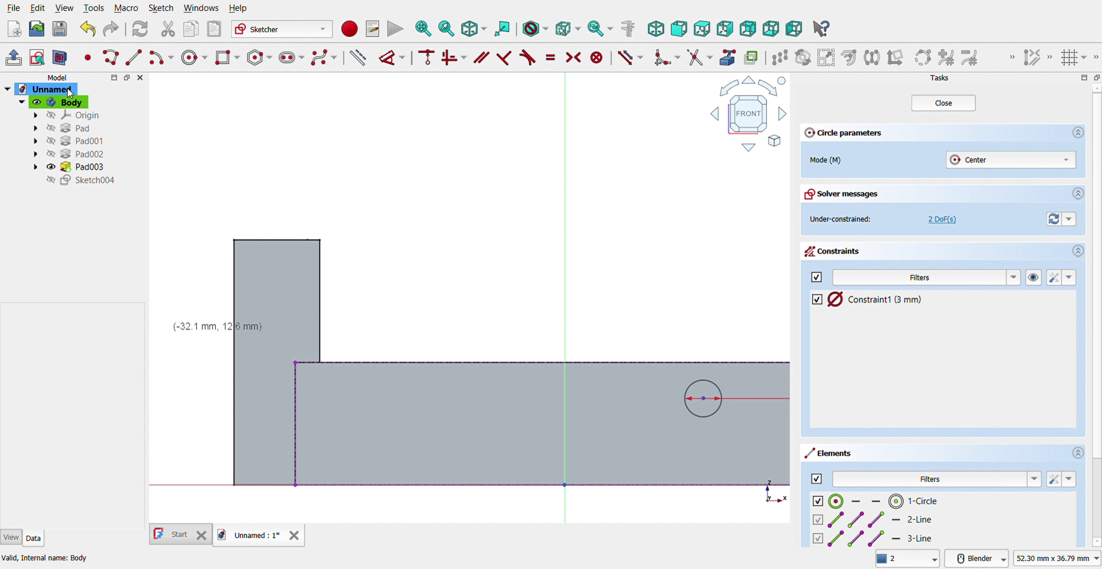
- Dimension the circle centre 33 mm from the side face's vertical edge beside the upright
click(389, 58)
click(296, 409)
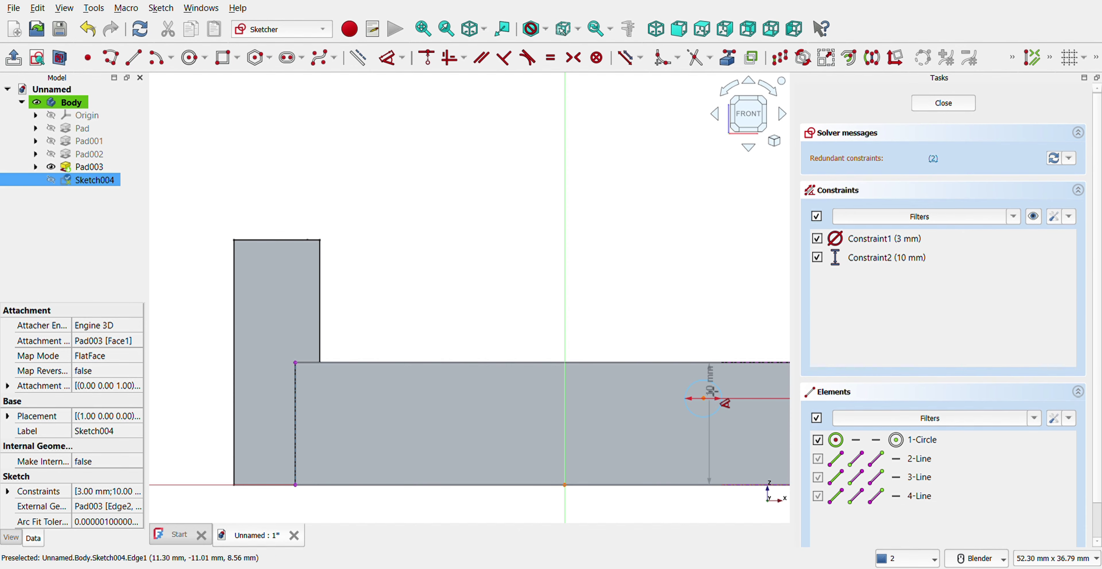
click(704, 400)
click(705, 401)
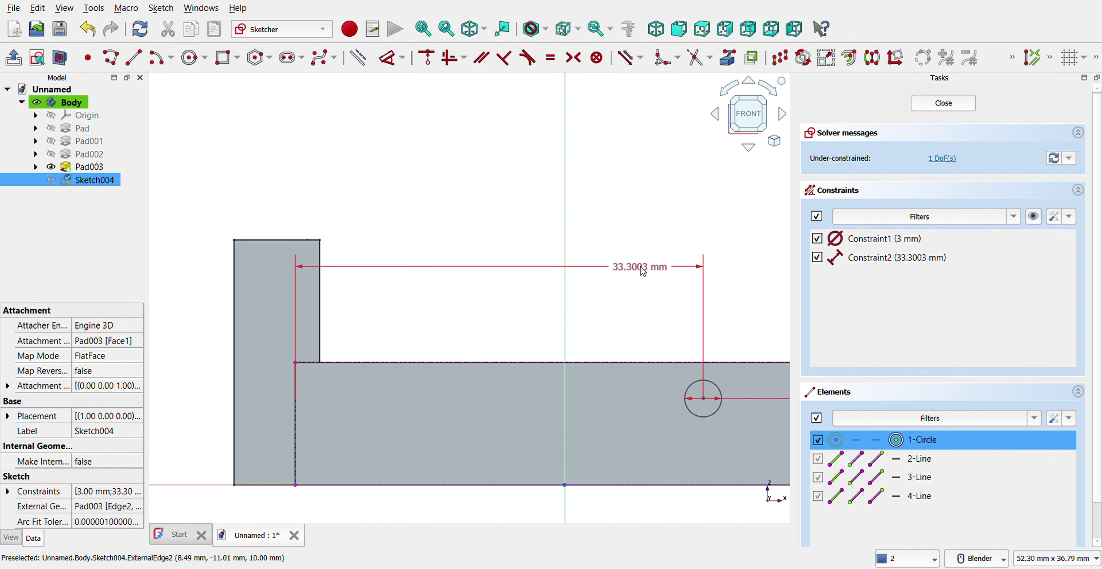
click(642, 271)
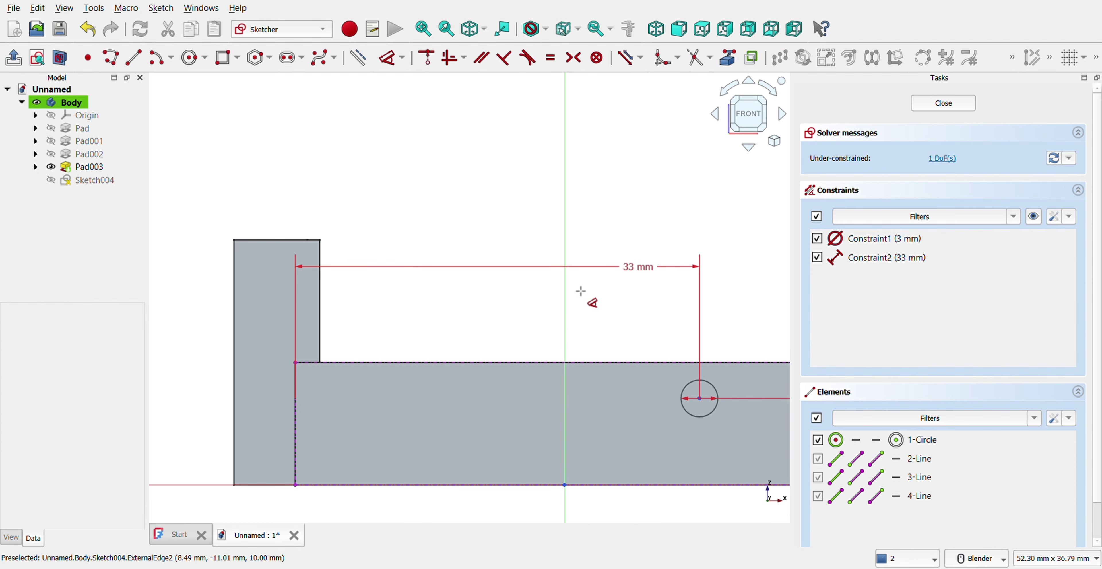
- Dimension the circle centre 5.5 mm above the side face's lower edge
mouse_move(581, 291)
middle_down()
mouse_move(597, 295)
mouse_move(398, 291)
middle_up()
middle_drag(488, 322, 600, 293)
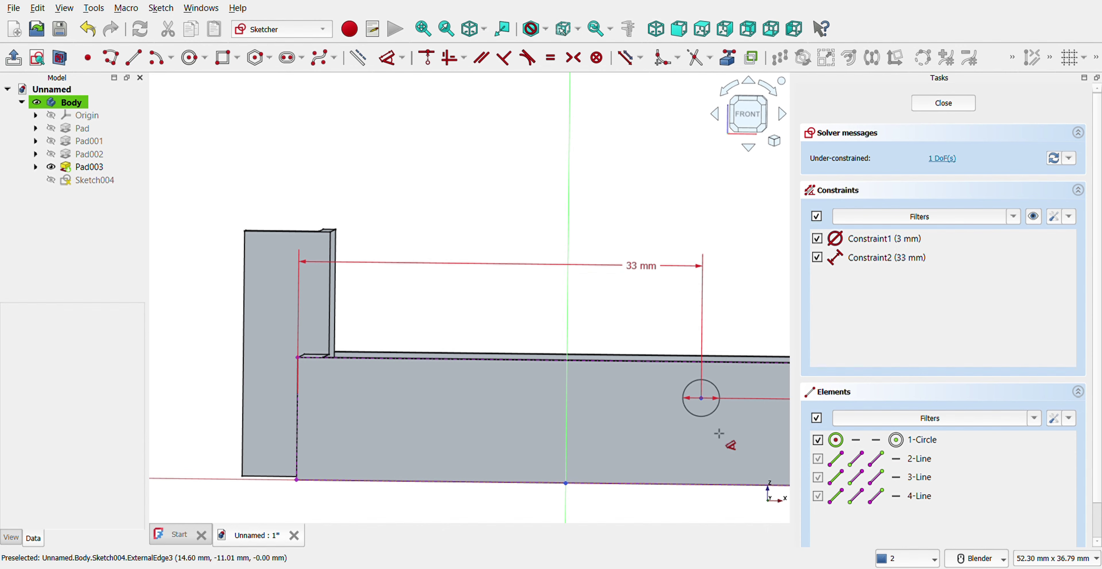
click(700, 398)
click(703, 484)
click(597, 413)
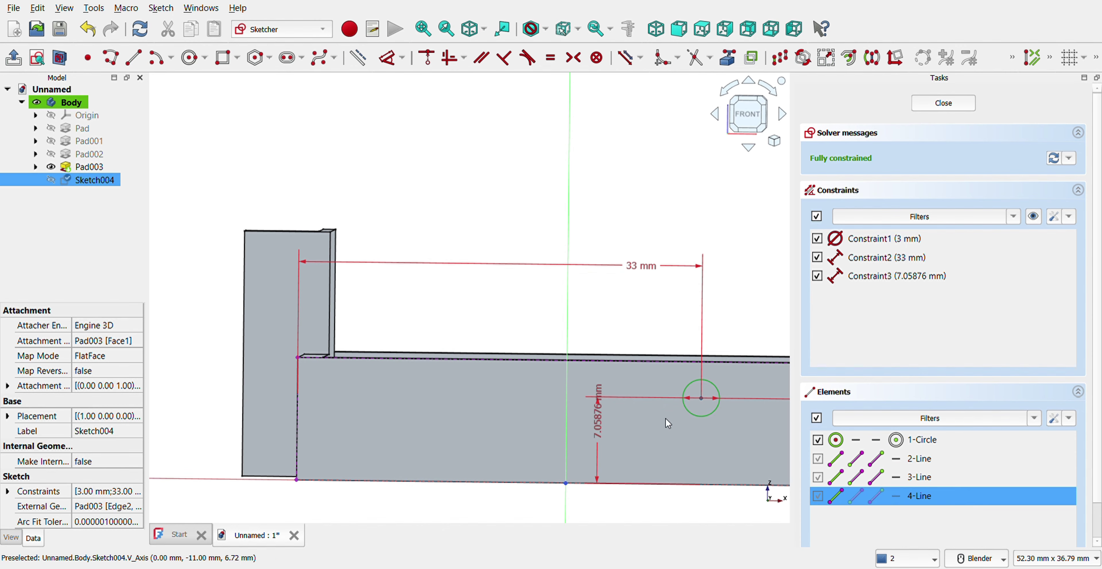
text(5.5)
key(Return)
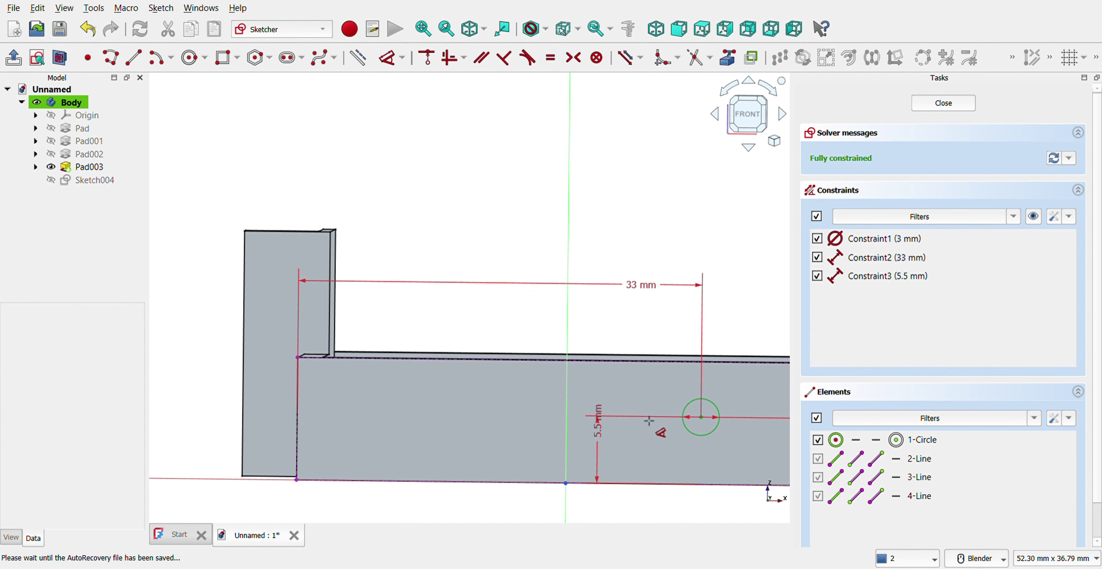
- Close the circle sketch and cut it as a pocket with the type Through all
key(Escape)
key(Escape)
click(826, 146)
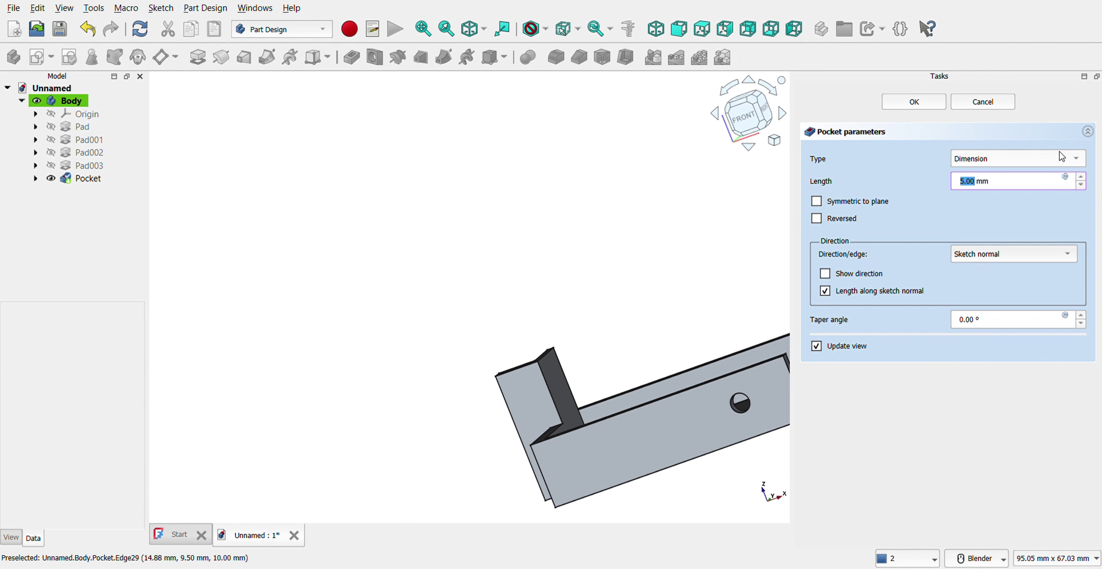
click(1047, 182)
- Examine from the front whether the round hole passes through both side walls
scroll(775, 396, up, 6)
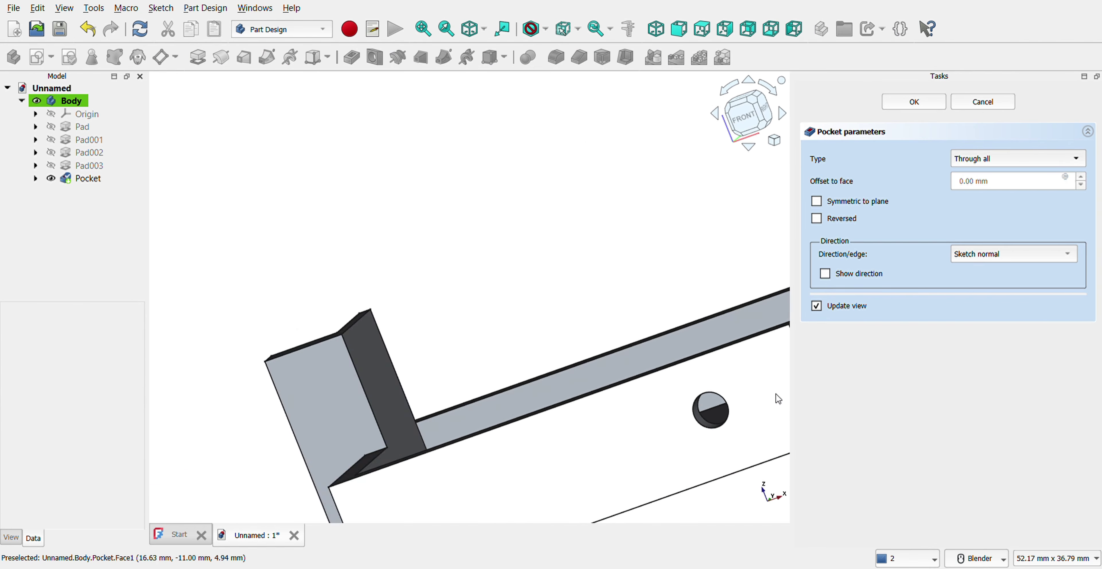
middle_drag(773, 388, 711, 389)
click(739, 143)
scroll(625, 401, down, 4)
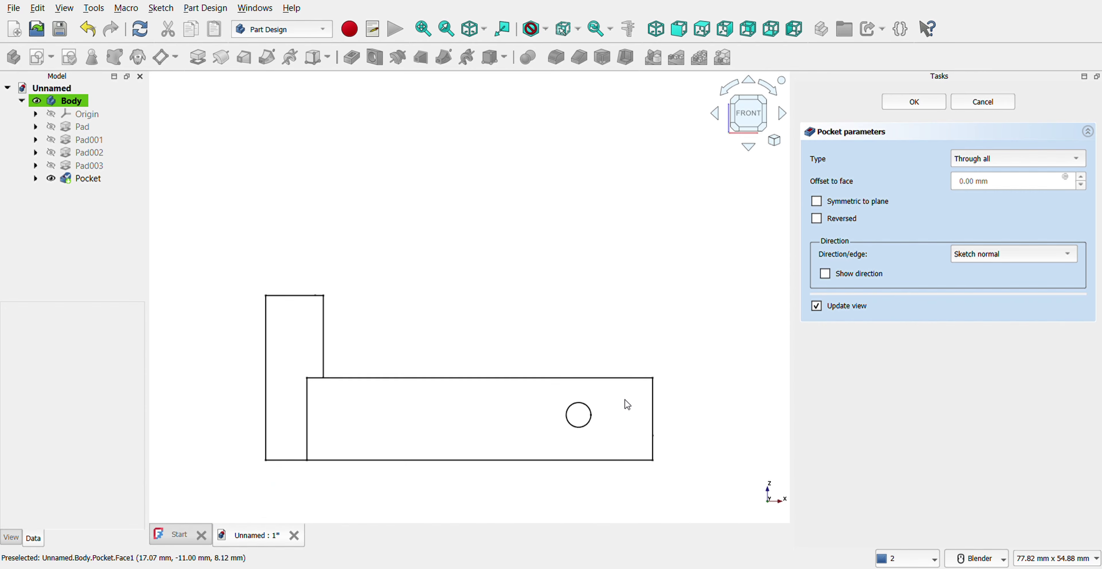
scroll(610, 450, up, 4)
mouse_move(612, 448)
middle_down()
mouse_move(632, 445)
mouse_move(612, 443)
middle_up()
scroll(337, 375, down, 3)
scroll(214, 357, up, 2)
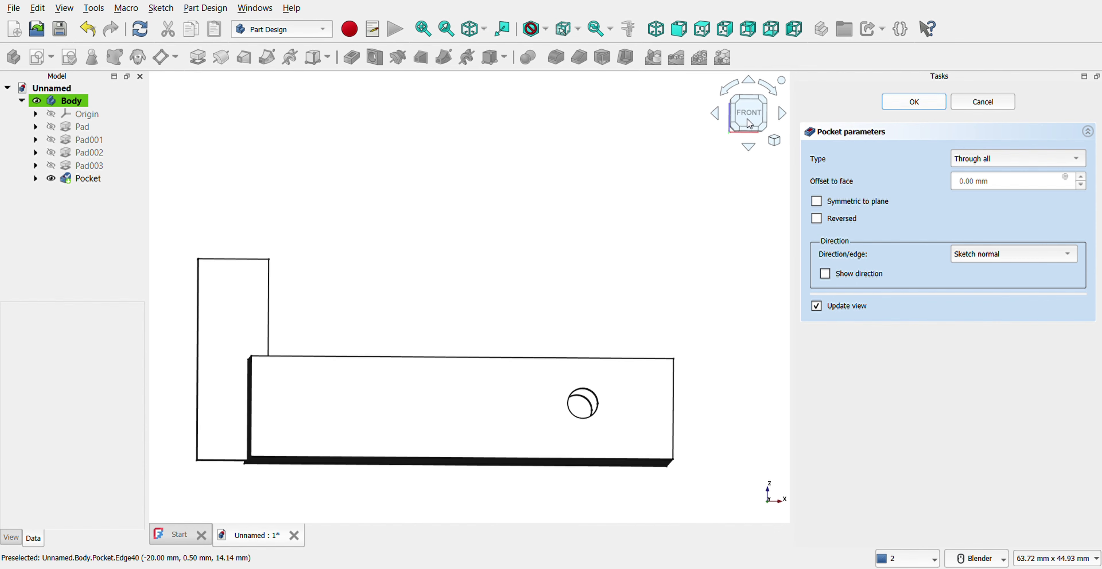
- Accept the through-all pocket and start a sketch on the upright's narrow rear face
key(0)
middle_drag(231, 386, 322, 367)
click(253, 359)
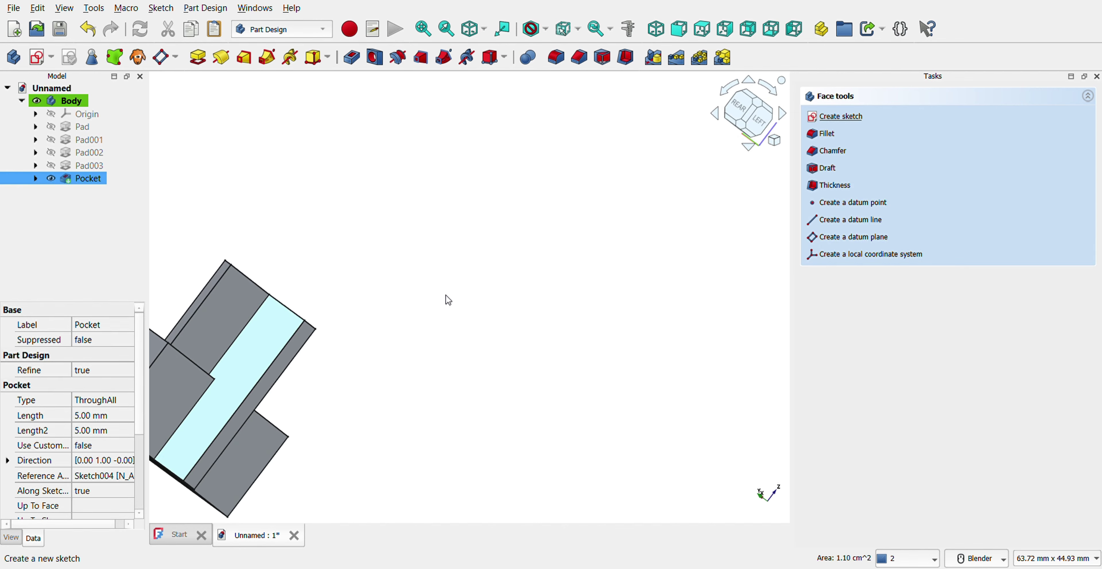
scroll(420, 468, down, 2)
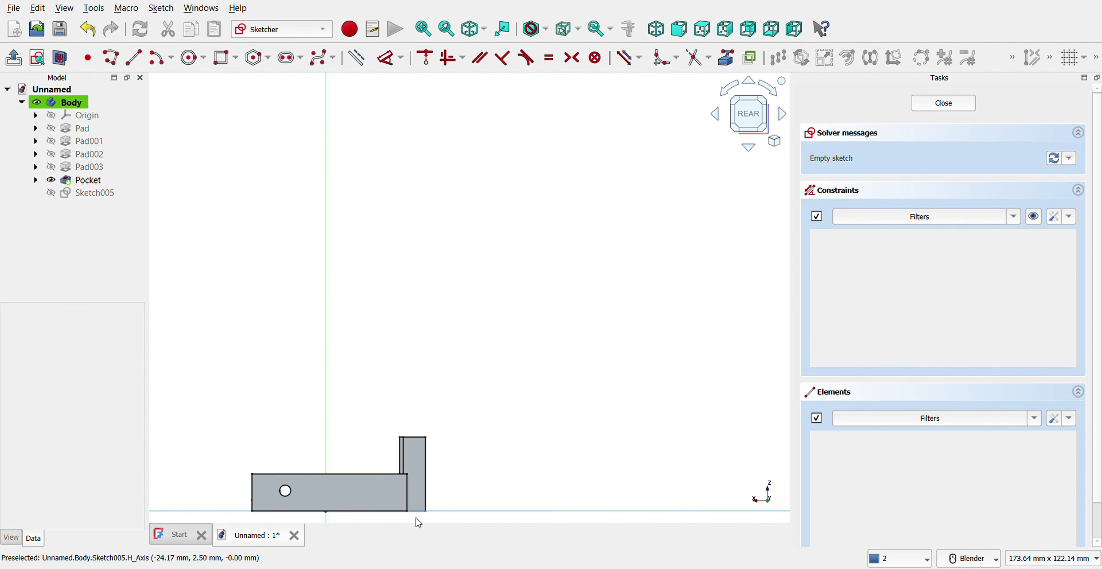
- Project the upright face's vertical edges, upper edge and lower edge into the sketch as external geometry
scroll(417, 519, up, 4)
key(g)
key(x)
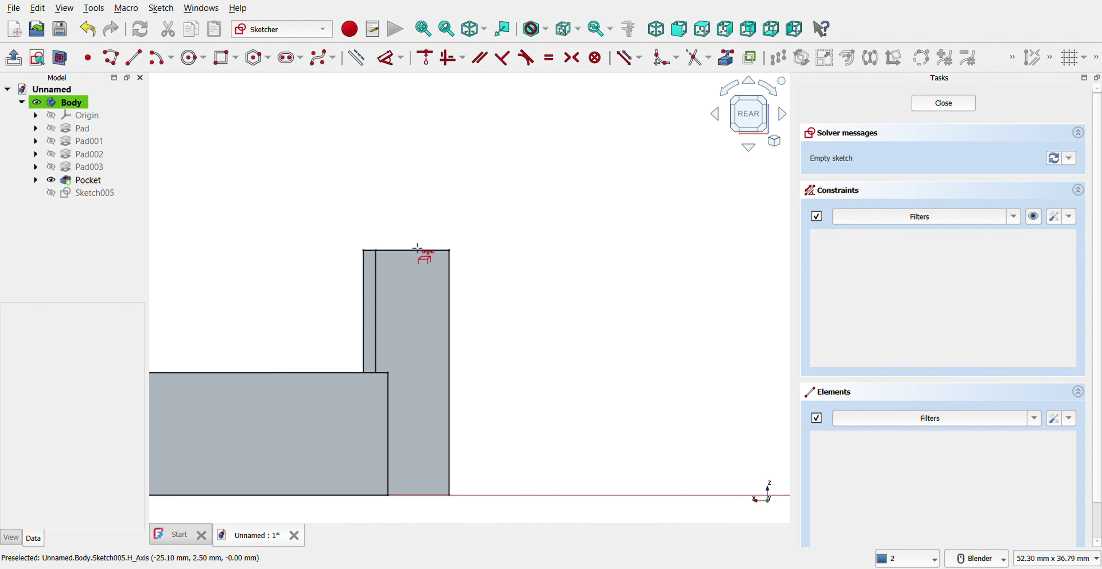
click(377, 300)
click(449, 300)
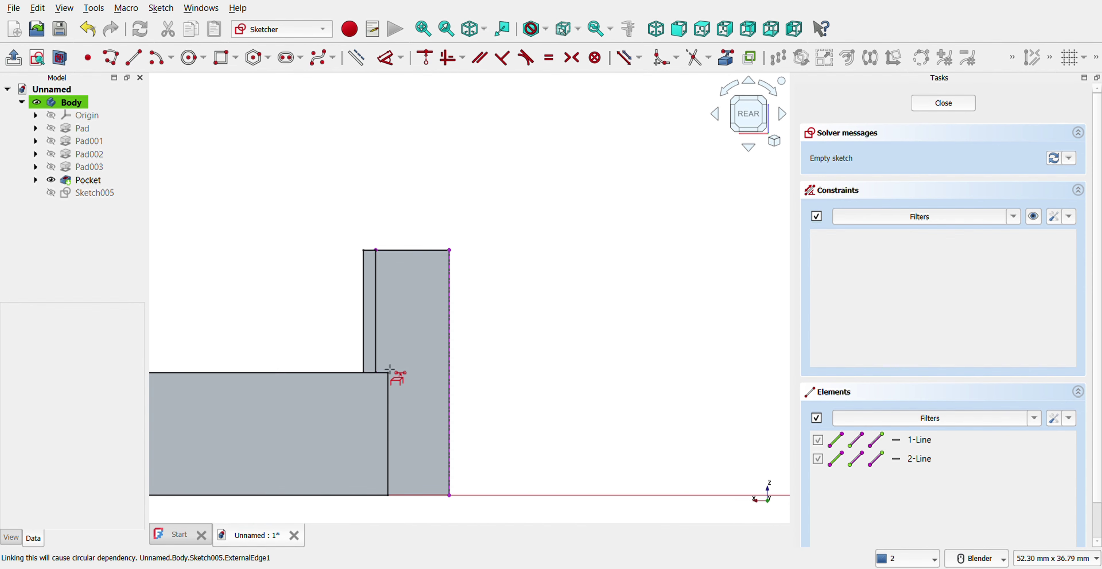
click(417, 260)
click(440, 496)
- Draw a circle on the upper part of the upright's rear face and set its diameter to 3 mm
click(134, 58)
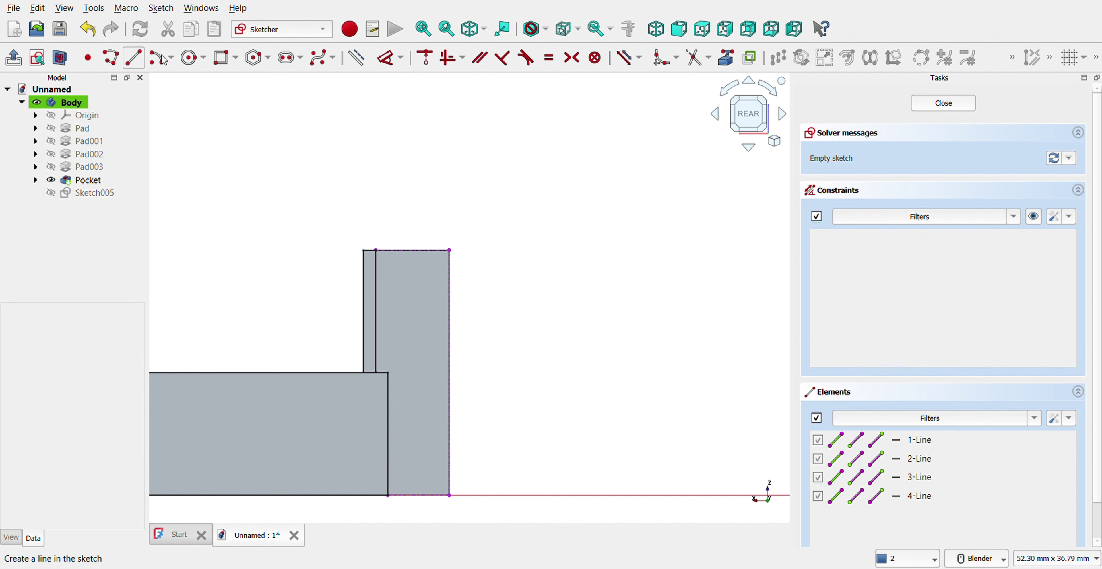
click(194, 58)
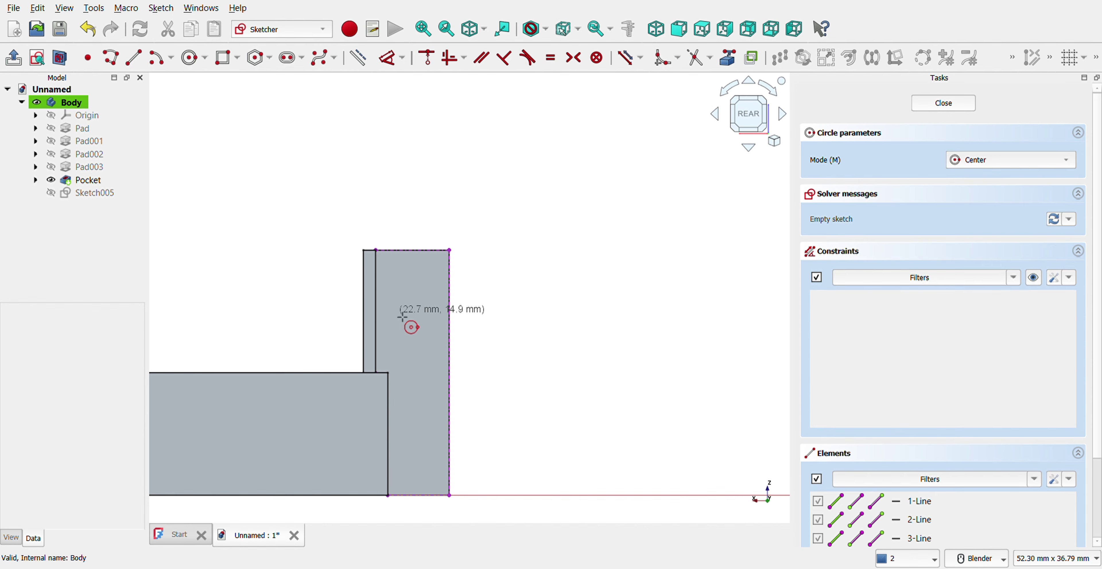
click(400, 301)
key(Return)
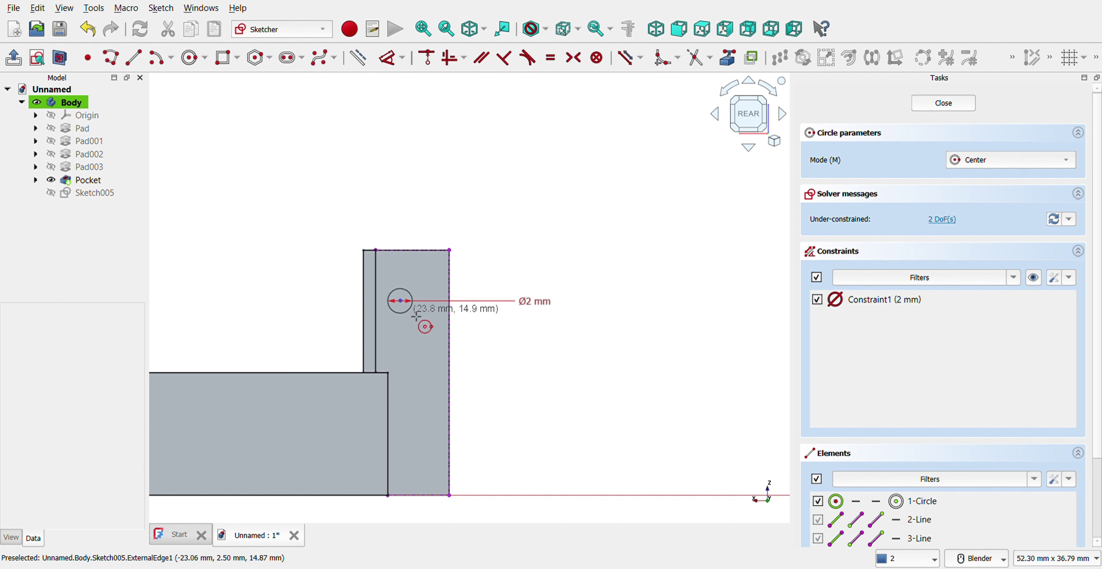
key(Escape)
click(532, 302)
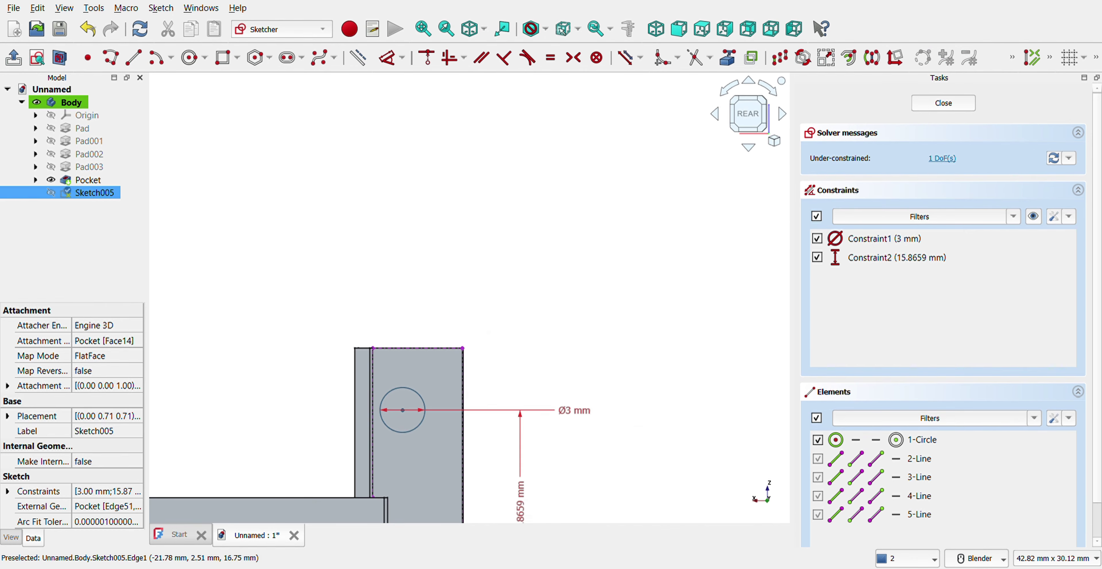
- Dimension the circle centre 14 mm above the horizontal axis and 1.5 mm from the upright face's vertical edge on the tray side
scroll(468, 423, down, 6)
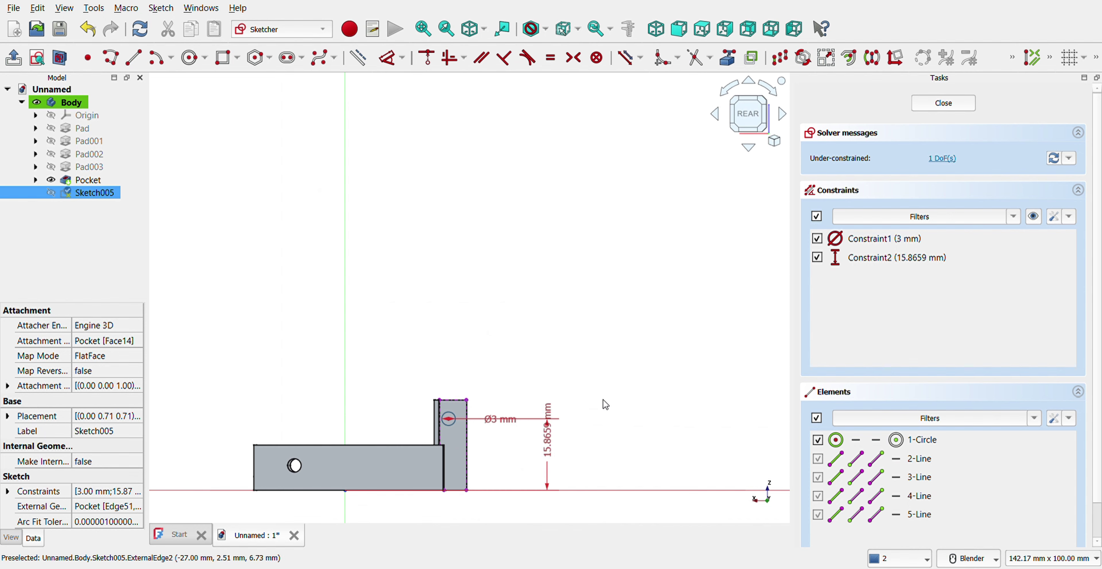
key(d)
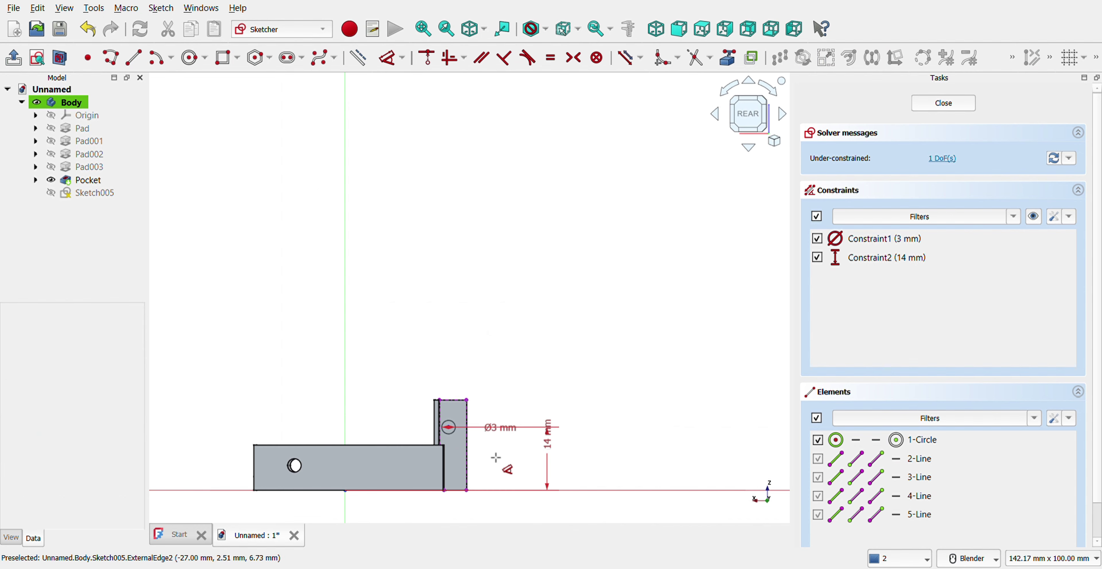
scroll(495, 458, up, 8)
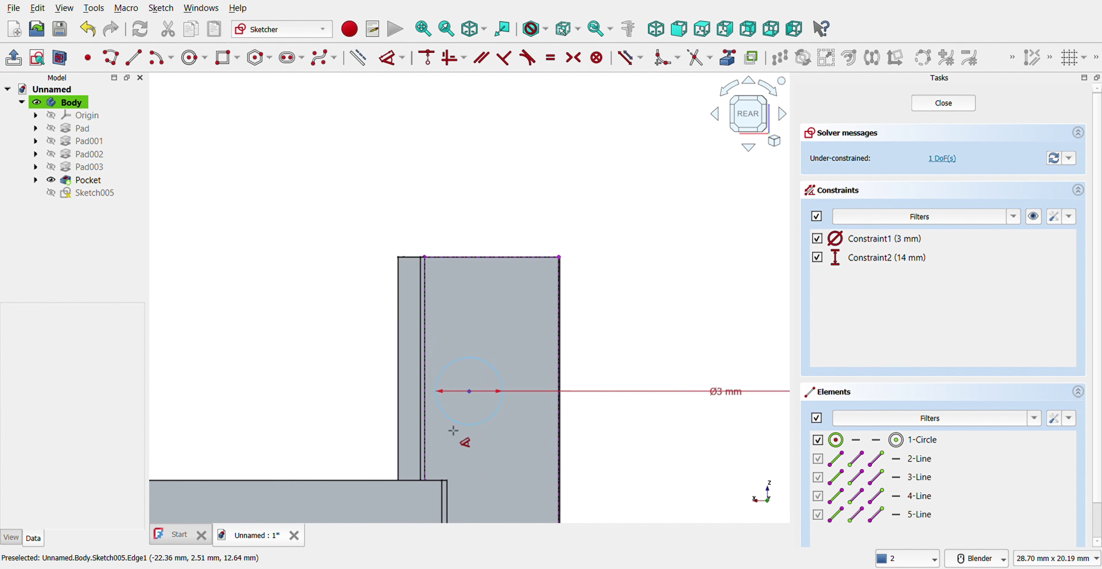
click(486, 270)
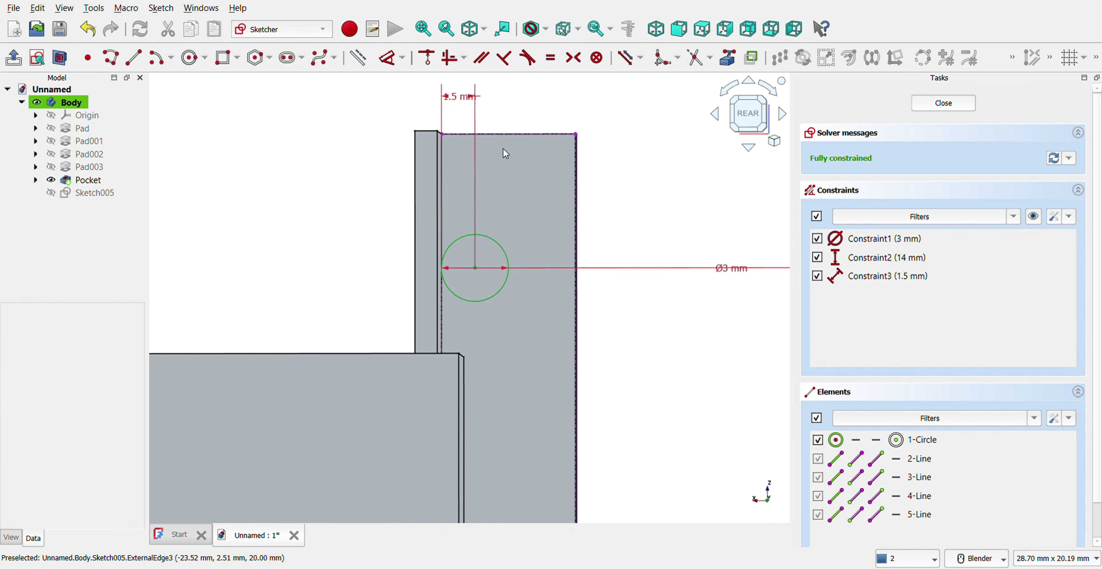
- Close the upright's circle sketch and cut it as a 5 mm deep pocket
scroll(502, 149, down, 5)
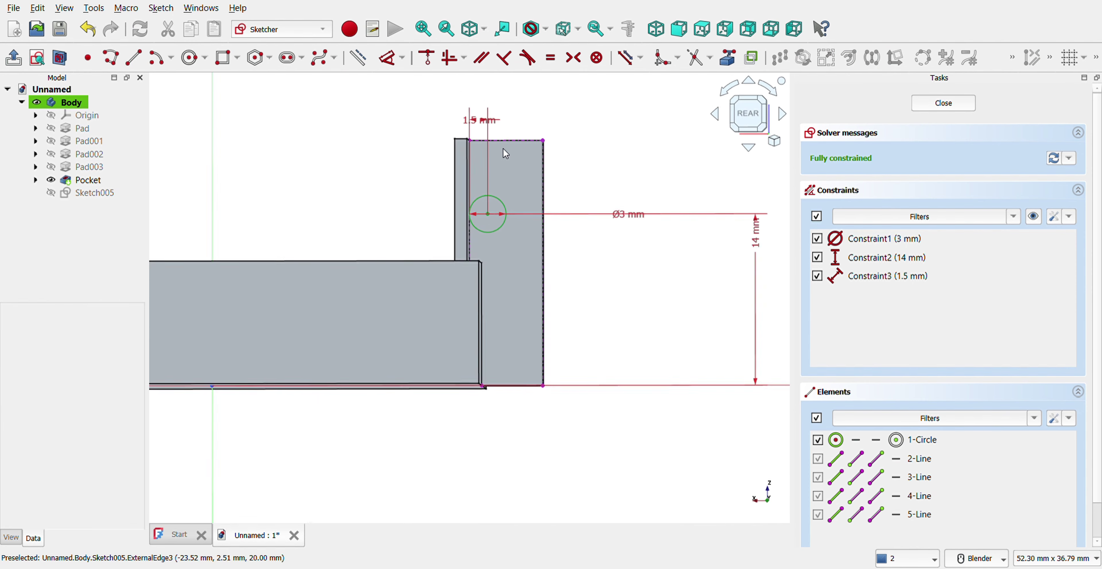
mouse_move(503, 148)
middle_down()
mouse_move(521, 169)
mouse_move(546, 171)
mouse_move(510, 167)
middle_up()
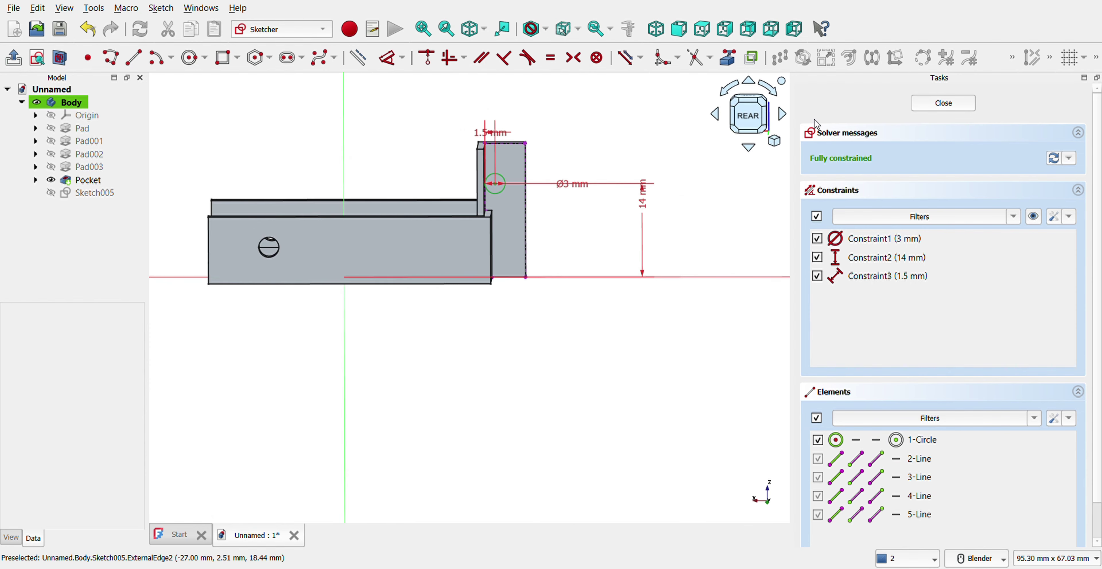
key(Escape)
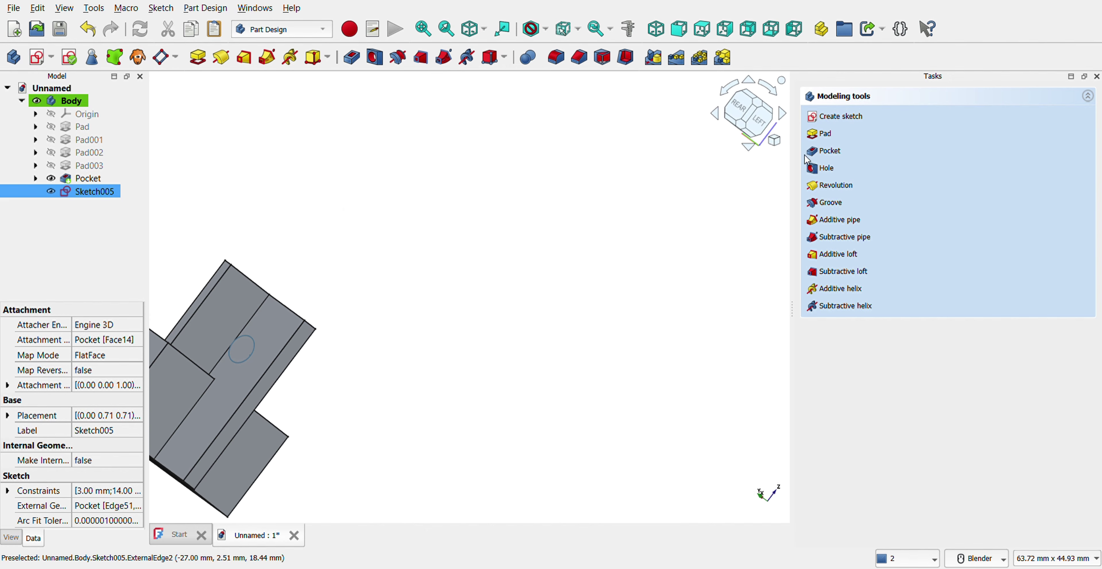
click(829, 152)
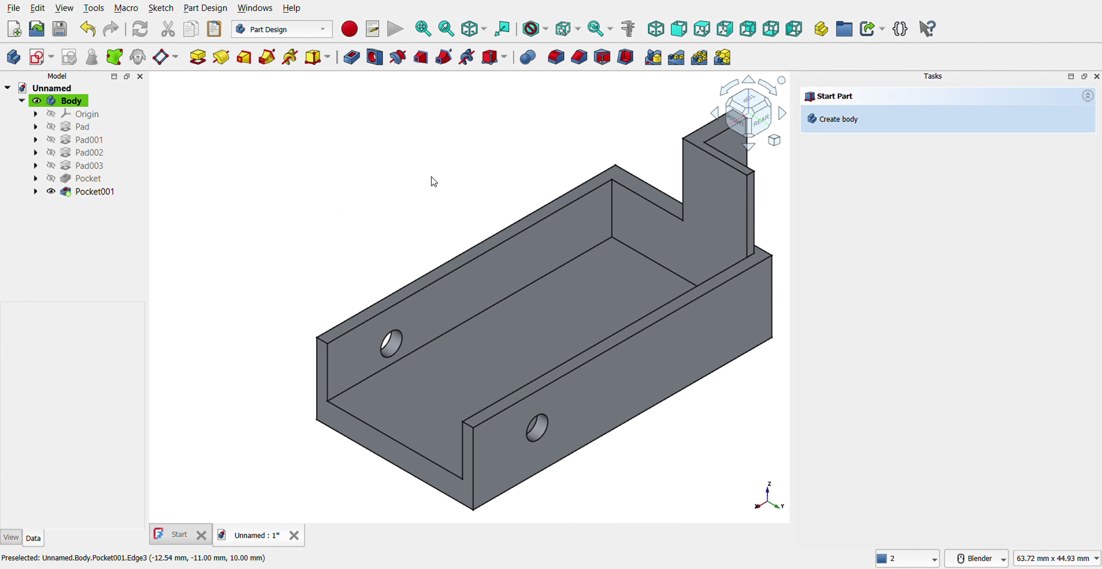
- Start a sketch on the base plate's inner floor and draw a 3 mm diameter circle centred on the horizontal axis near the end wall
click(579, 338)
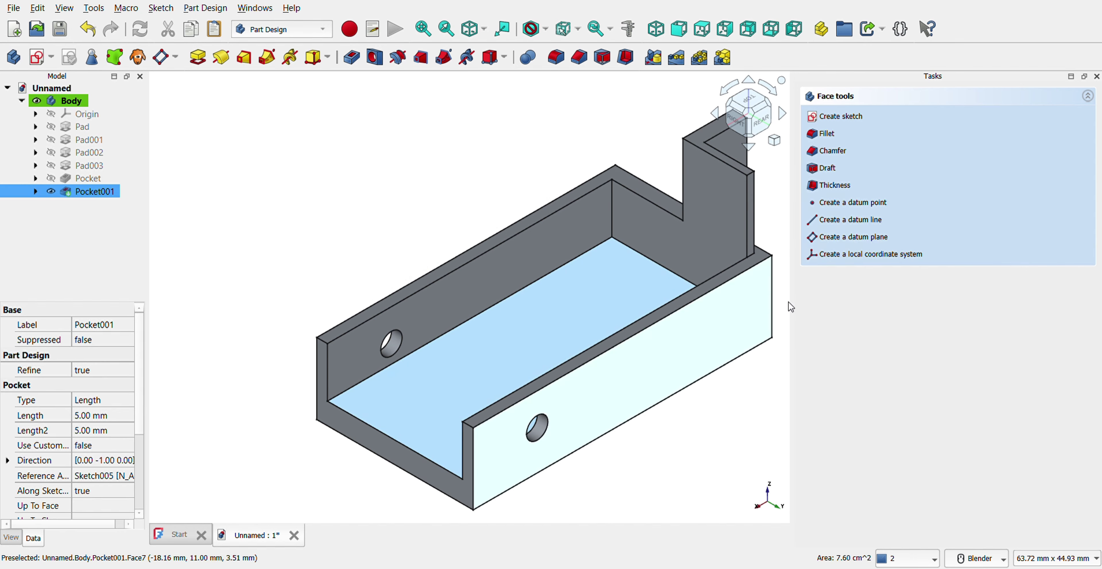
click(843, 123)
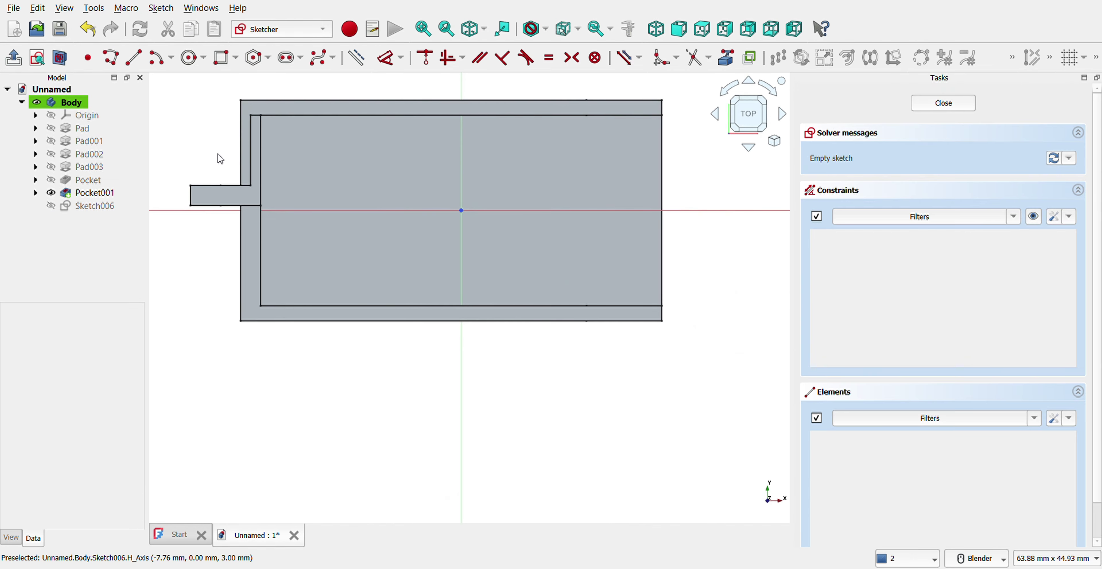
click(188, 58)
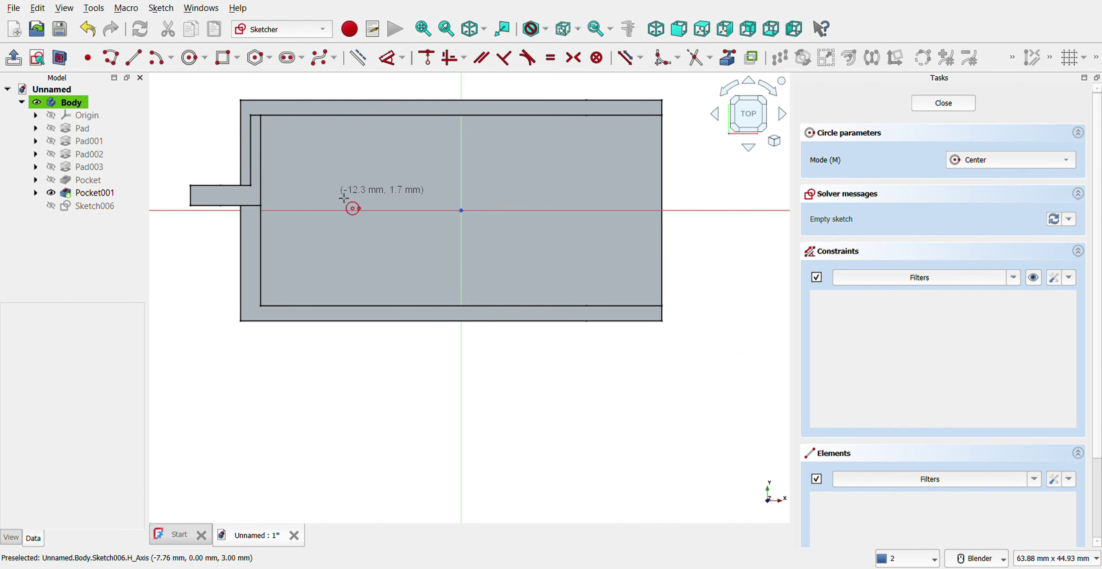
click(316, 210)
text(3)
key(Return)
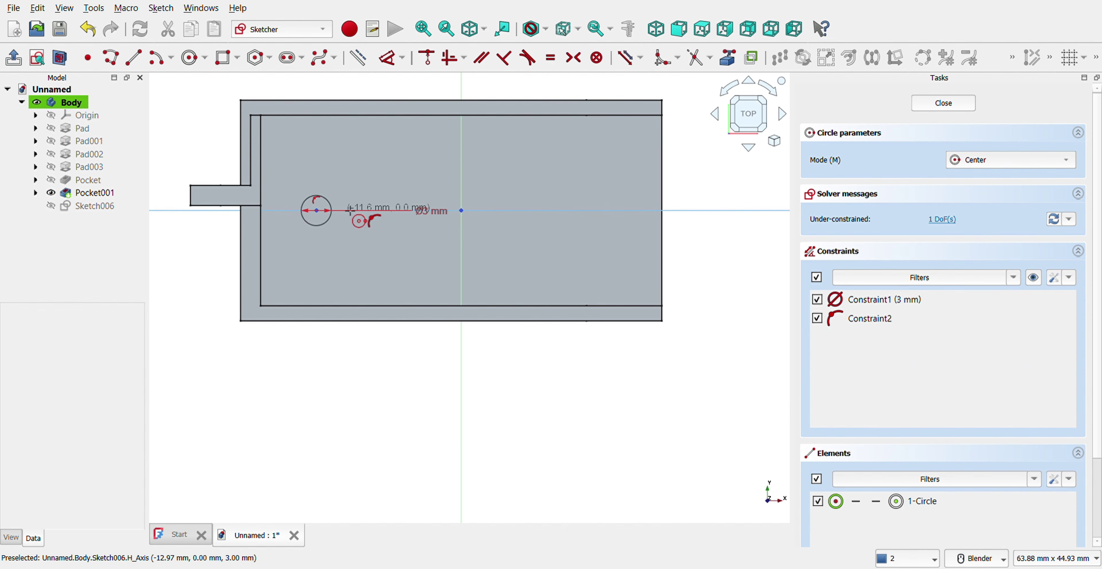
- Draw a horizontal slot on the horizontal axis beside the circle, with 18 mm between its arc centres and a 1.5 mm radius
click(417, 210)
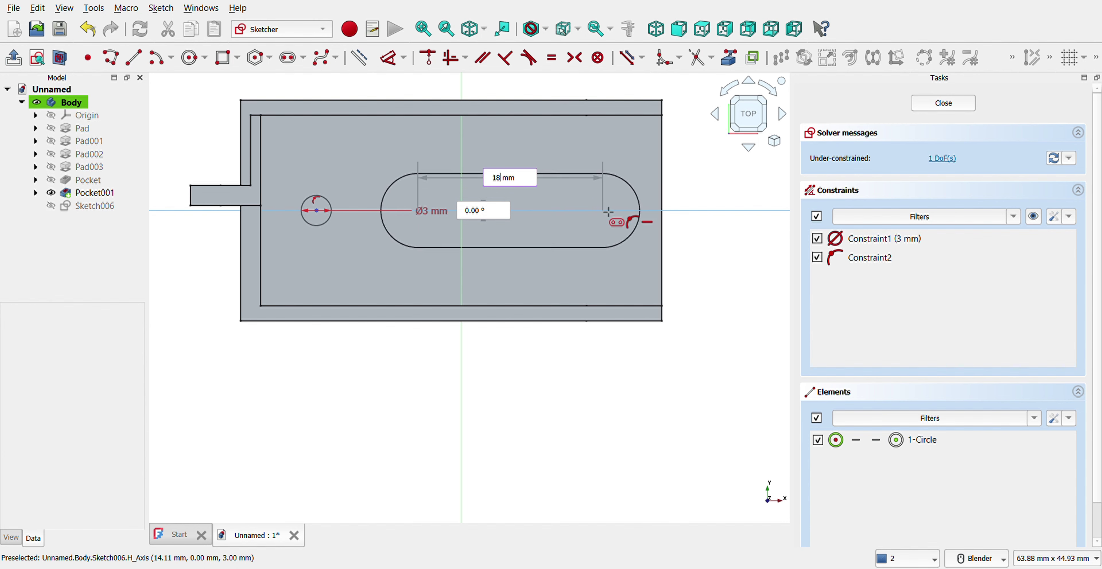
text(18)
key(Return)
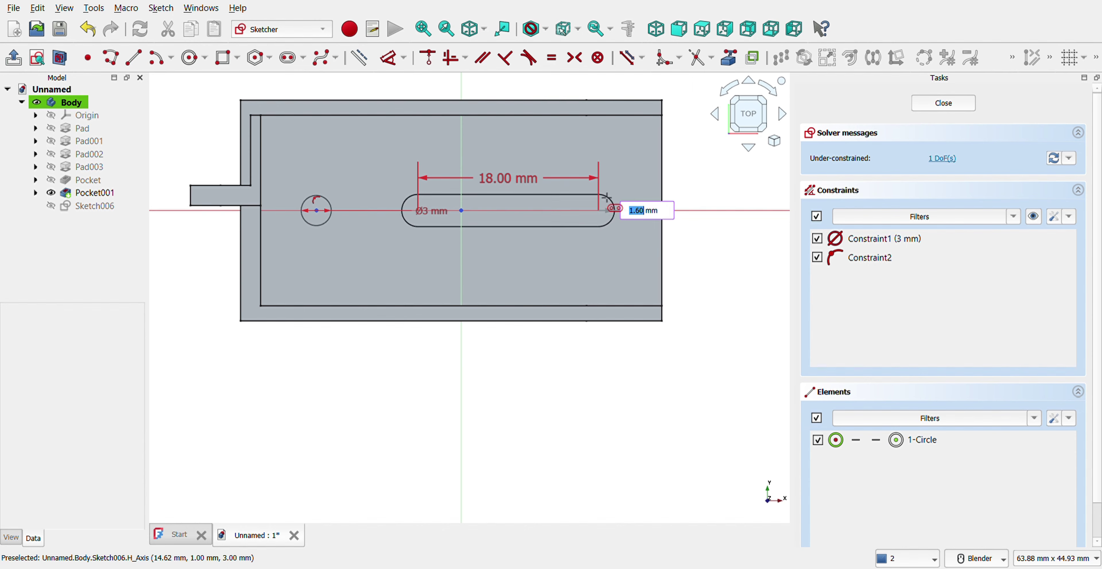
key(Return)
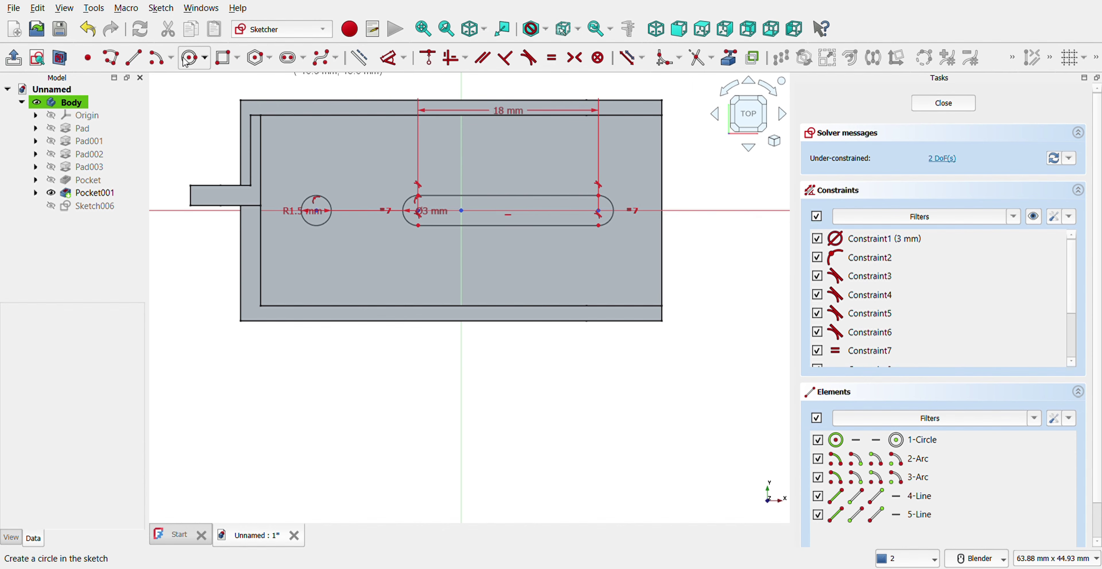
click(388, 57)
click(316, 211)
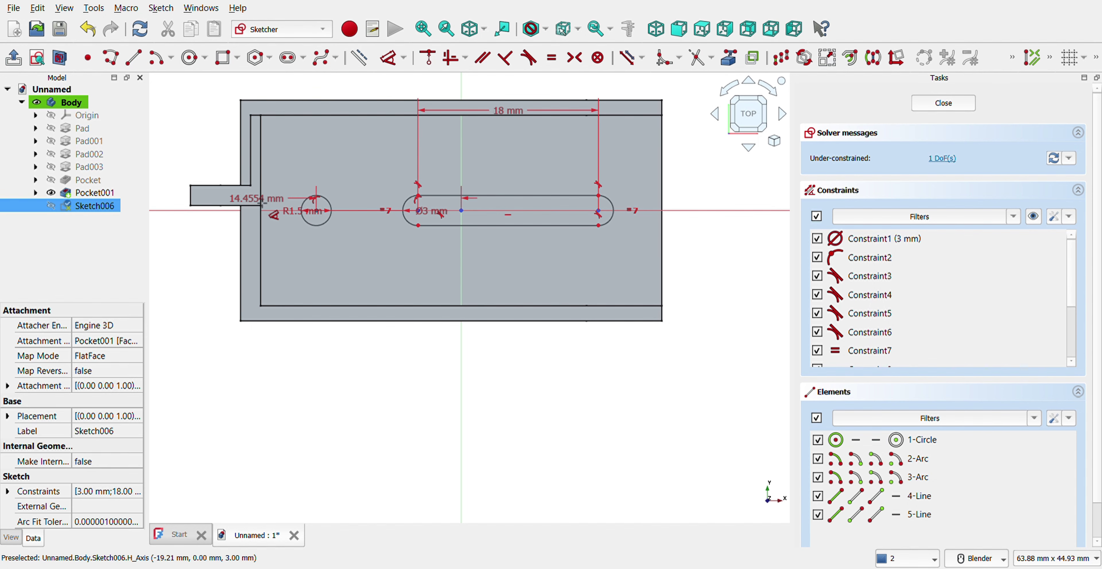
key(Escape)
- Project the end wall's inner corner and edge as external geometry and dimension the circle centre 10 mm horizontally from the corner
click(729, 58)
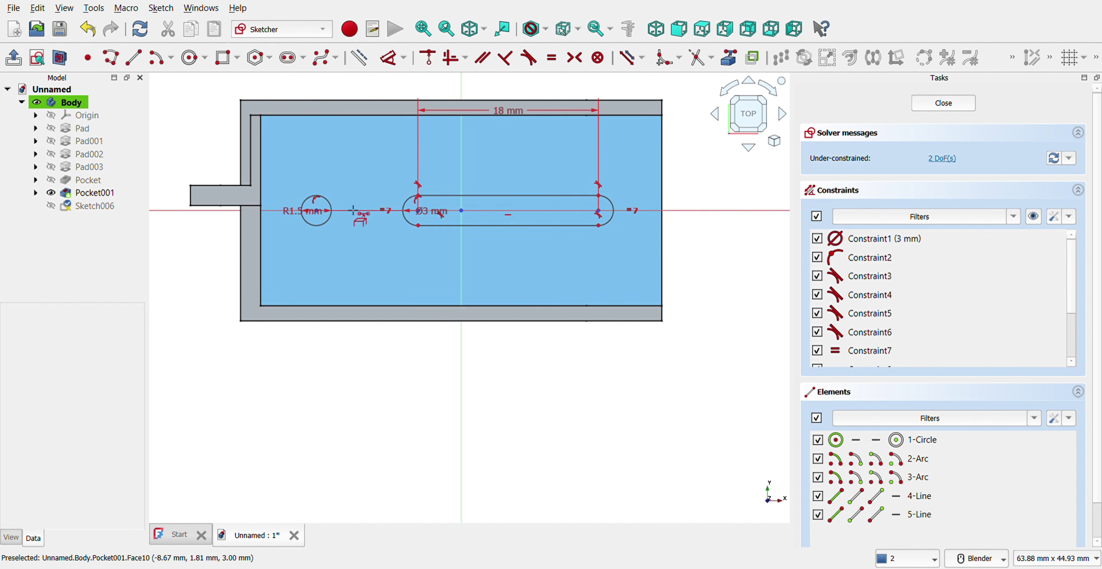
click(262, 206)
click(266, 188)
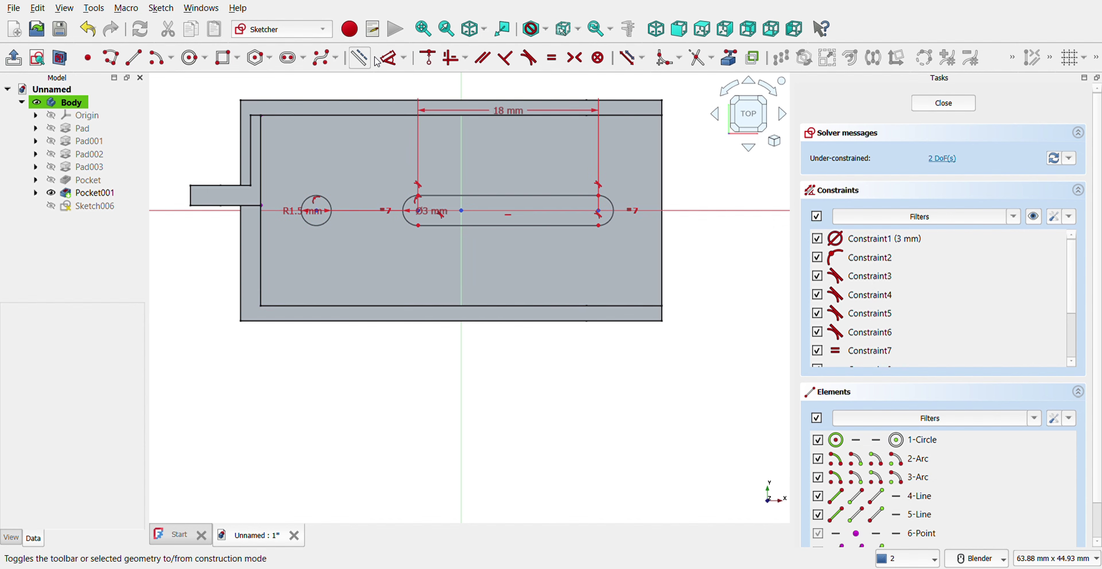
click(389, 58)
click(315, 210)
click(262, 206)
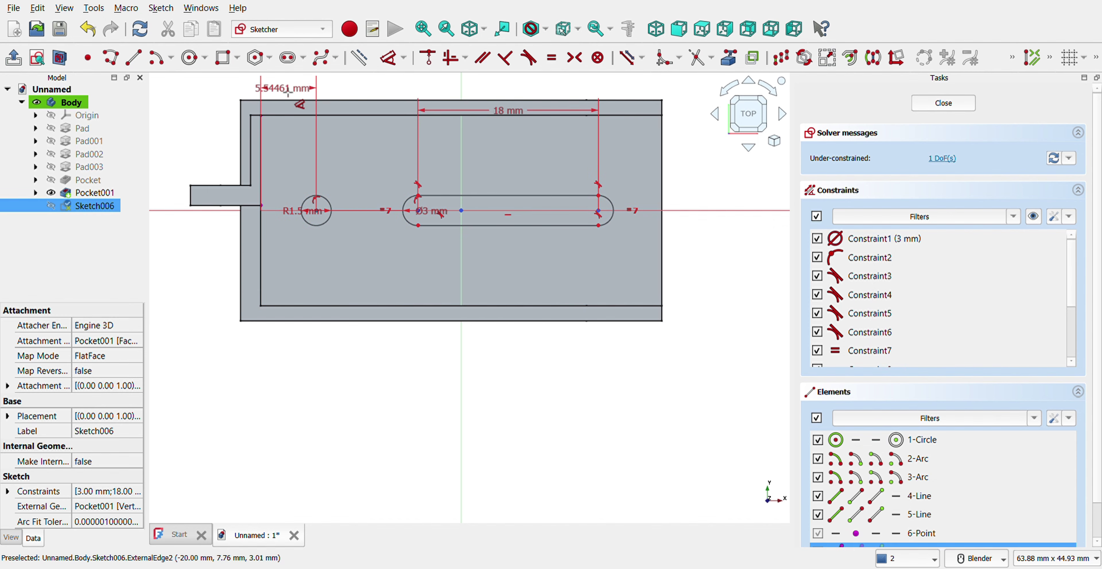
click(453, 137)
text(10)
key(Return)
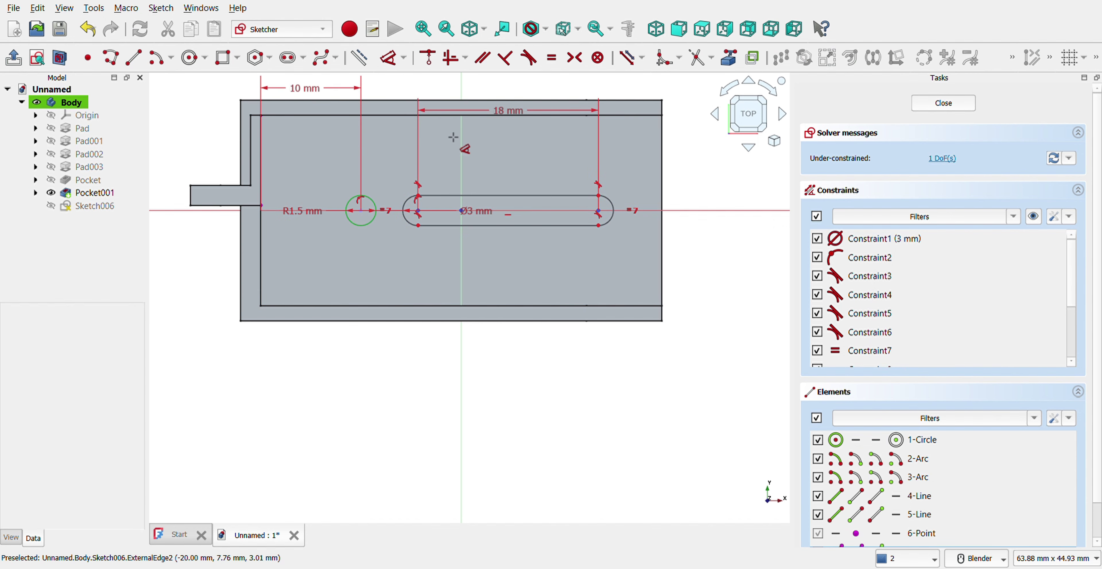
- Dimension the slot's nearer arc centre 8 mm horizontally from the circle centre
click(364, 214)
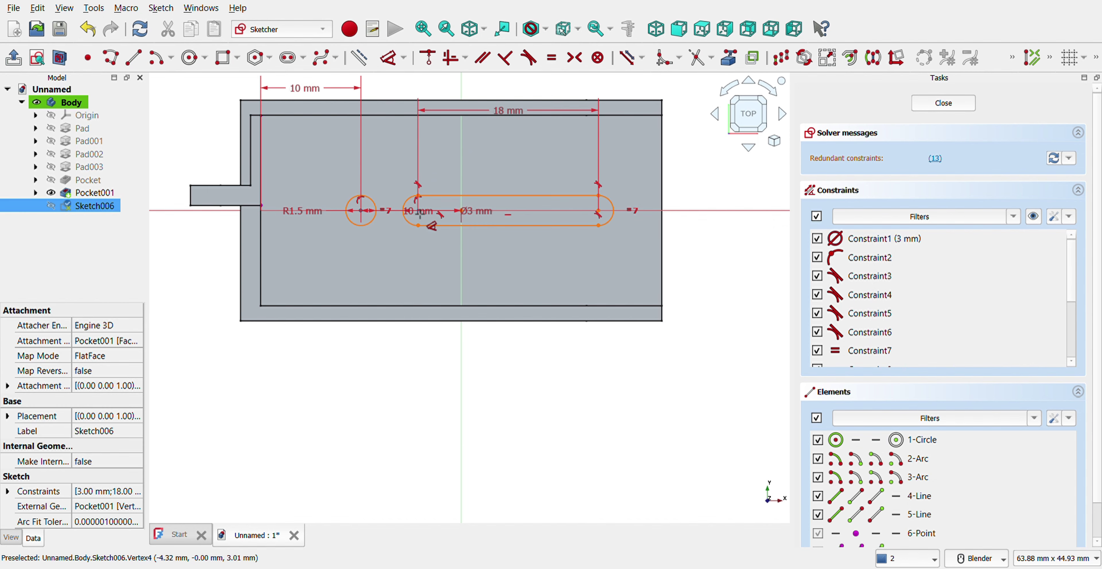
click(418, 210)
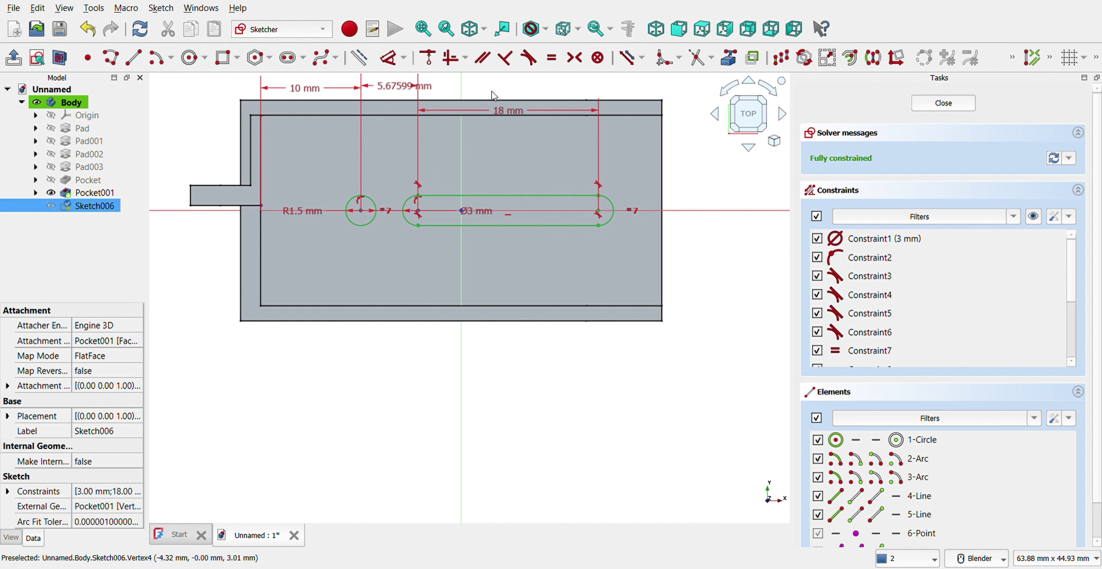
click(484, 168)
text(8)
key(Return)
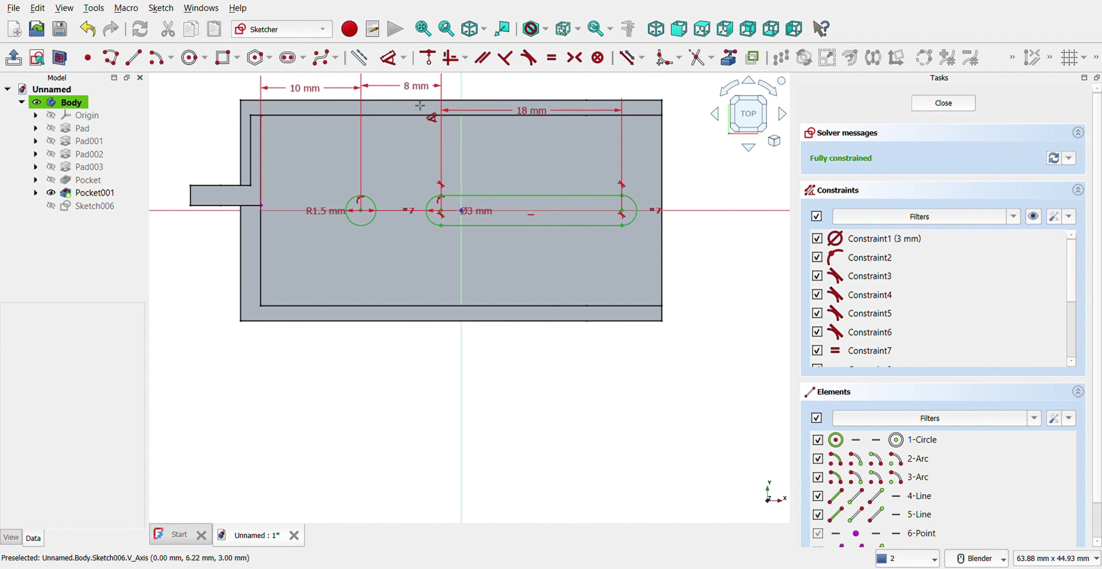
- Close the floor sketch and cut its circle and slot as a 5 mm deep pocket
click(943, 103)
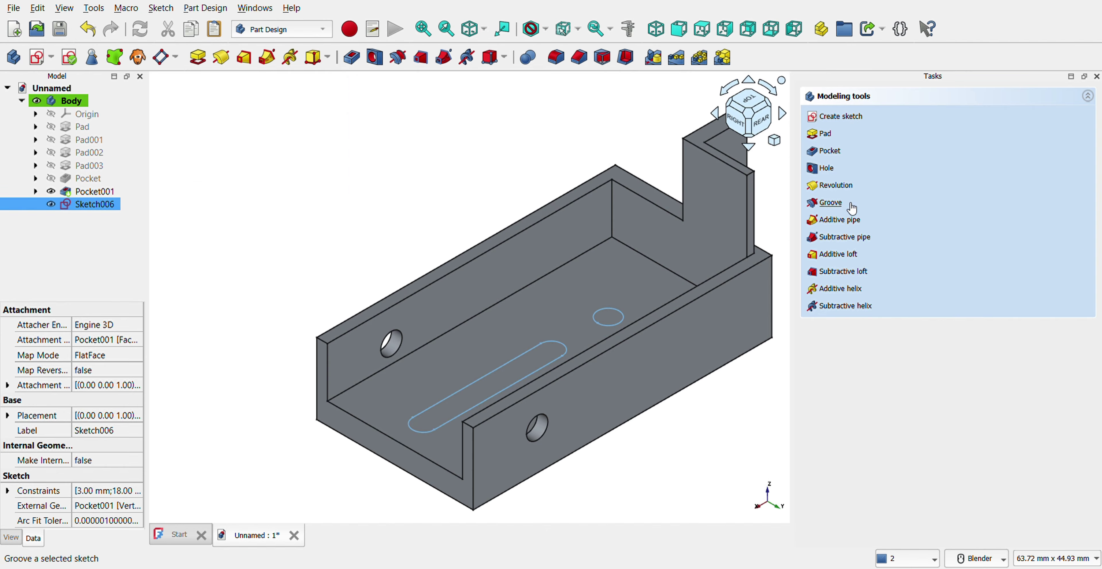
click(836, 150)
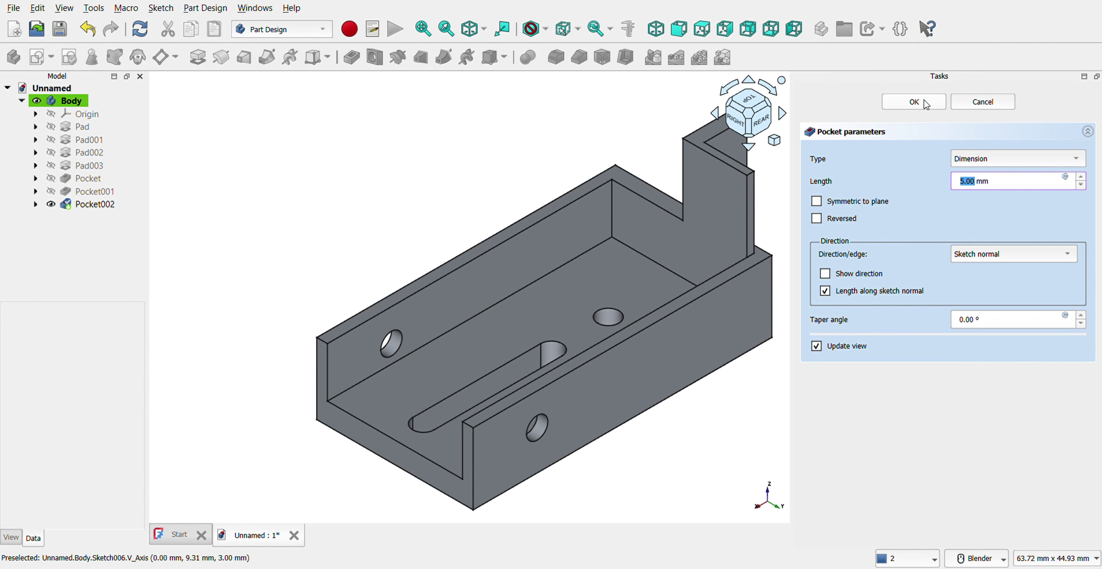
key(Return)
- Start a sketch on the inner floor face and project the slot's four edges and the round hole's edge as external geometry
click(634, 298)
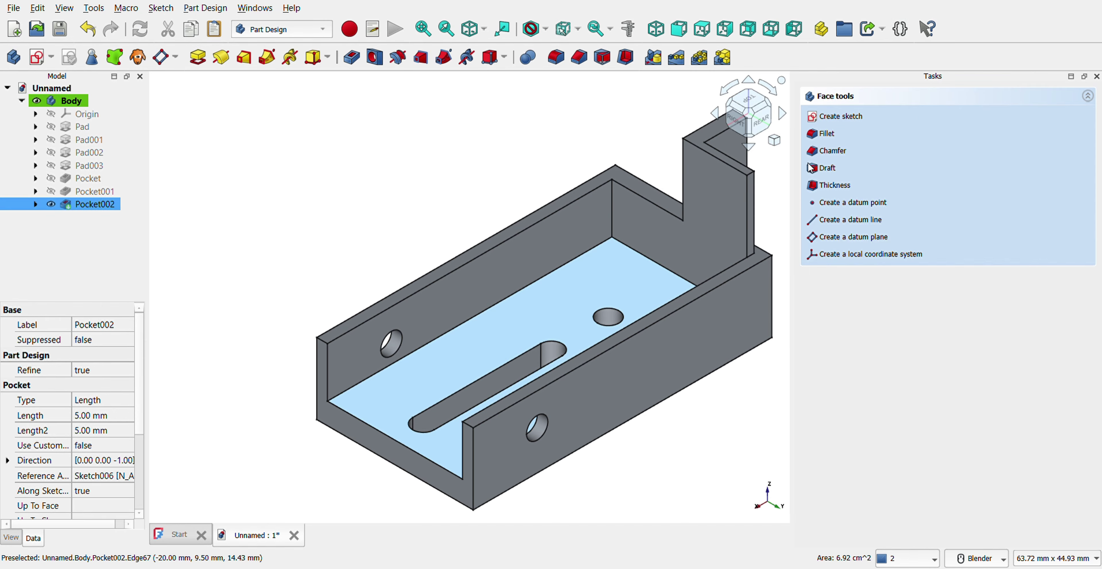
click(831, 117)
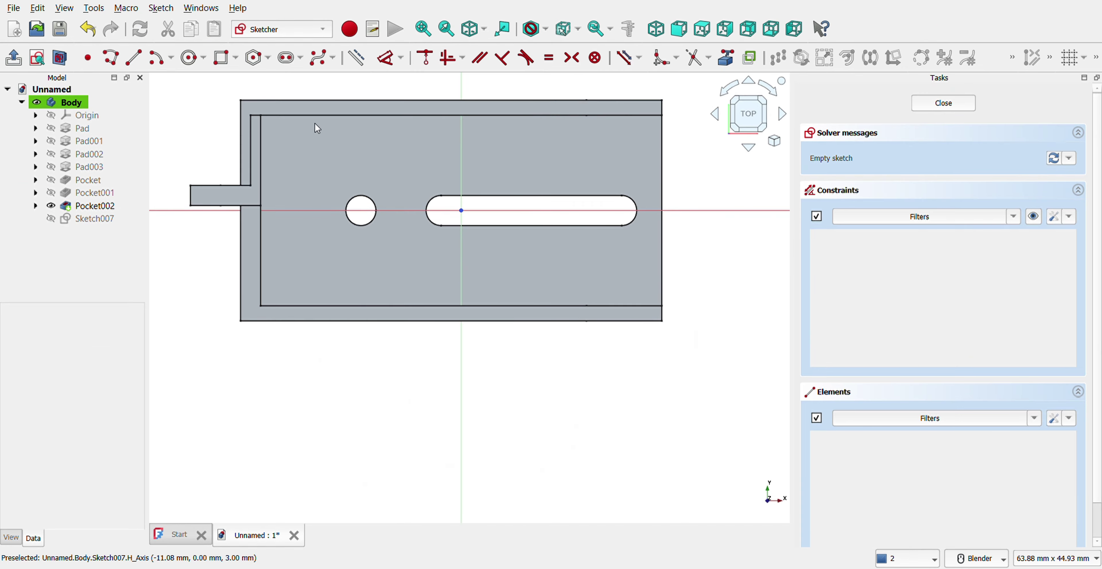
click(725, 58)
click(433, 222)
click(492, 196)
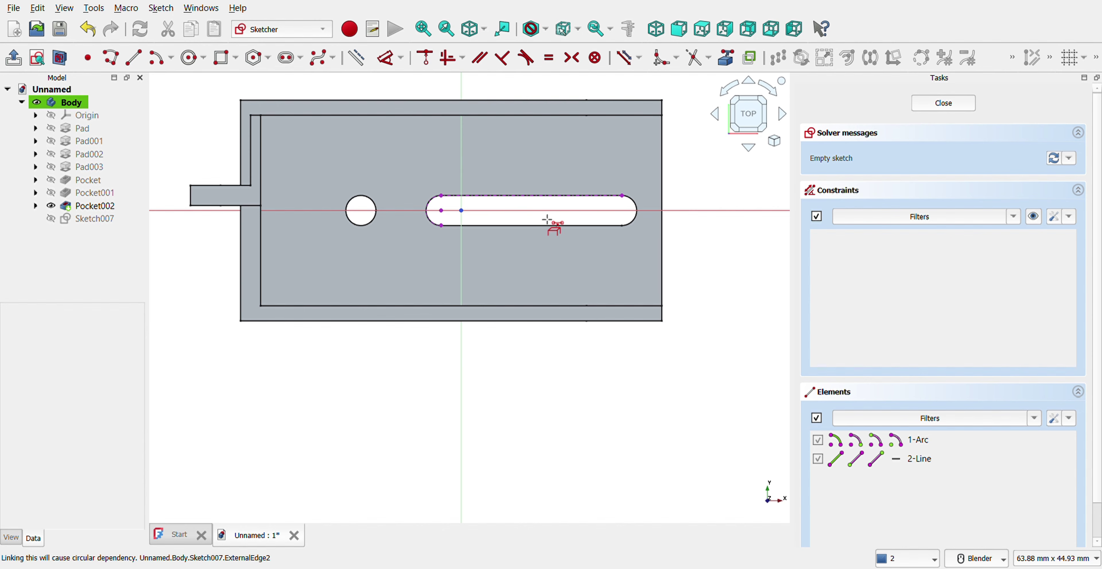
click(554, 226)
click(635, 220)
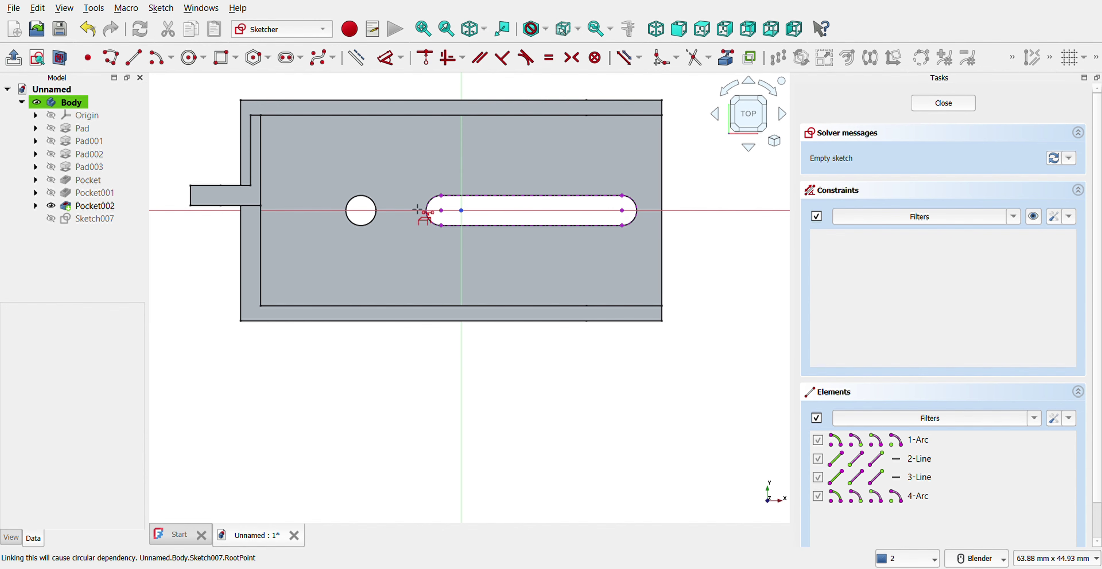
click(377, 210)
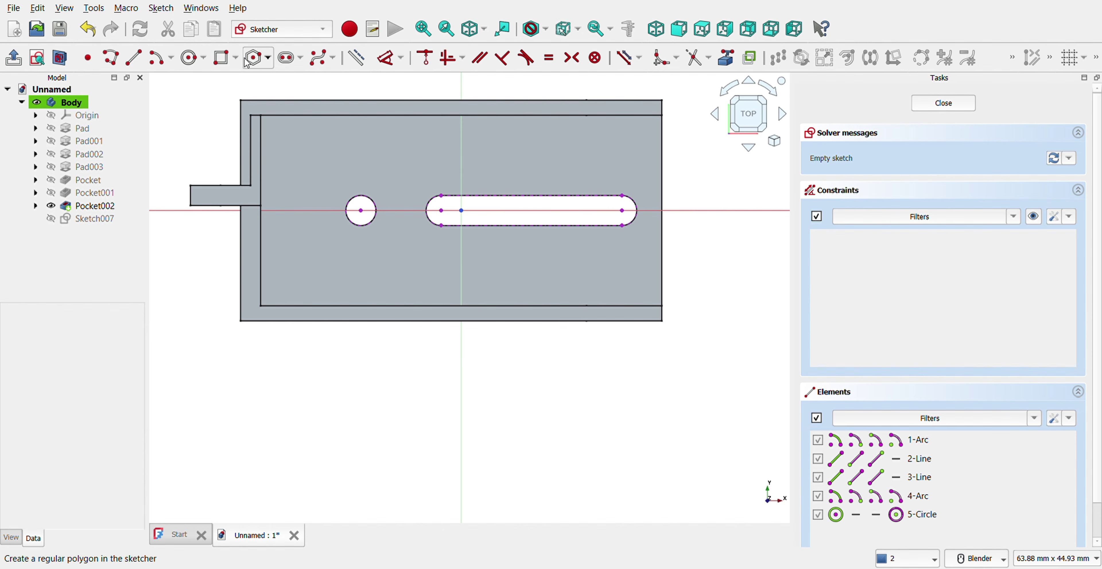
- Draw a circle coinciding with the floor hole's edge and a second, concentric circle of 5 mm diameter around it
click(193, 57)
click(360, 210)
click(376, 210)
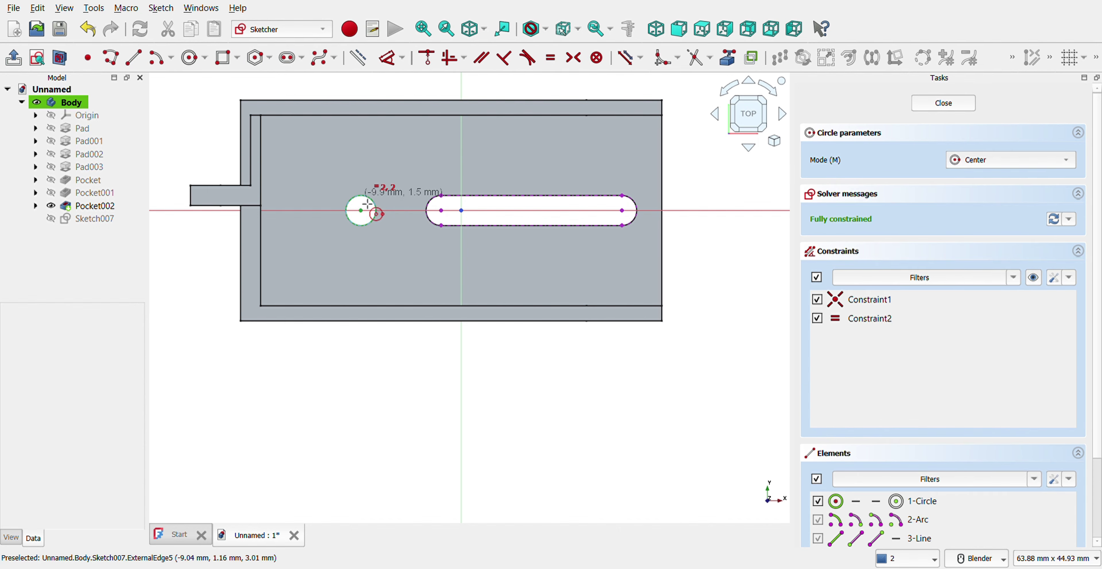
click(360, 210)
scroll(358, 179, up, 5)
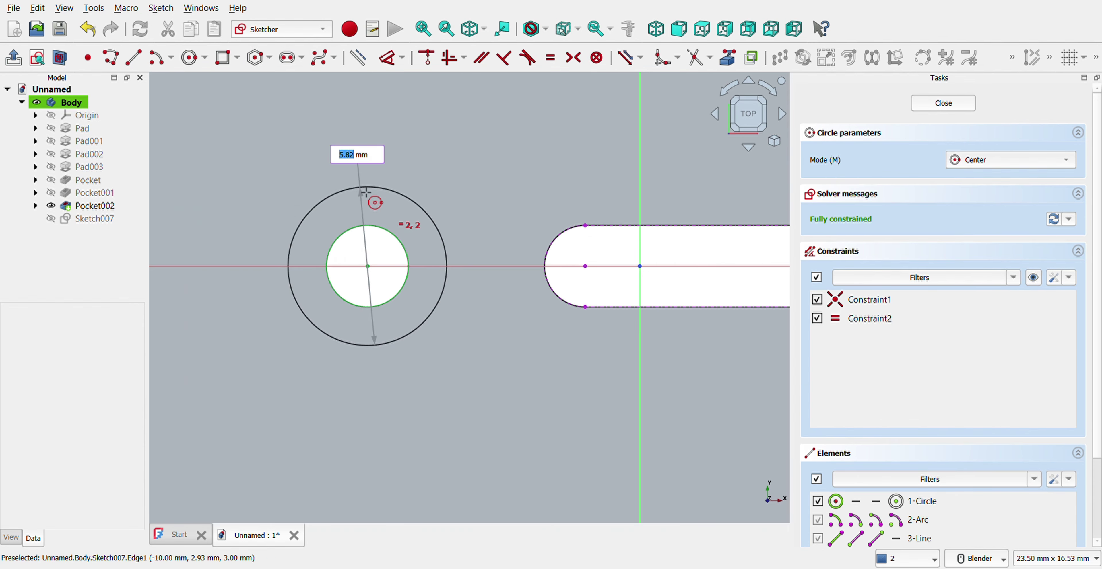
key(Return)
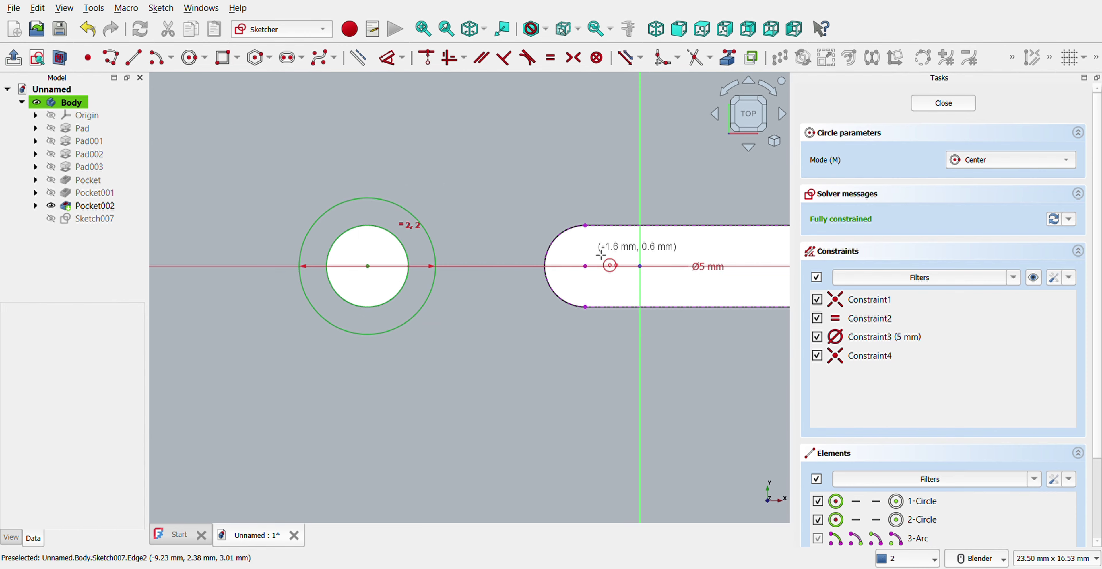
- Trace the two straight edges of the floor slot with lines between the projected arc endpoints
scroll(650, 252, down, 5)
scroll(737, 239, up, 4)
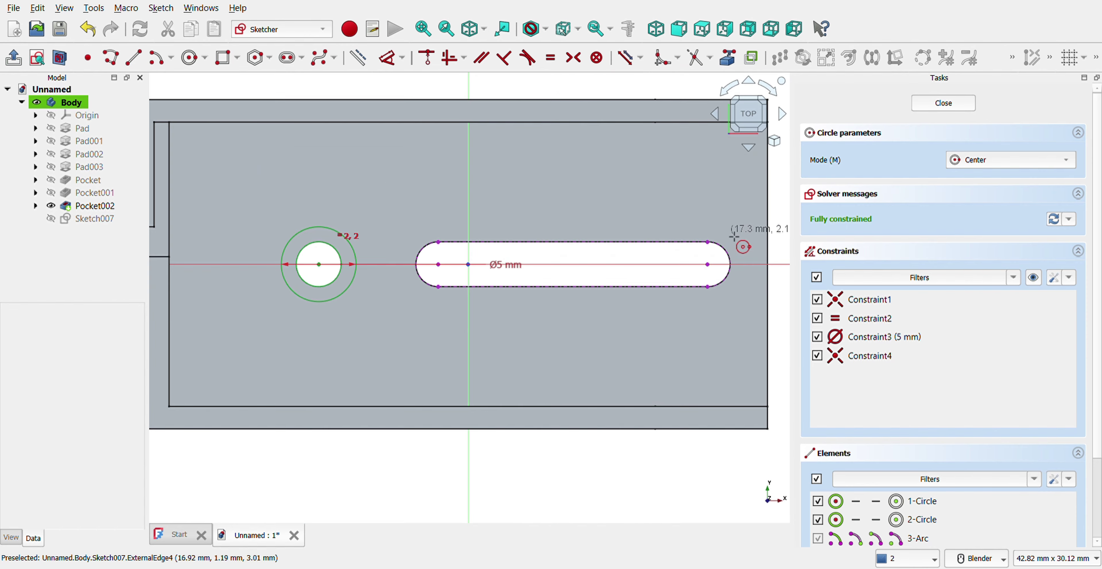
click(134, 57)
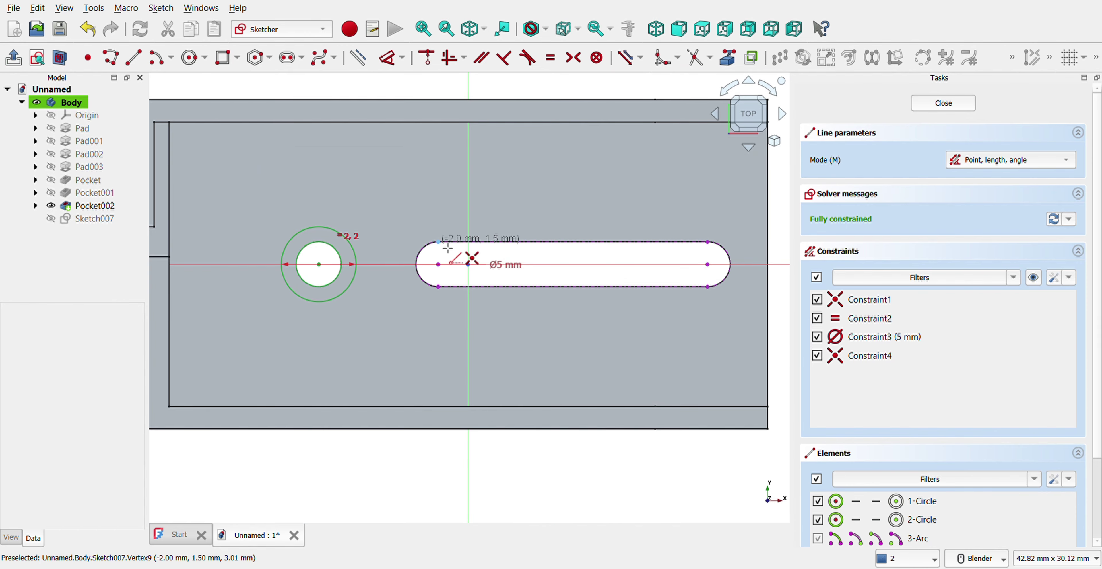
click(438, 243)
click(708, 242)
click(708, 287)
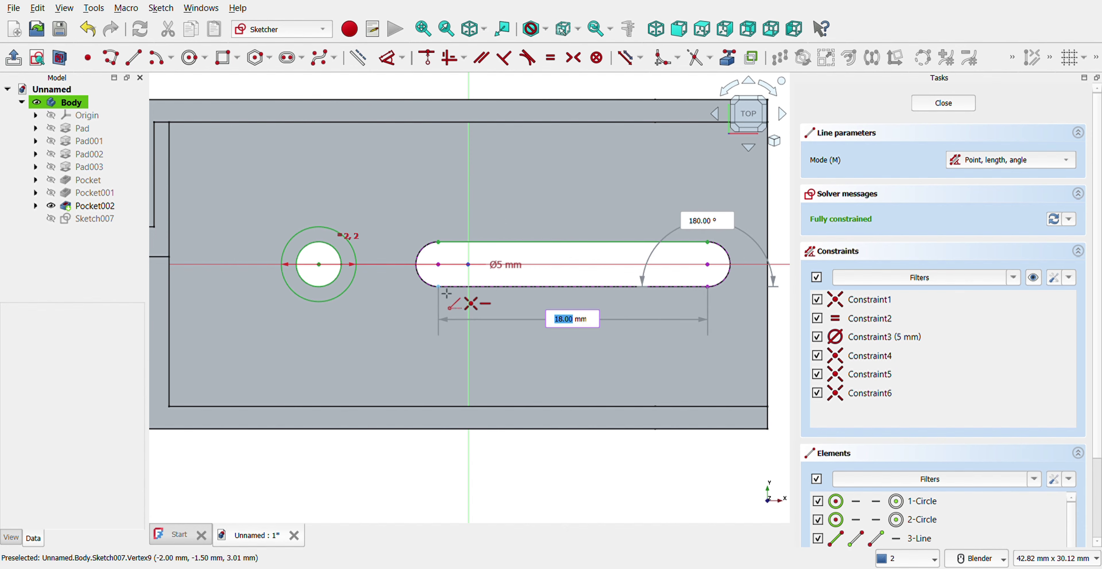
click(439, 287)
- Close both ends of the traced slot with centre-based arcs along its projected end arcs
click(157, 57)
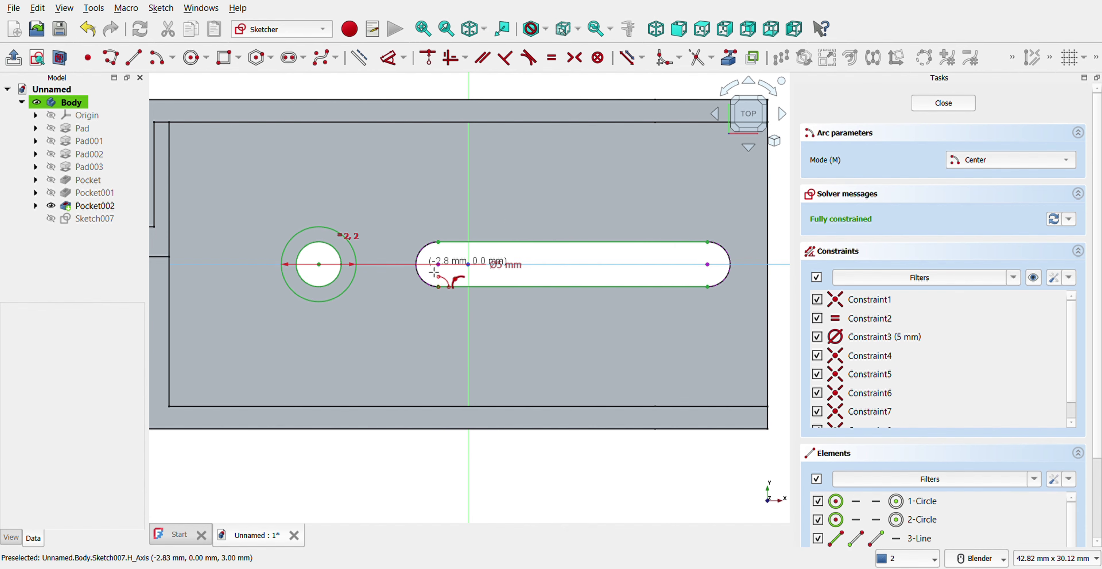
click(438, 265)
click(439, 242)
click(439, 287)
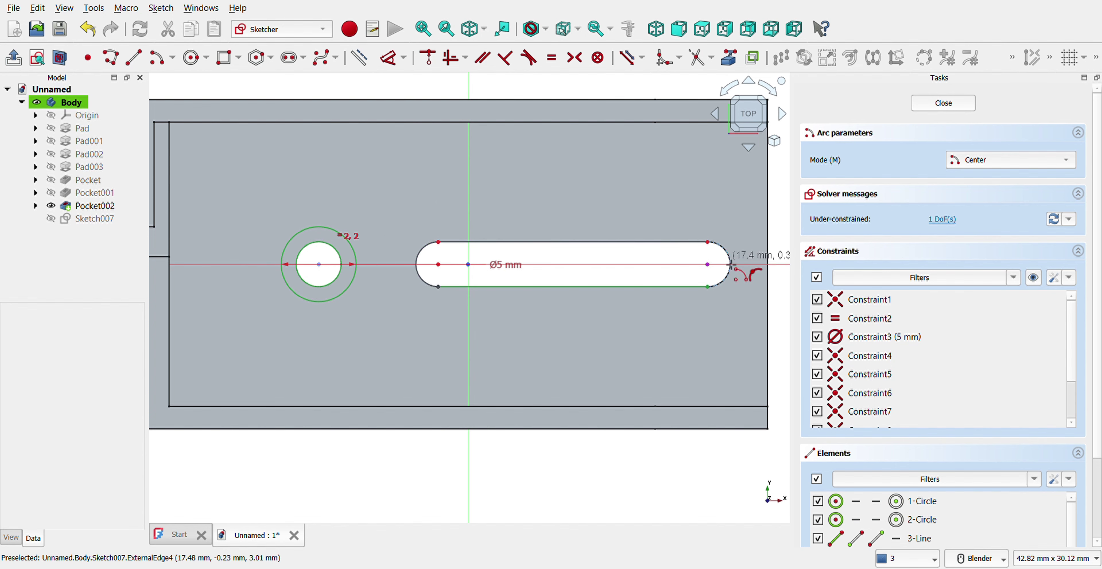
click(708, 265)
click(709, 244)
click(709, 287)
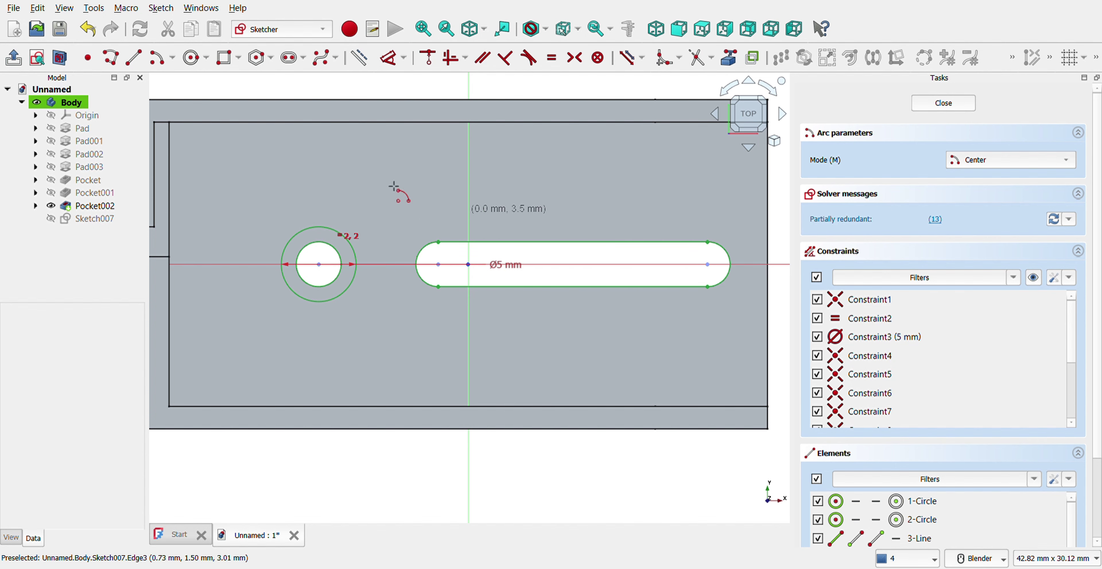
- Draw a larger slot around the existing one, sharing its two arc centres, with a 2.5 mm radius
click(291, 57)
click(439, 264)
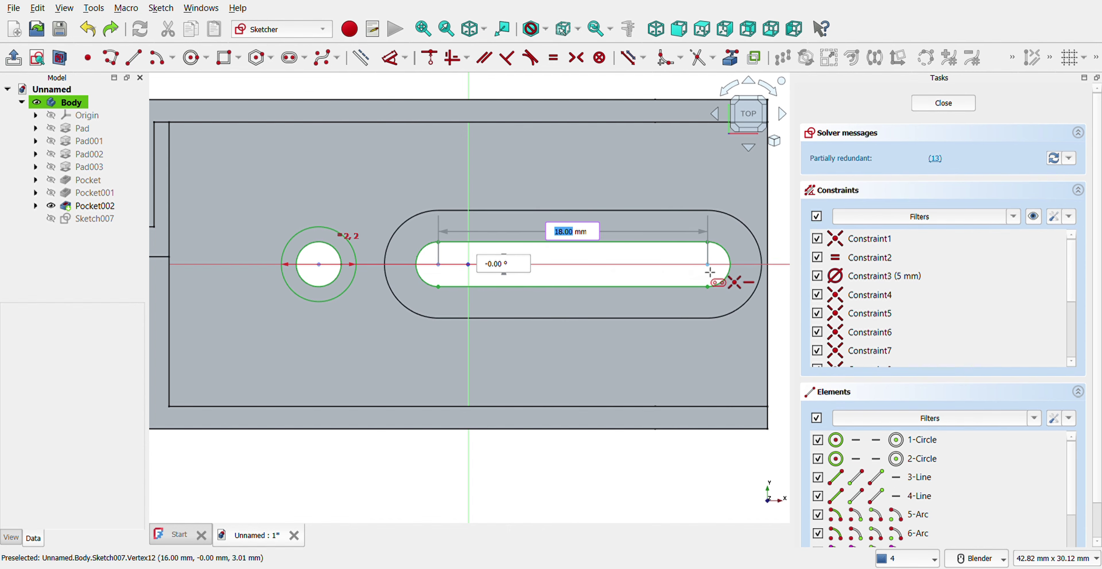
click(707, 264)
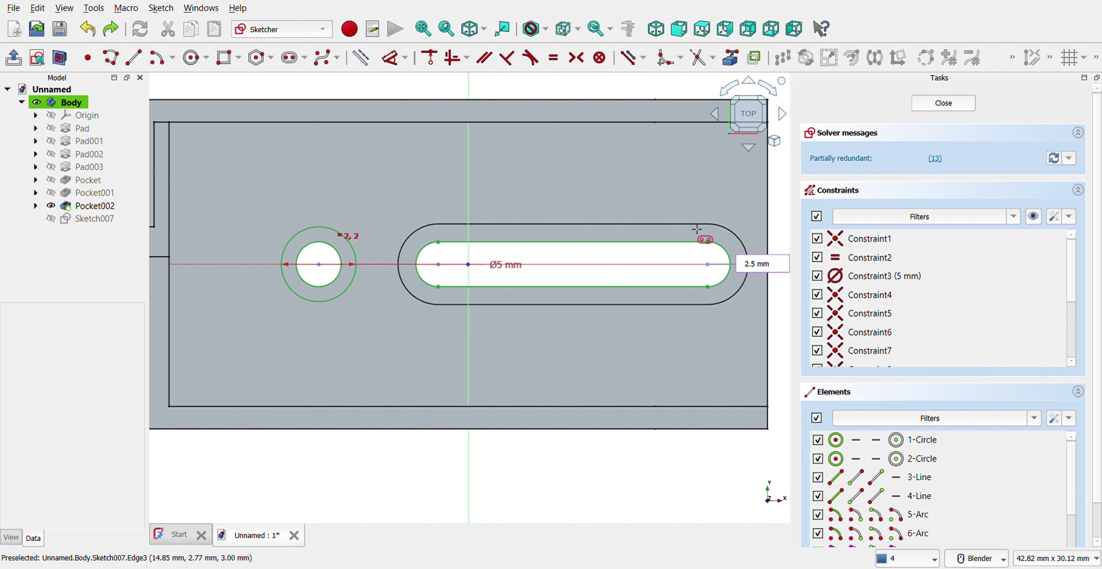
click(696, 230)
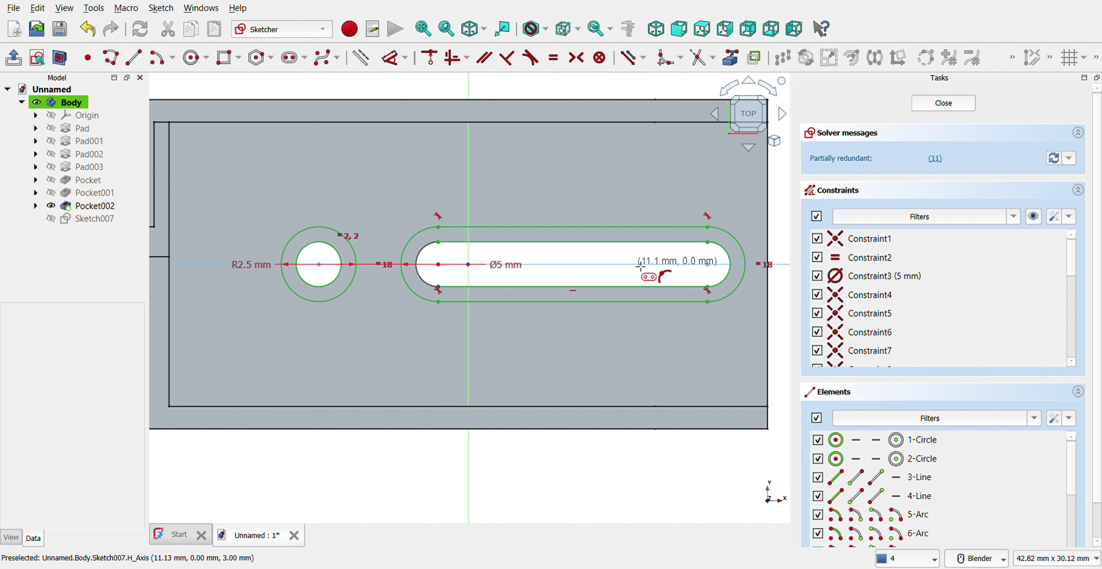
- Close the sketch and cut the recesses around the hole and slot as a 2 mm deep pocket
key(Escape)
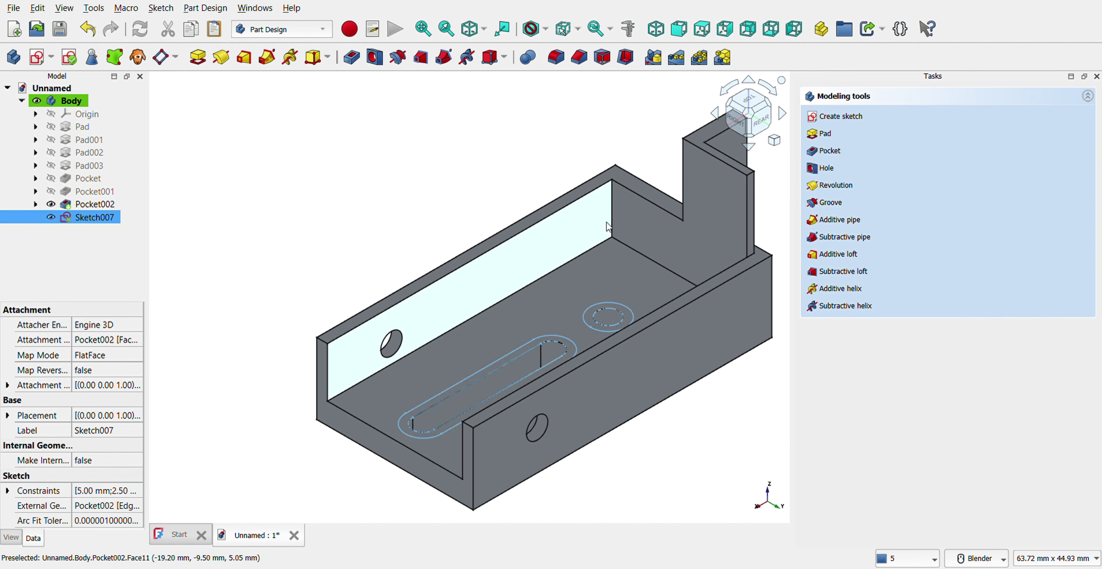
click(827, 152)
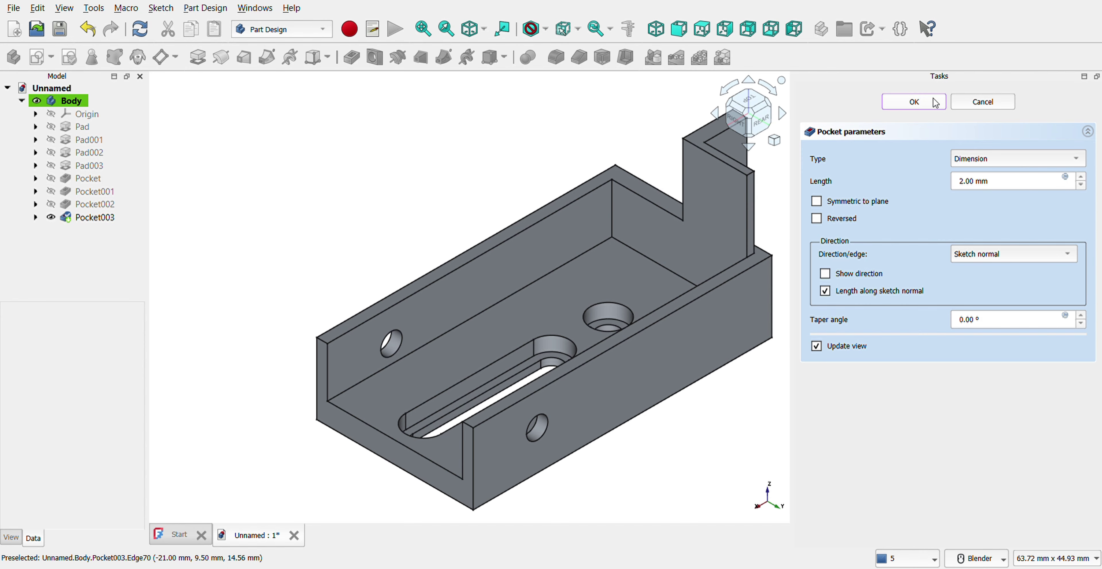
key(Return)
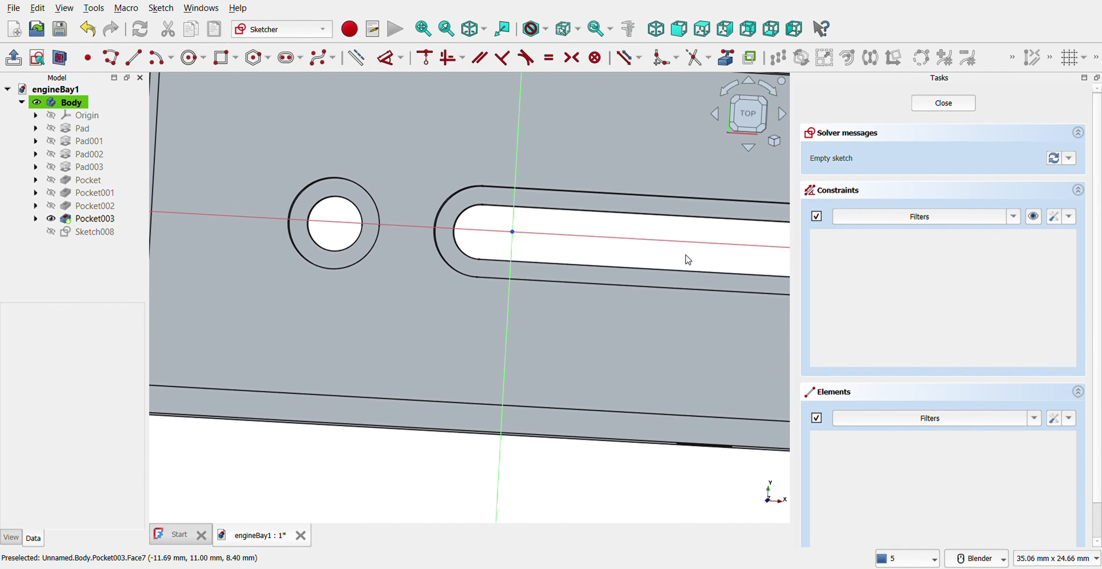
- Project the inner and outer top edges of both long side walls into the new sketch as external geometry
click(726, 57)
click(694, 154)
click(693, 167)
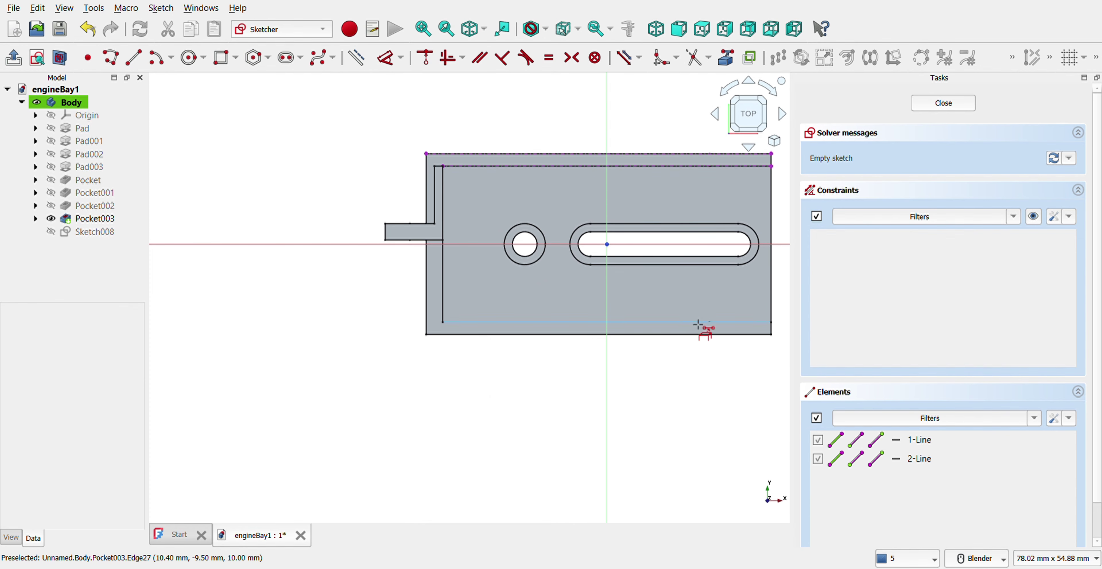
click(699, 322)
click(699, 335)
- Draw a rectangle 10 mm long across the 1.5 mm thickness of each long side wall, near the open end
key(g)
key(r)
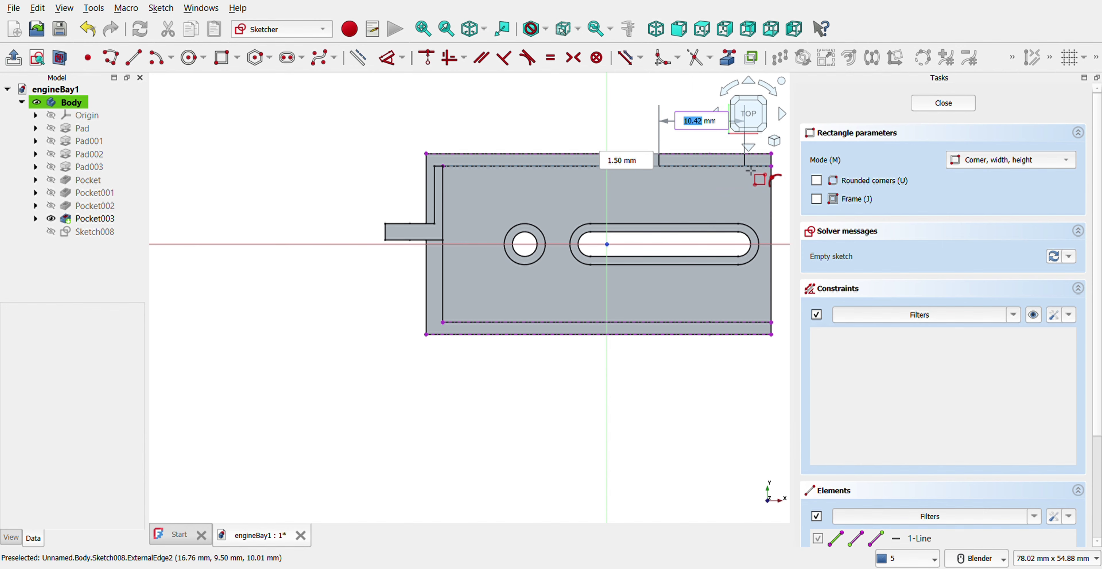
key(Tab)
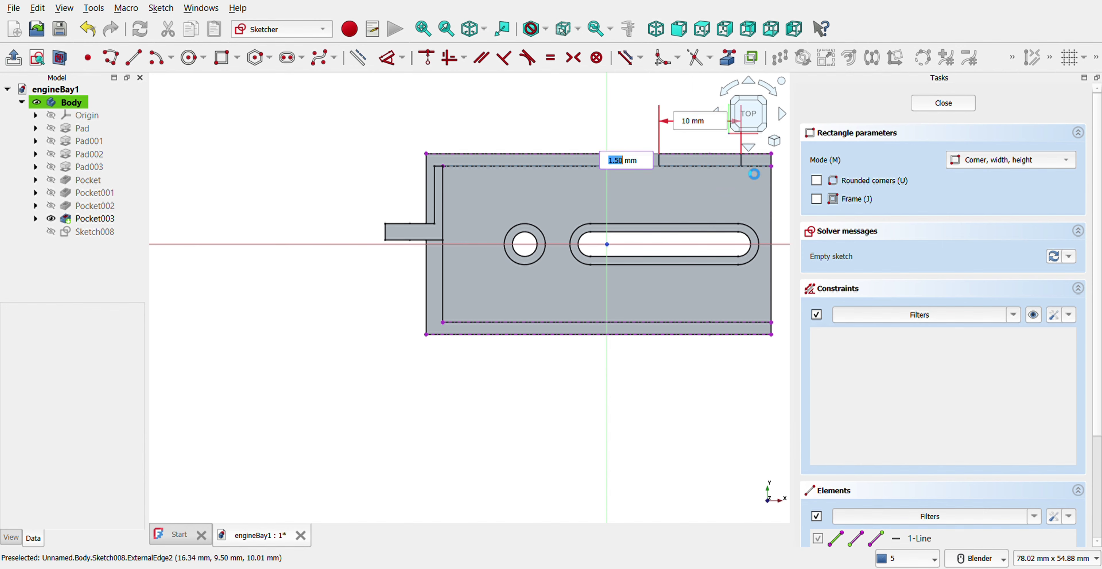
key(Return)
click(661, 321)
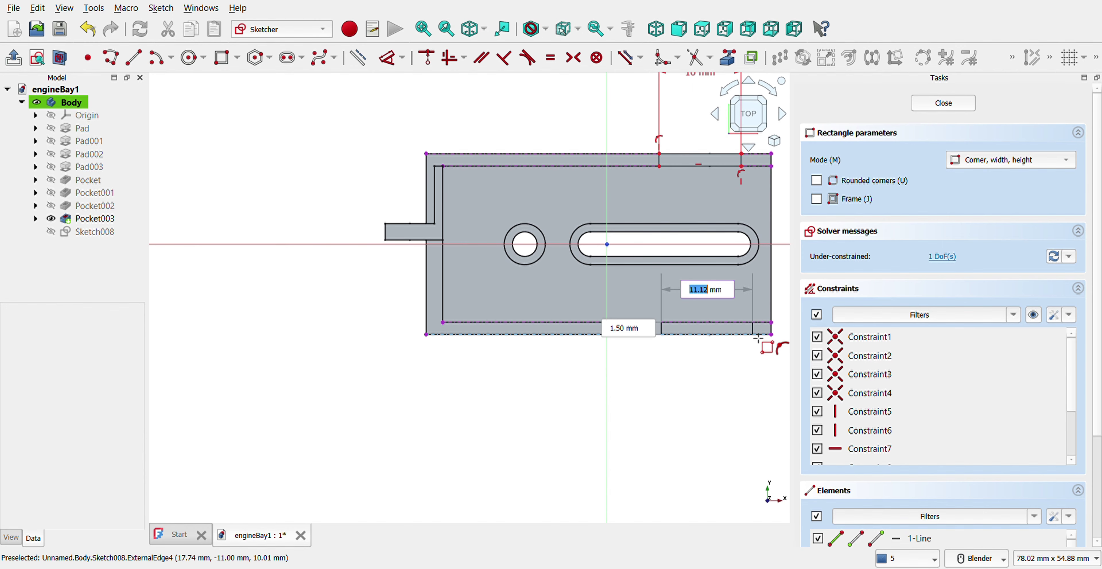
key(Tab)
key(Return)
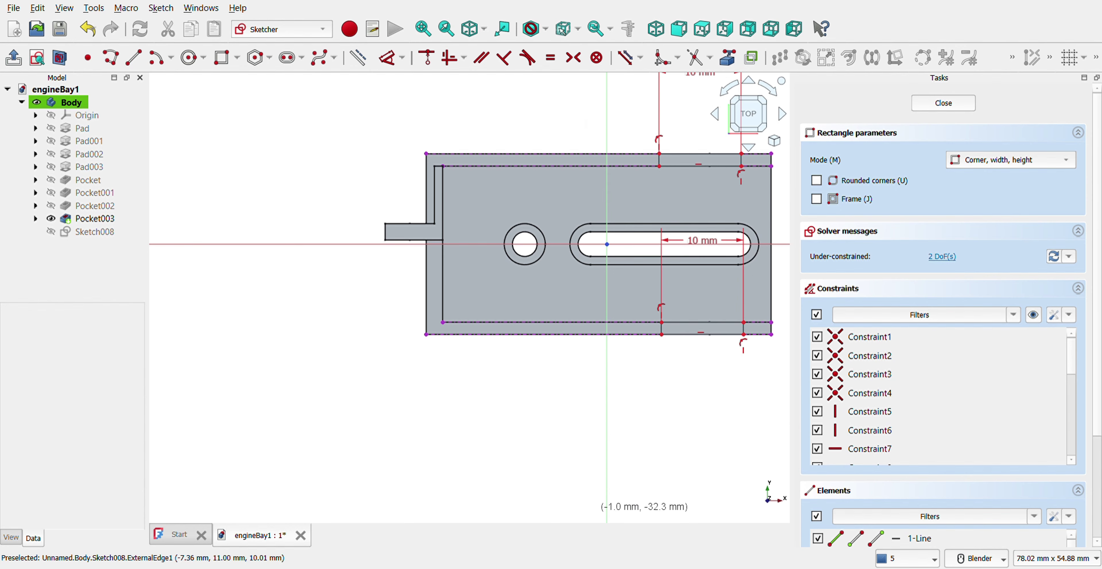
- Project the end wall's inner edge as external geometry and dimension the upper rectangle's near side 28 mm horizontally from it
click(727, 57)
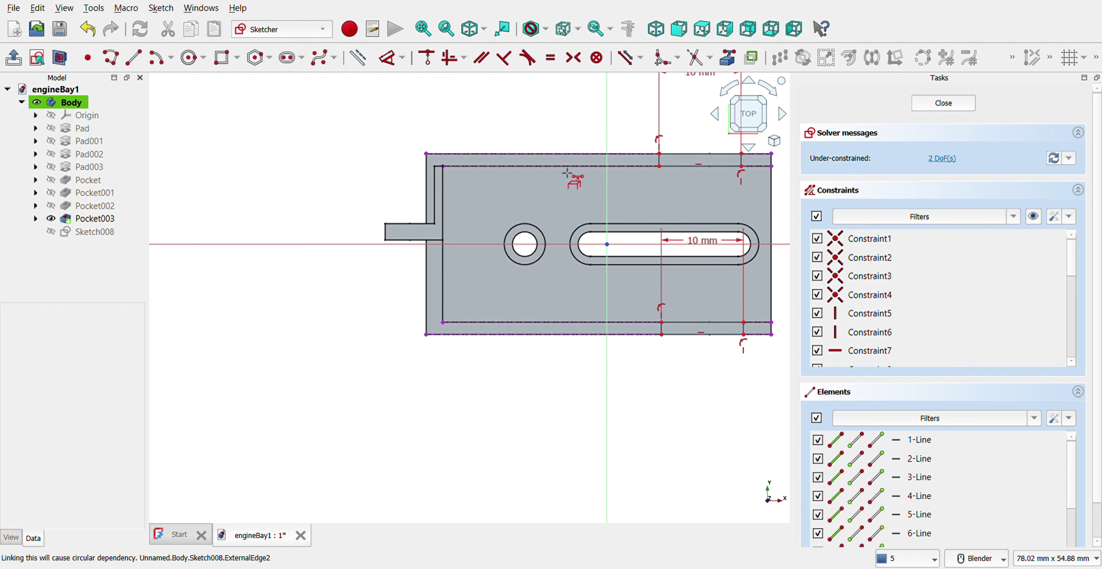
click(449, 207)
click(443, 290)
click(387, 58)
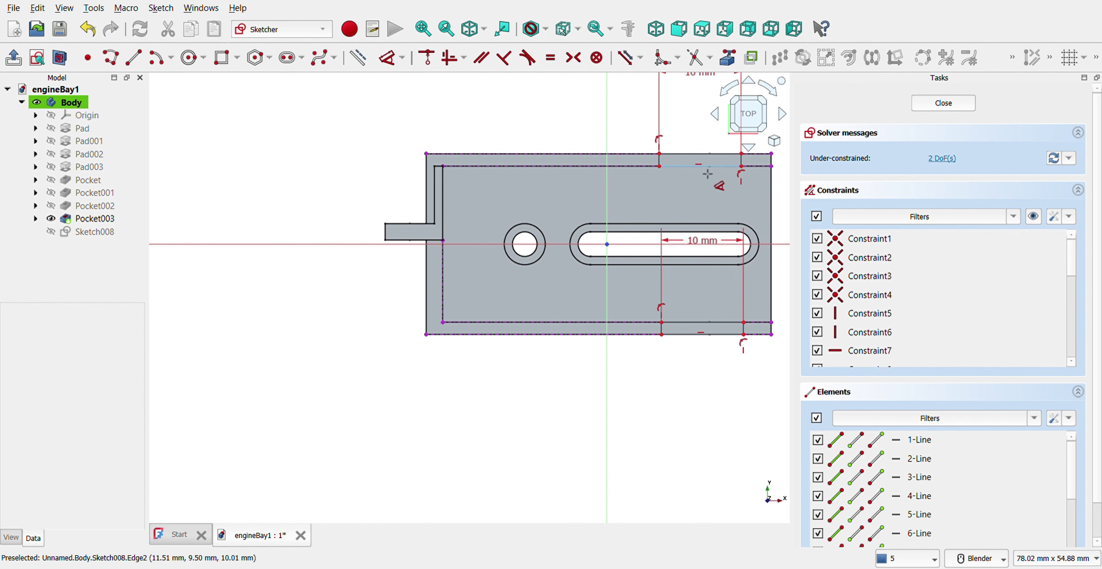
scroll(673, 160, up, 5)
click(633, 161)
scroll(406, 166, down, 3)
click(209, 196)
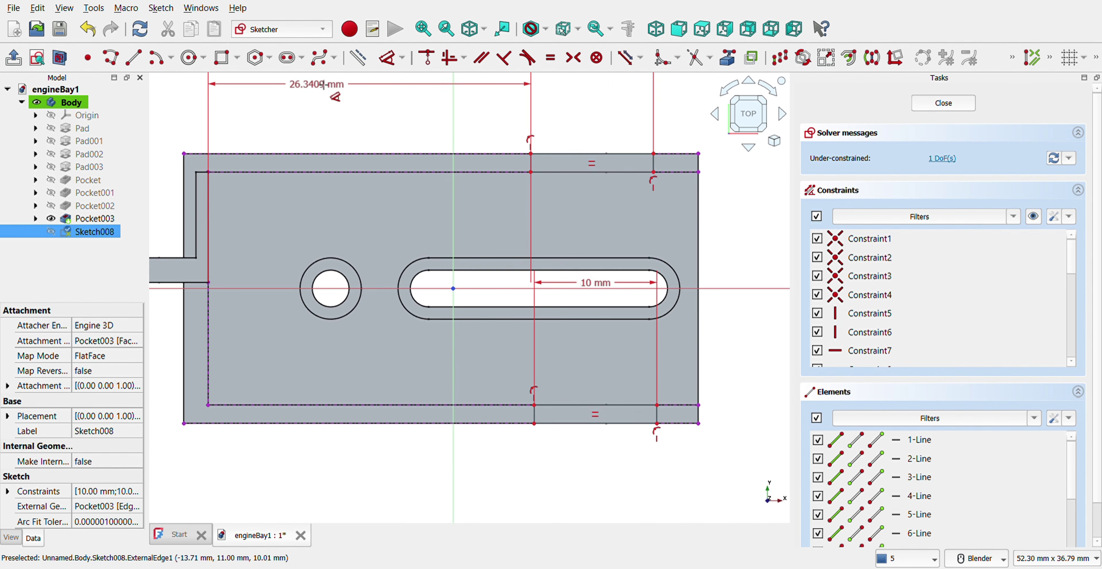
click(323, 86)
text(28)
key(Return)
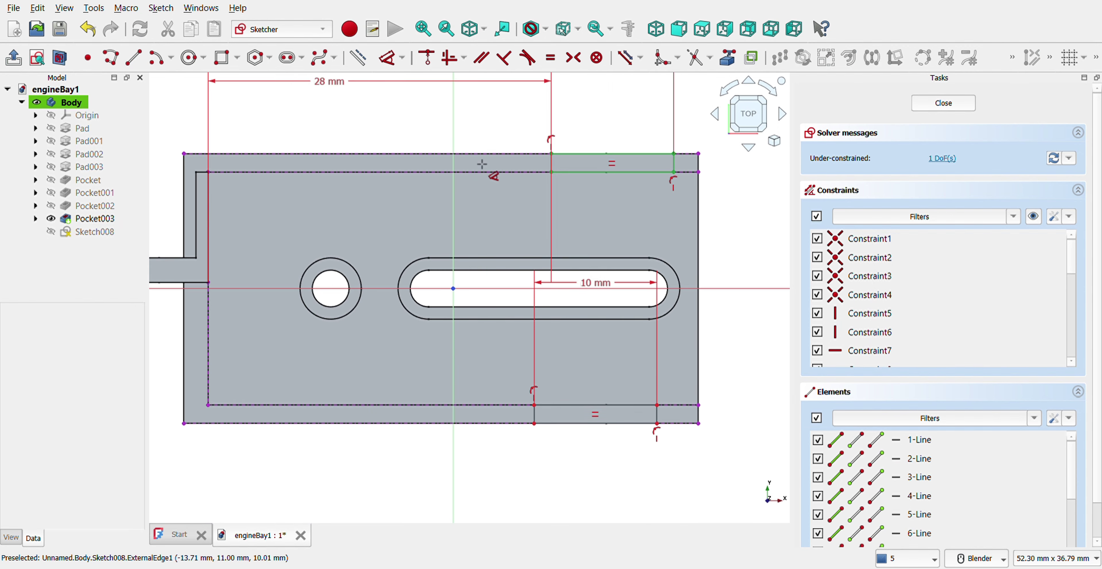
- Dimension the lower rectangle's near side 28 mm horizontally from the end wall's inner edge
scroll(536, 415, up, 2)
click(536, 415)
scroll(398, 358, down, 3)
click(206, 342)
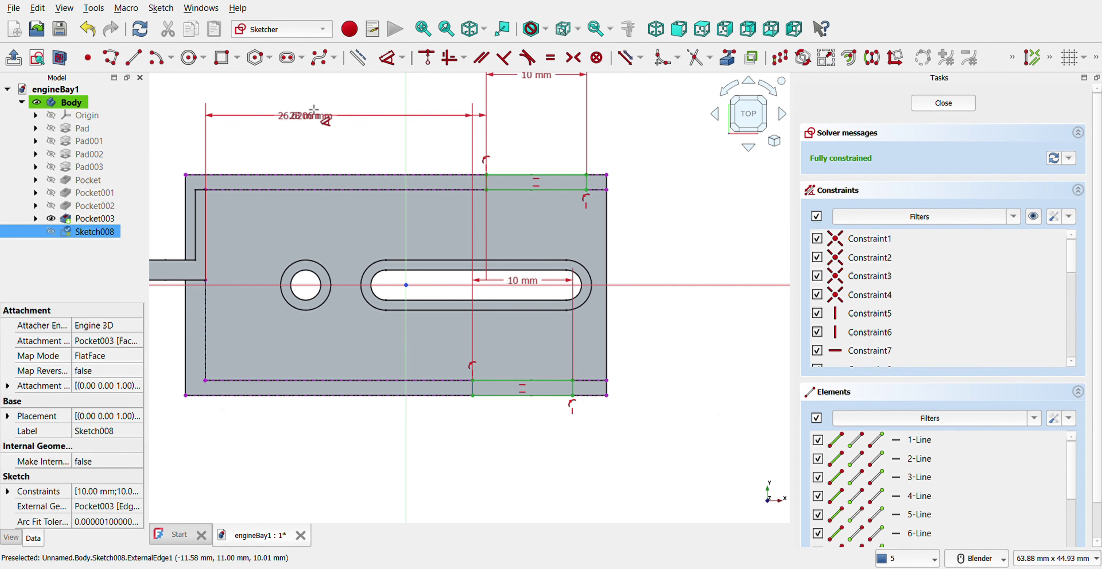
click(463, 426)
text(28)
key(Return)
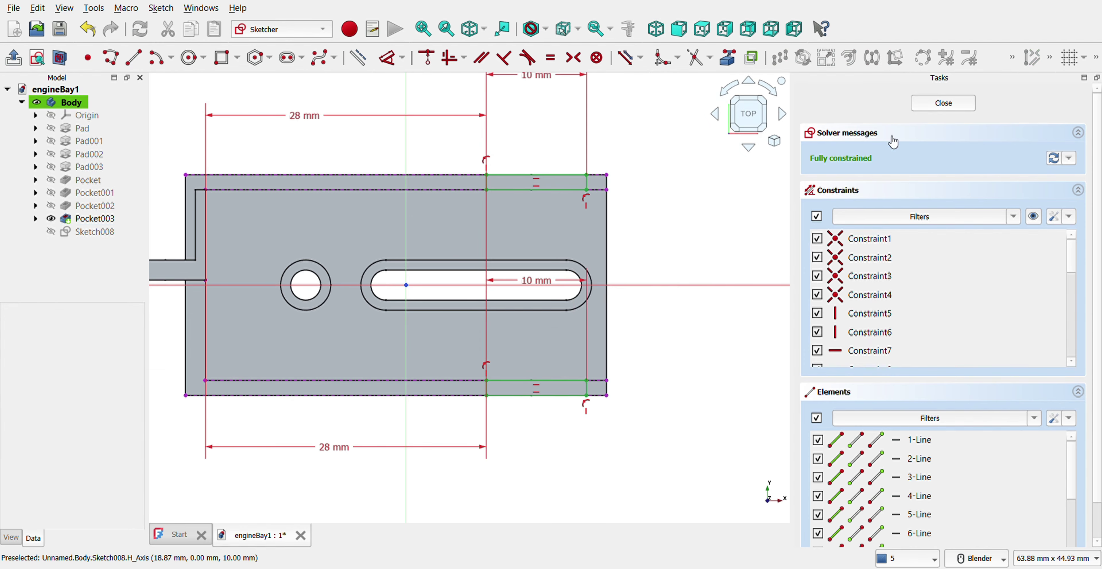
- Close the sketch and pad the two side-wall rectangles 18 mm upward
key(Escape)
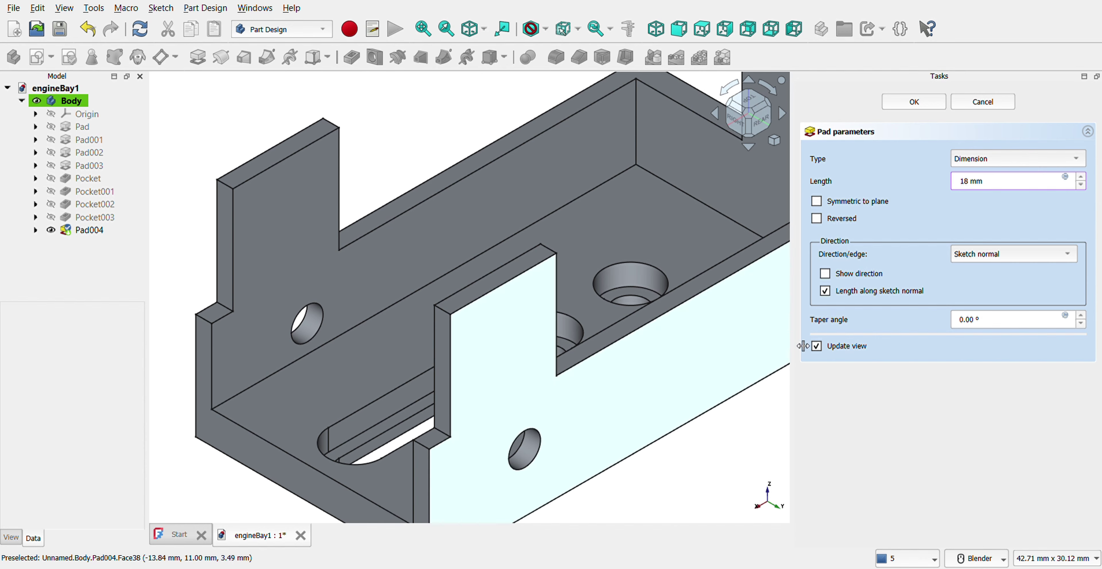
scroll(740, 178, down, 6)
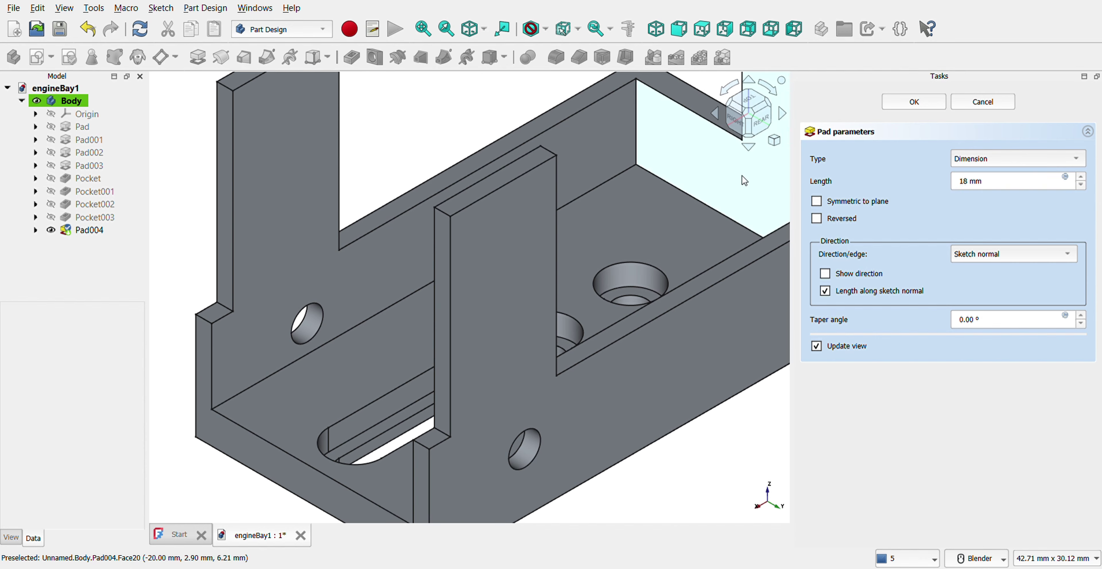
key(Return)
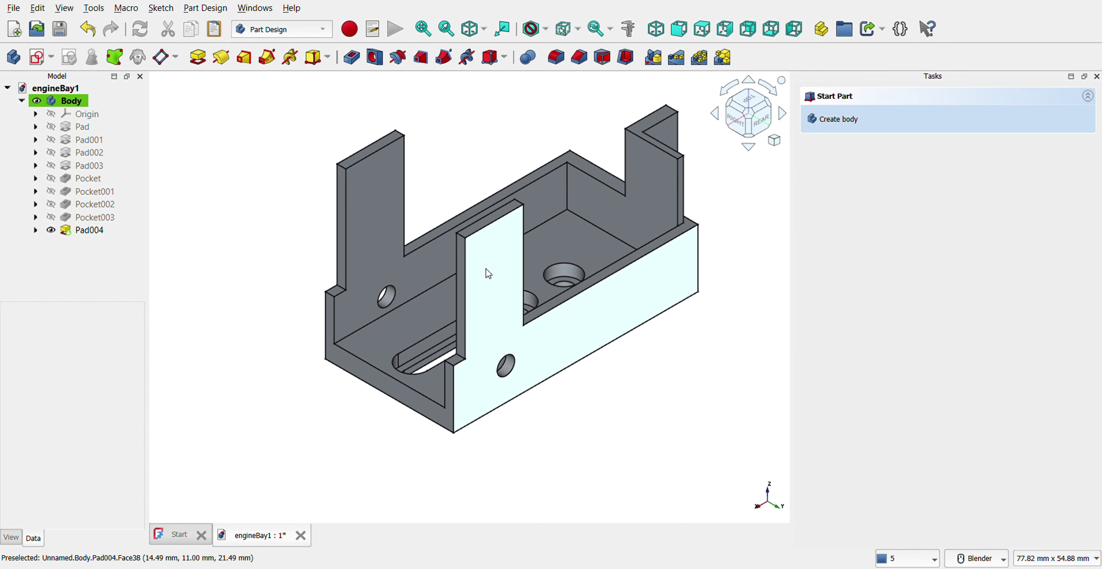
- Start a sketch on the side wall's outer face and project the wall hole, the side upright's inner edge and the end upright's vertical edge
click(488, 273)
click(838, 121)
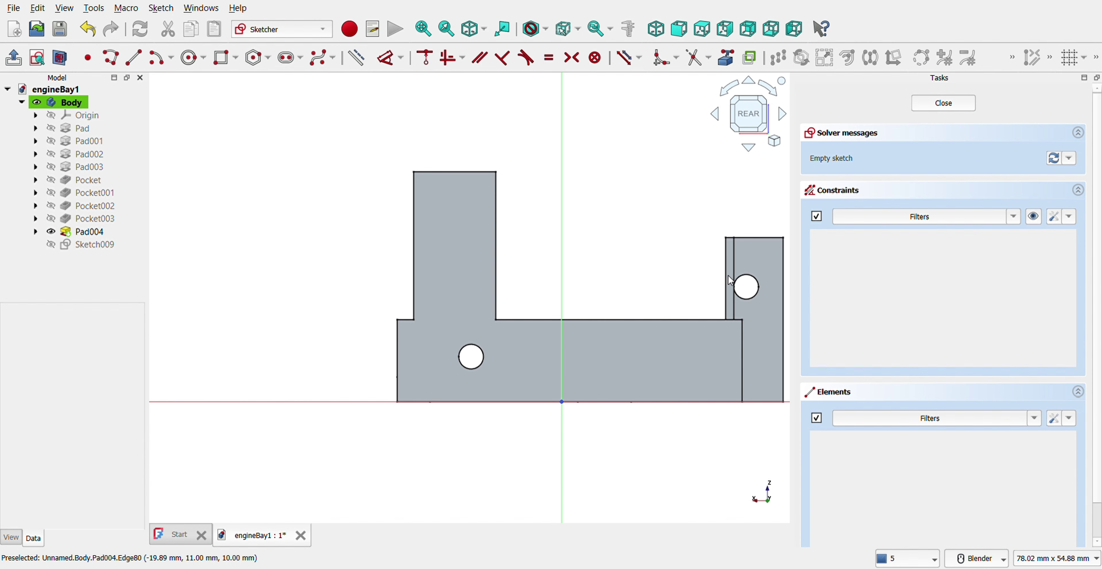
click(726, 58)
click(484, 355)
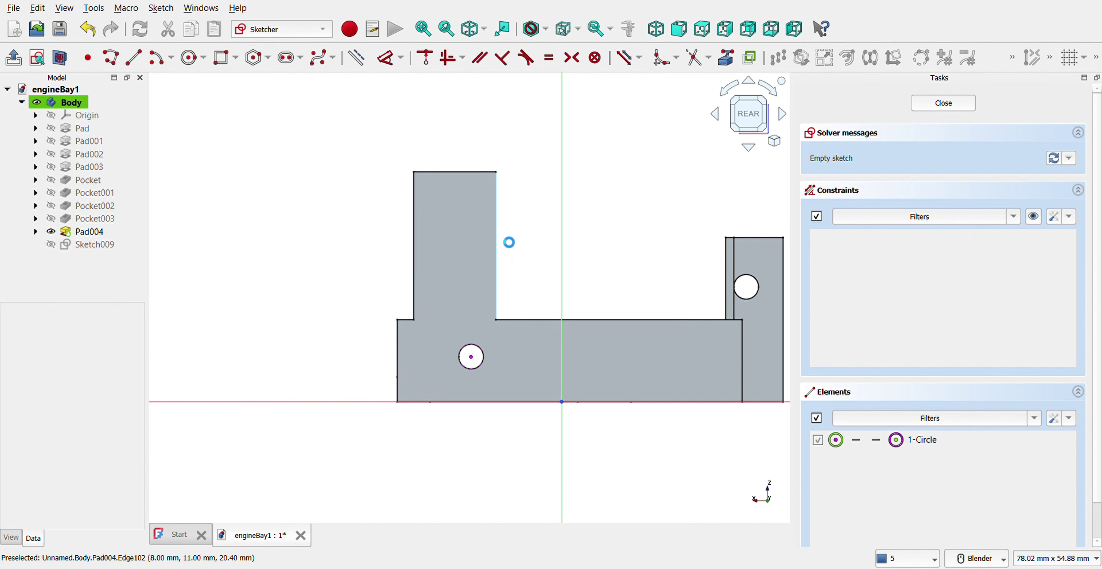
click(497, 242)
click(735, 285)
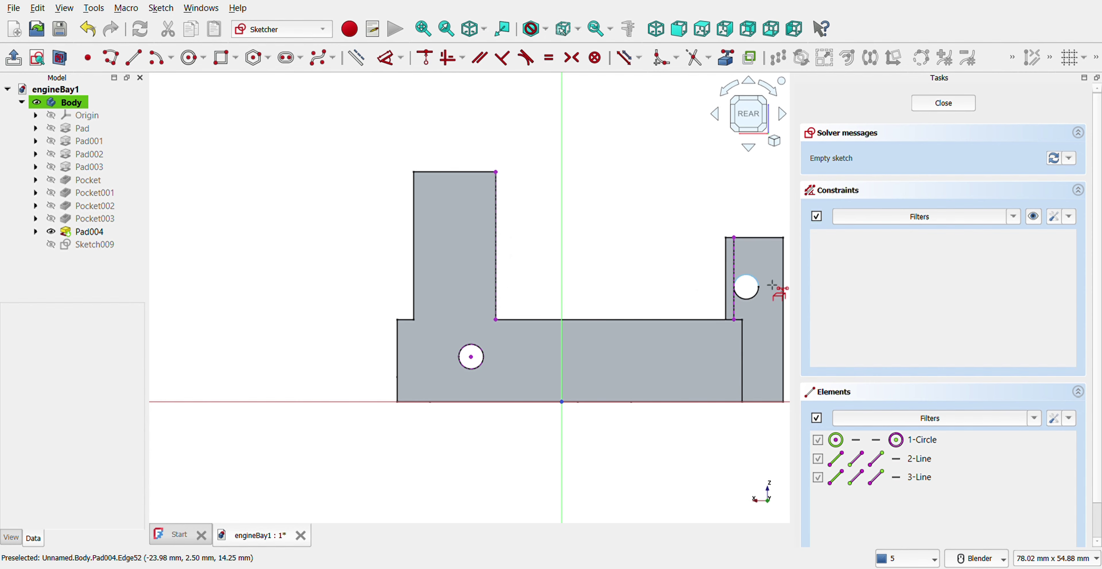
- Draw a 3 mm diameter circle near the top of the side upright
click(193, 57)
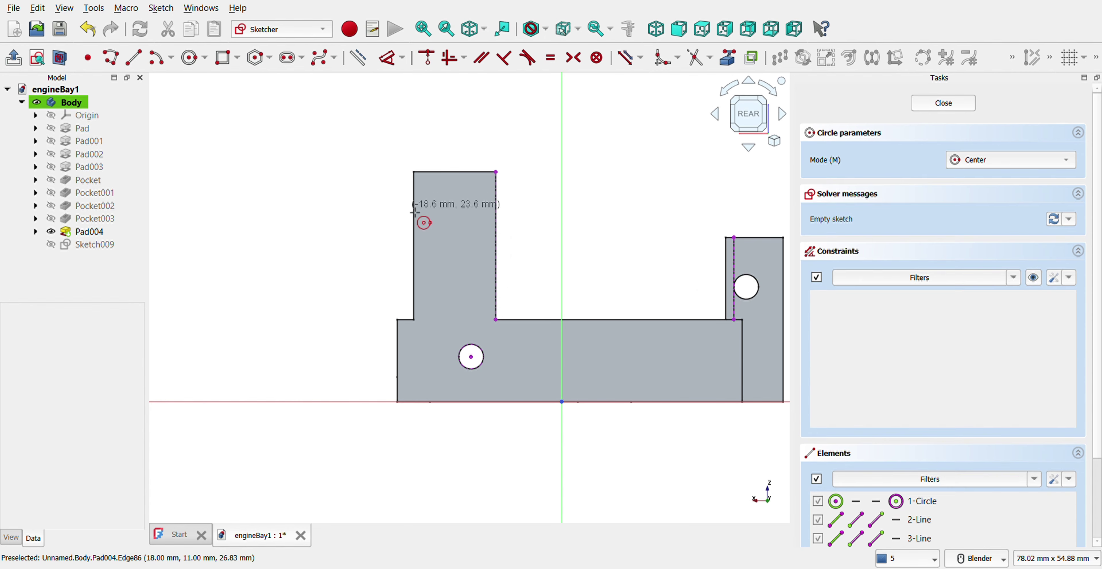
click(462, 206)
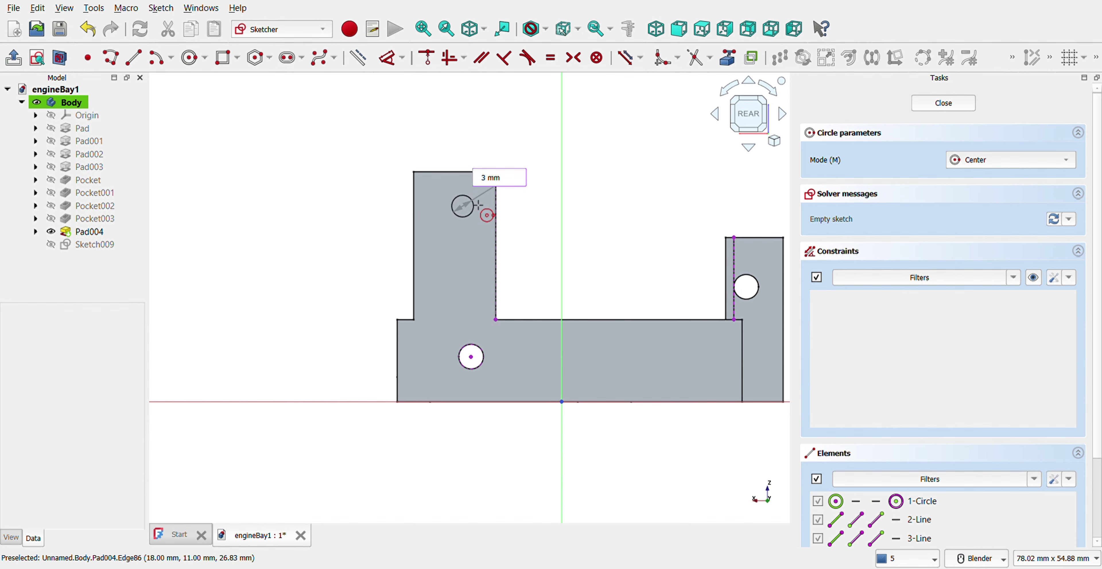
key(Return)
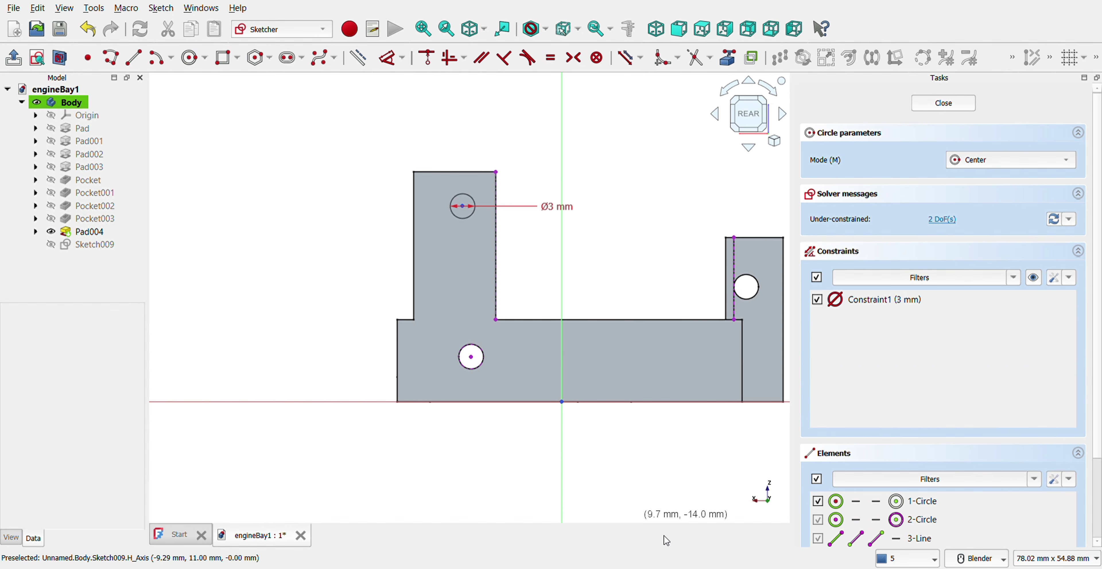
- Dimension the circle's centre 32 mm horizontally from the projected edge of the end upright
click(388, 57)
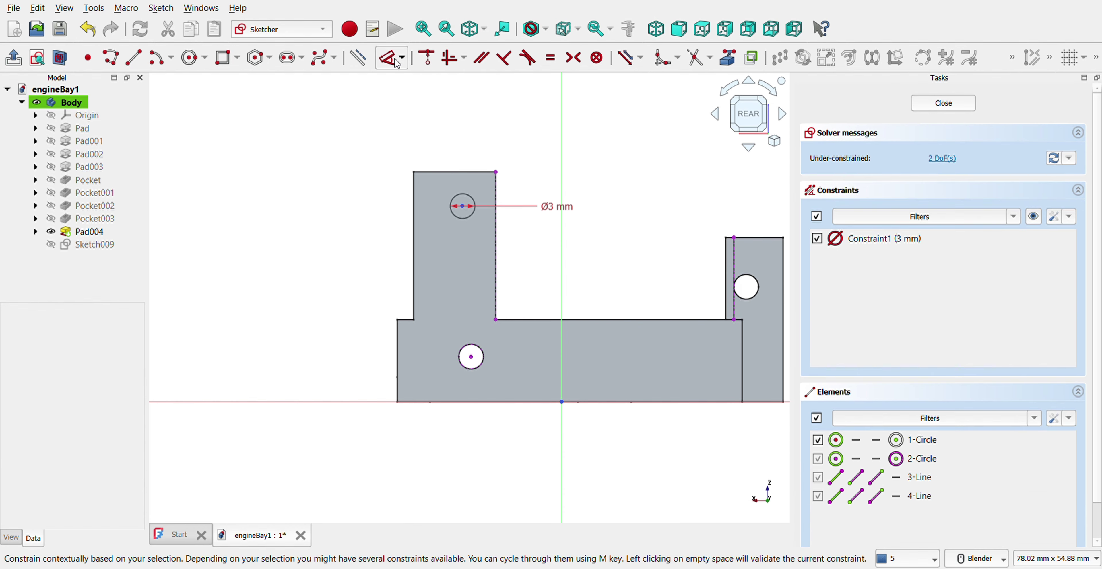
click(463, 206)
click(741, 261)
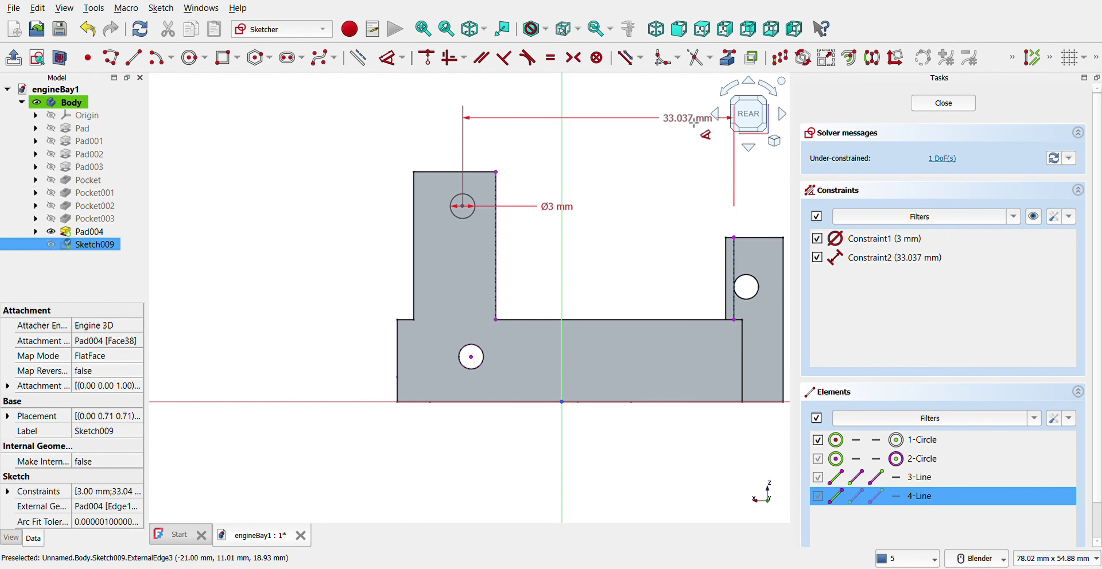
text(32)
key(Return)
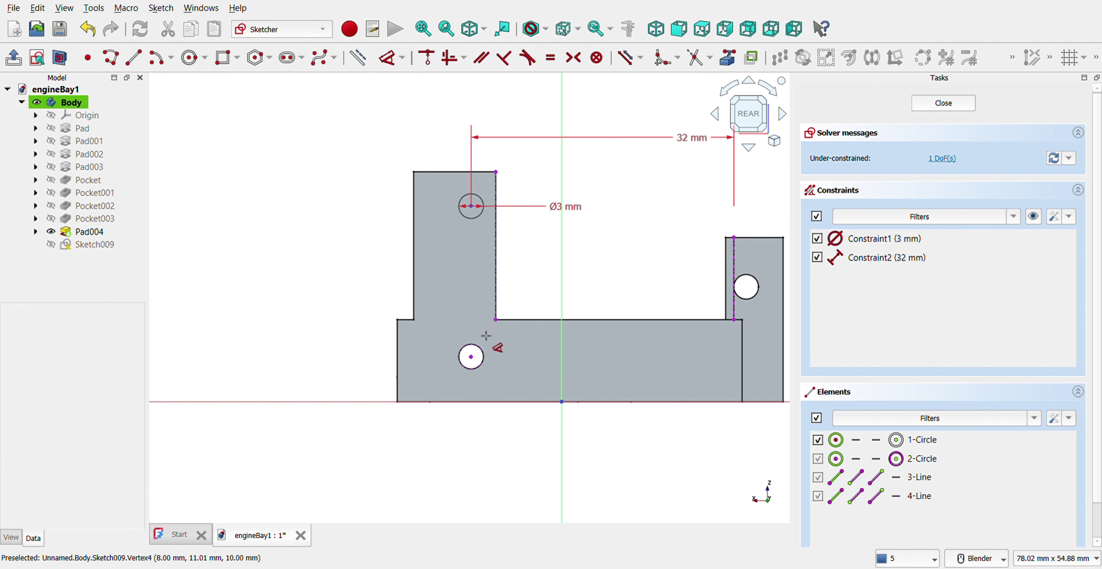
- Dimension the circle's centre 18 mm above the lower wall hole's centre and close the sketch
click(471, 357)
click(471, 207)
click(324, 208)
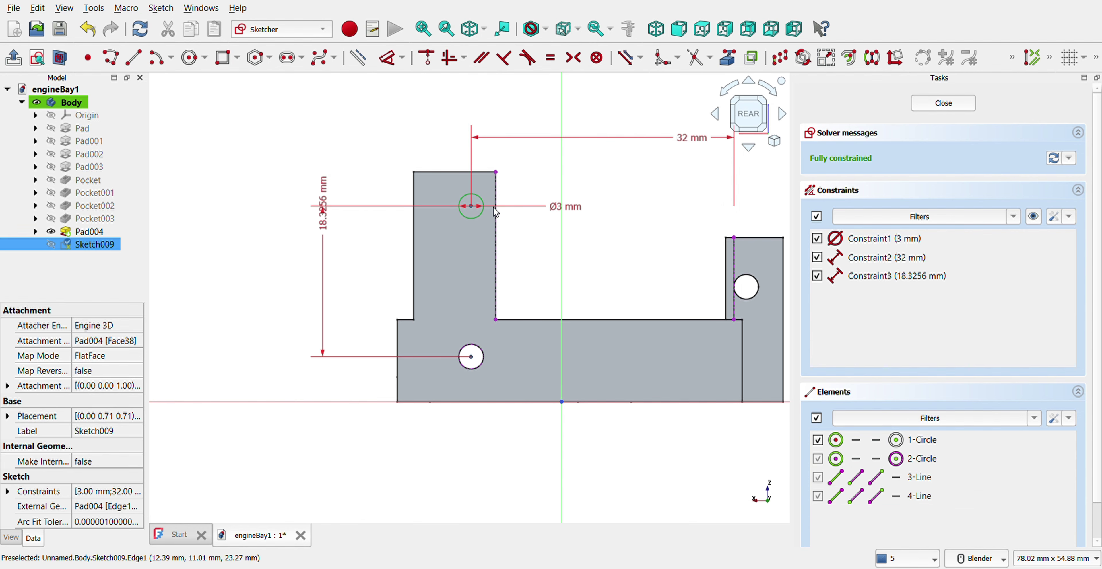
text(18)
key(Return)
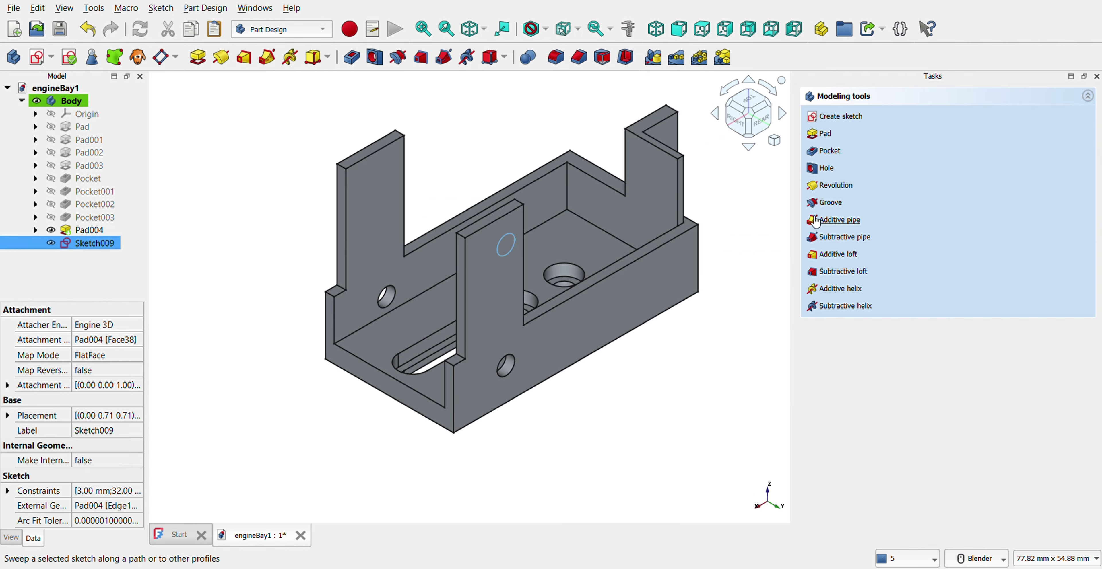
- Pocket the 3 mm circle through both side uprights
click(830, 163)
click(1002, 164)
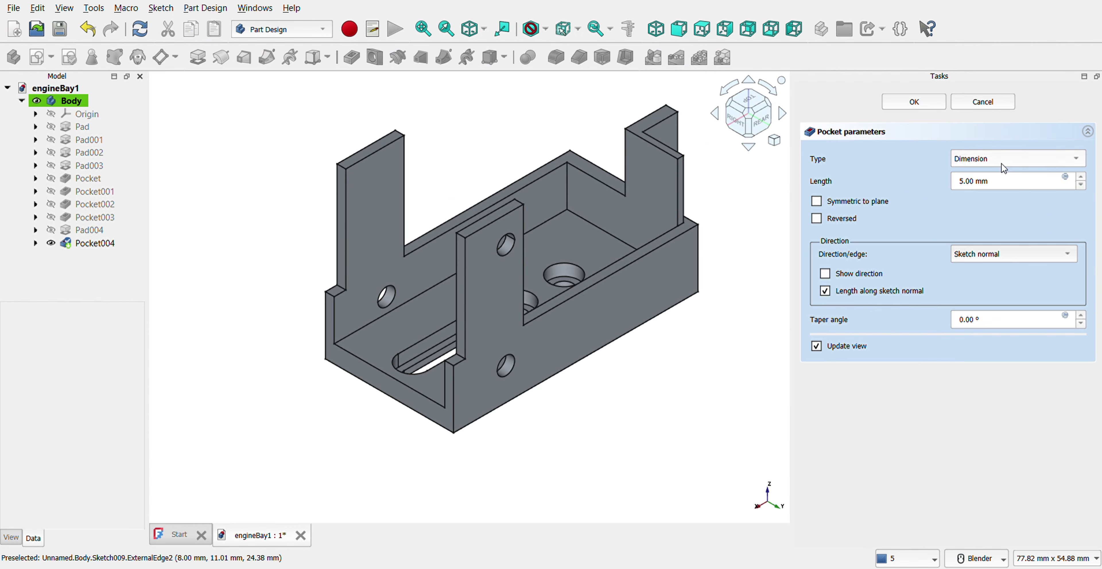
click(1000, 181)
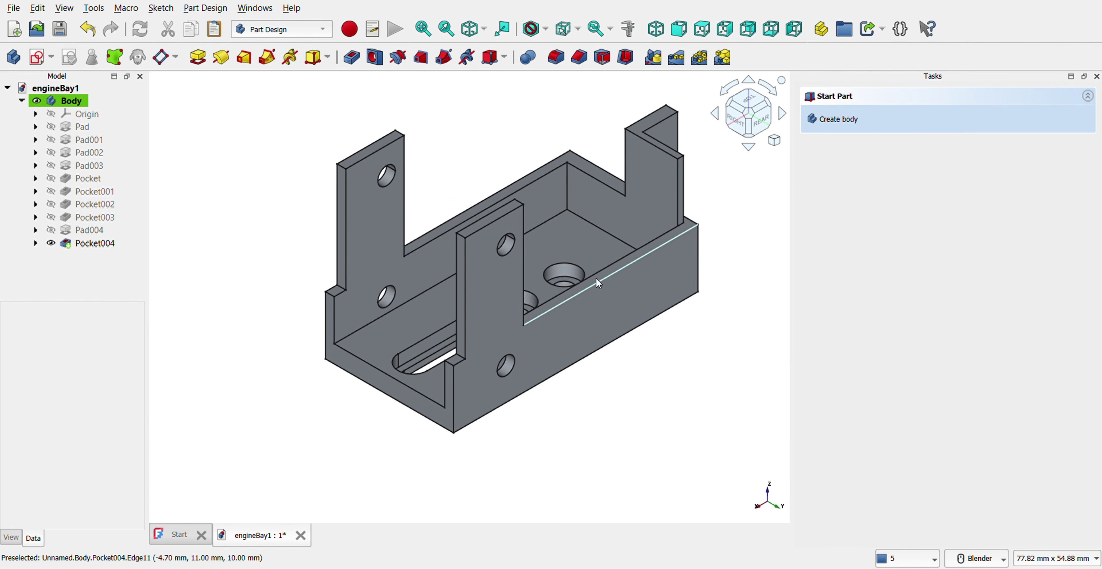
- Edit the side uprights' sketch, set both horizontal offsets from the end wall's inner edge to 26 mm, and close it
click(35, 230)
double_click(100, 243)
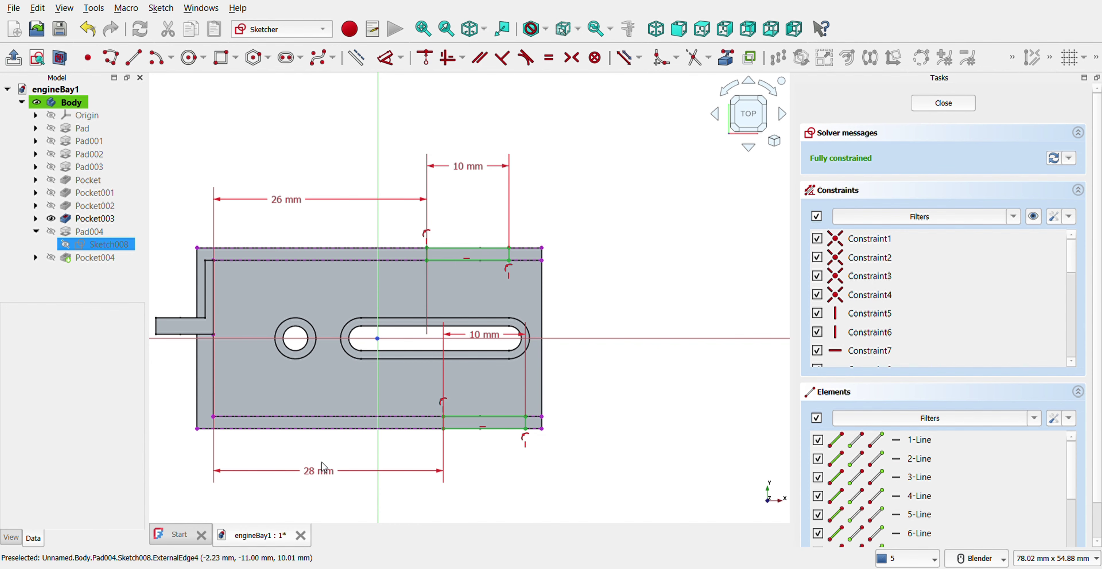
click(329, 465)
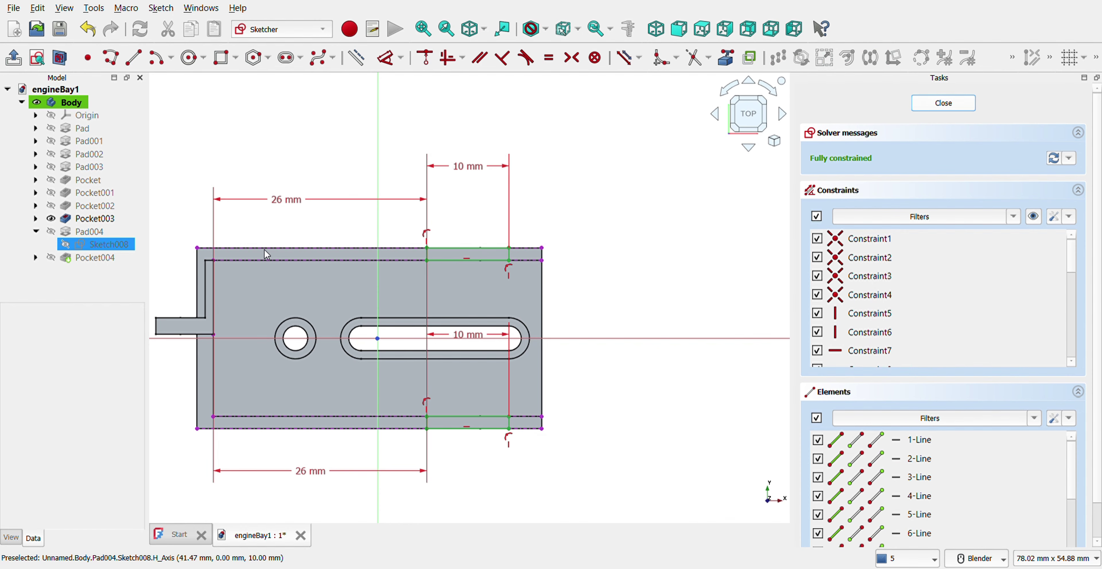
key(Escape)
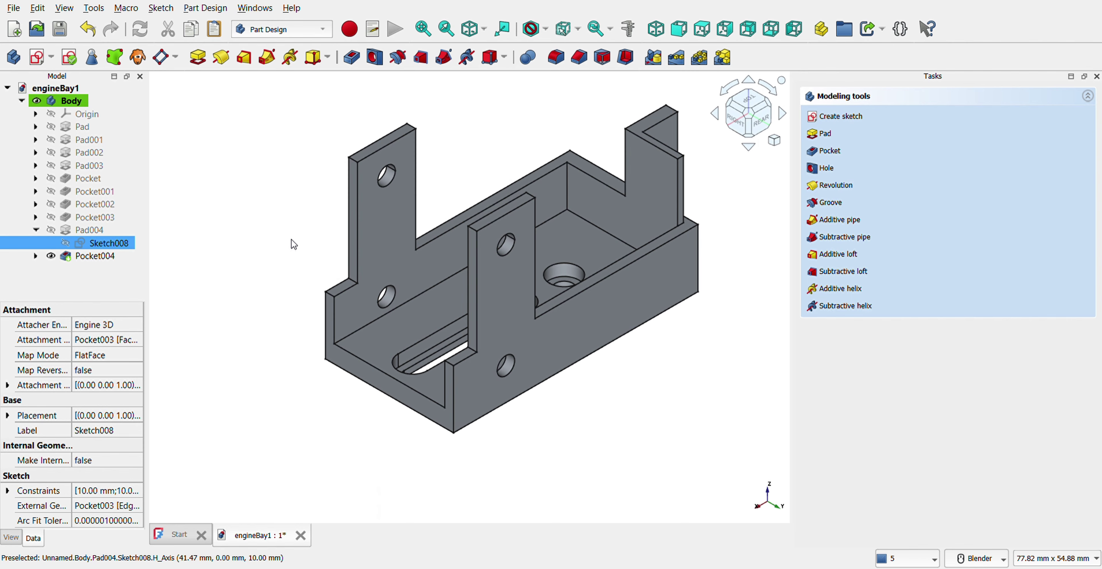
- Start a new sketch on the side wall's outer face and project the edges of its upper and lower holes
click(598, 342)
click(841, 116)
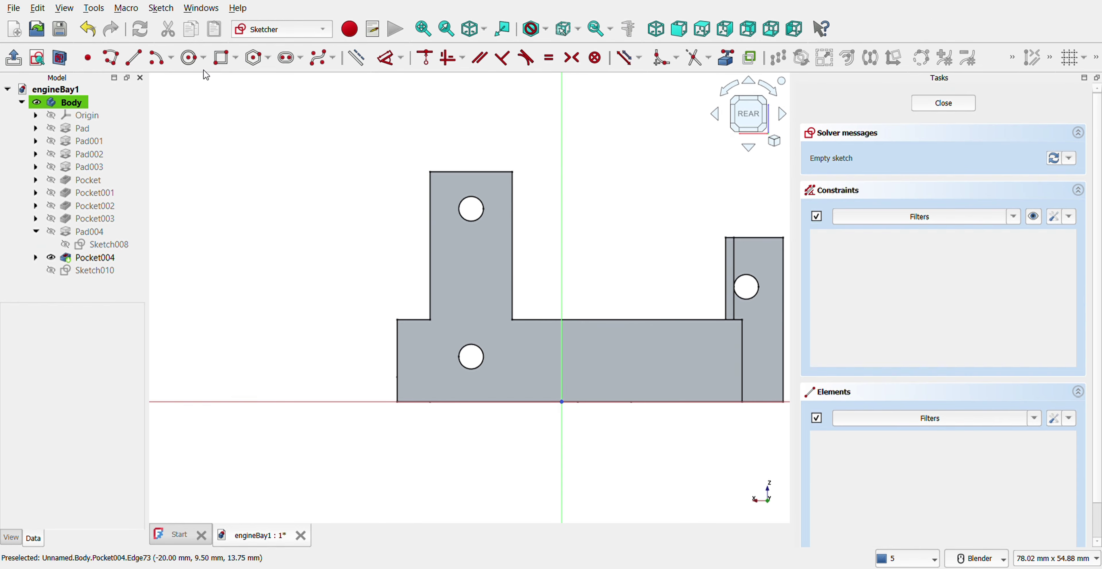
click(726, 57)
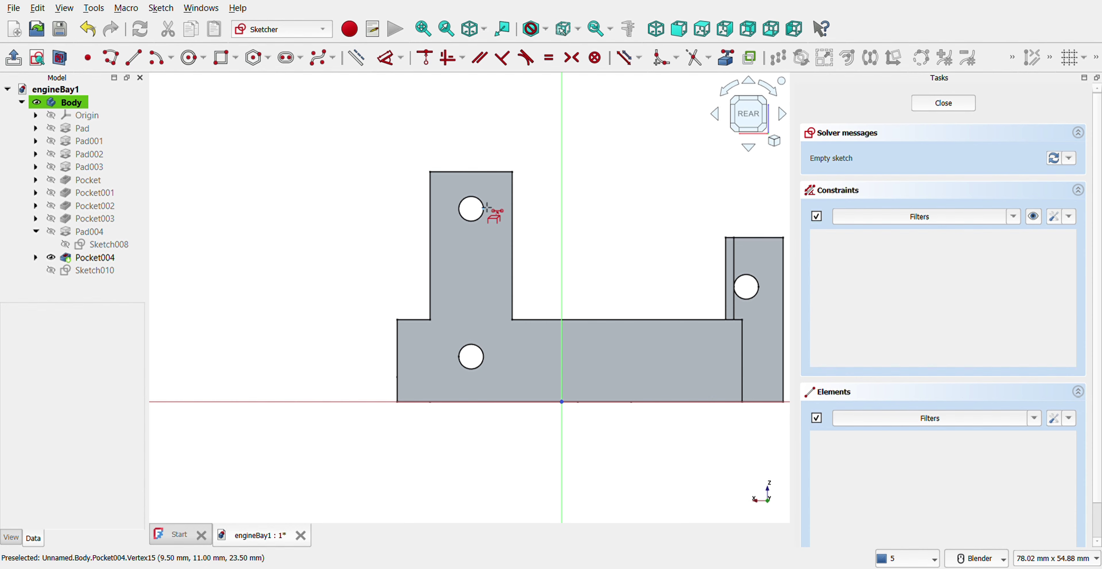
click(486, 208)
click(481, 217)
click(484, 357)
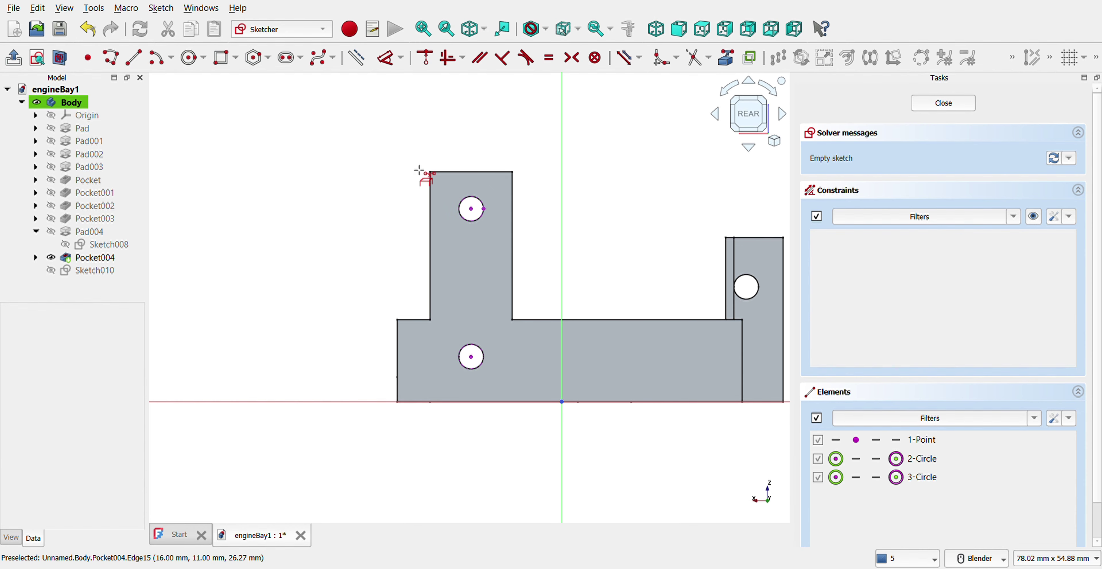
- Draw a 3 mm circle matching the upper hole and try to trace the lower hole the same way
click(191, 59)
click(470, 209)
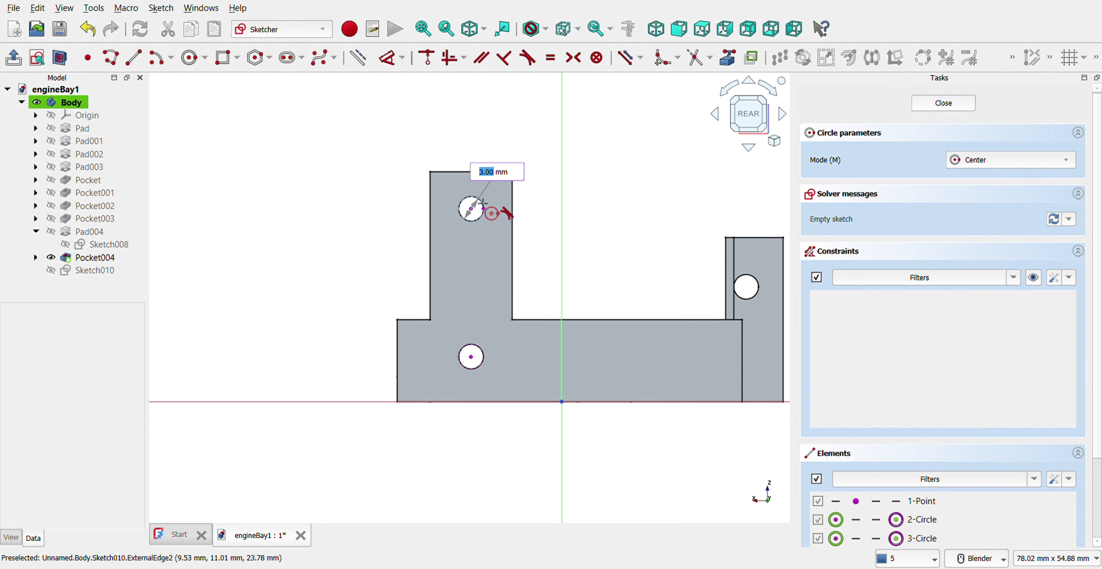
click(484, 210)
click(471, 357)
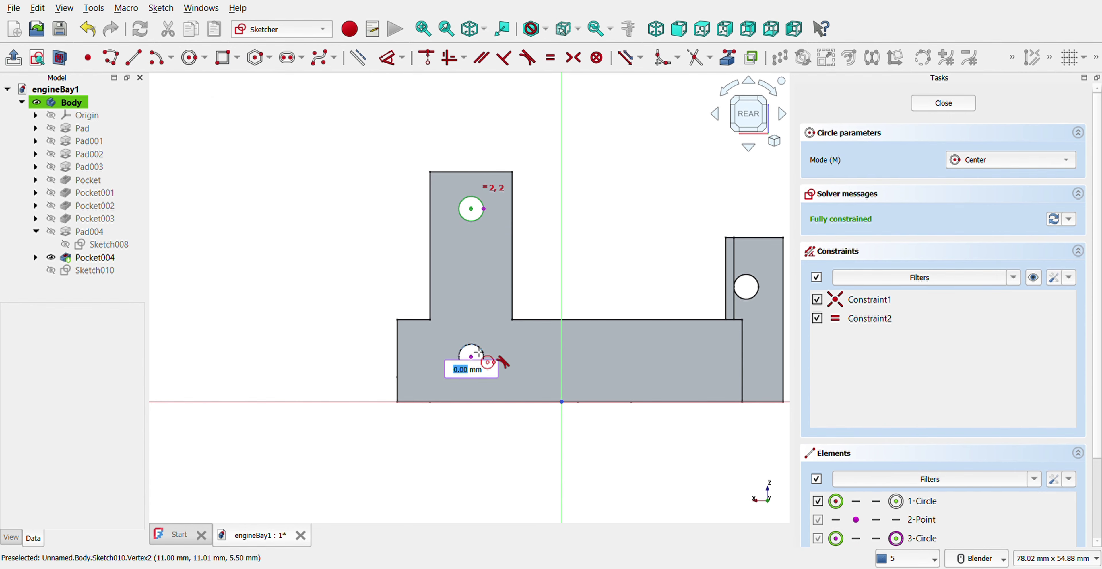
click(484, 358)
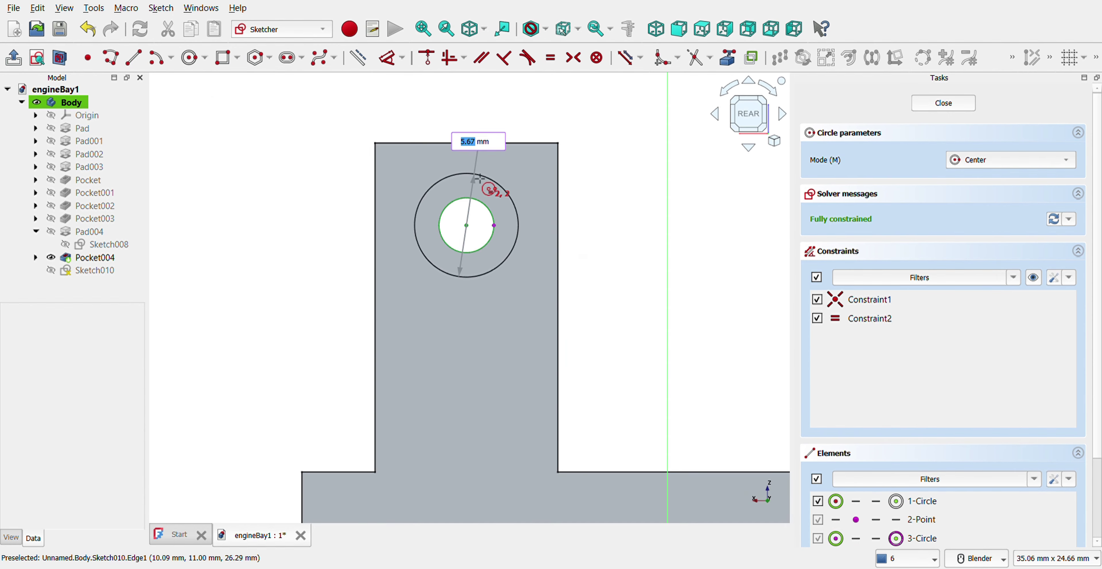
- Draw 5 mm diameter circles concentric with the upper and lower side-wall holes
scroll(487, 186, up, 2)
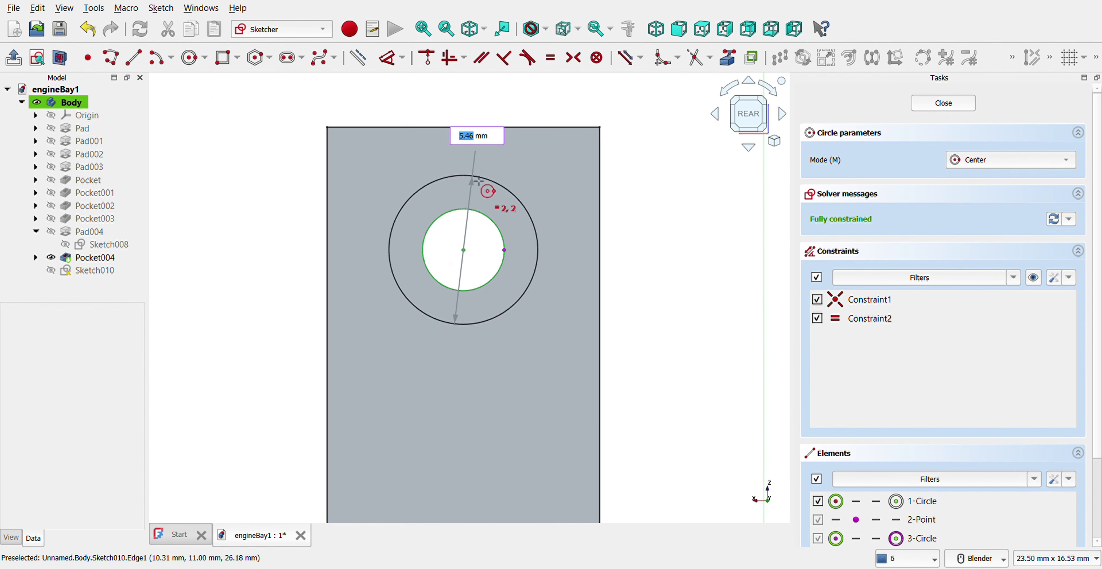
key(Return)
scroll(479, 192, down, 3)
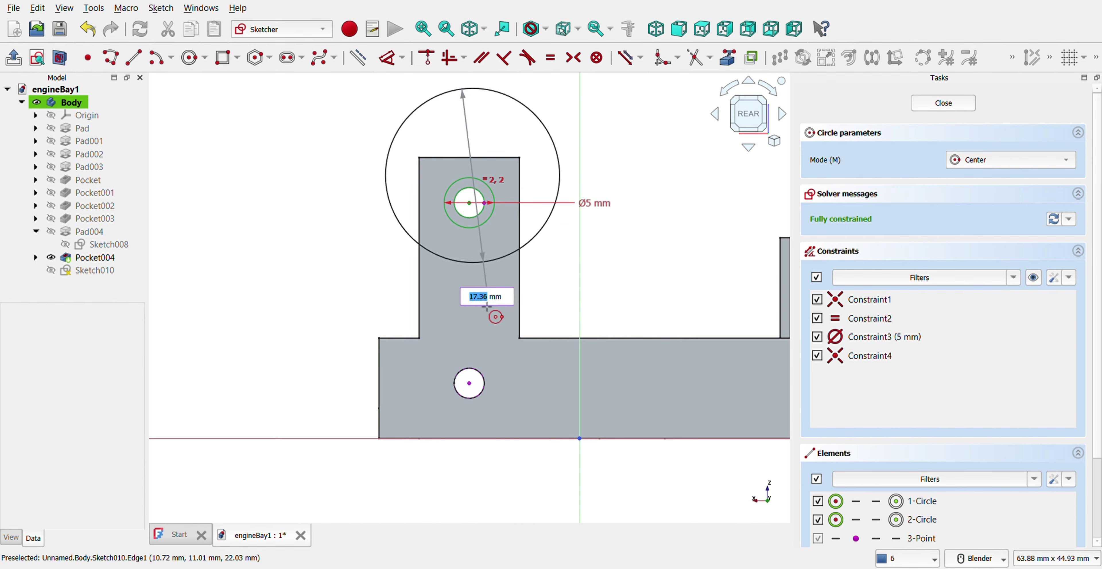
click(469, 384)
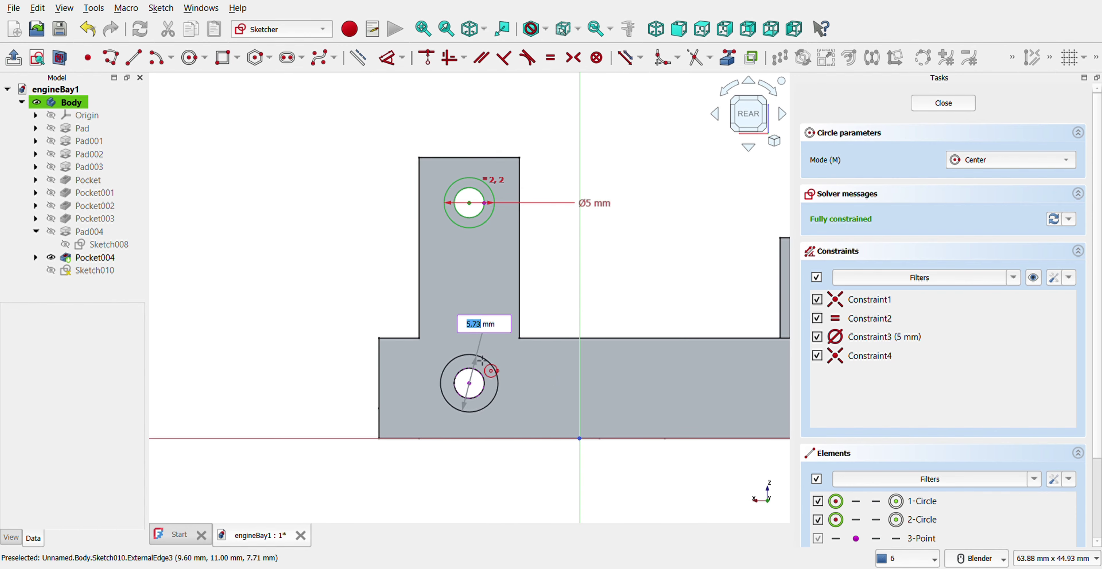
text(5)
key(Return)
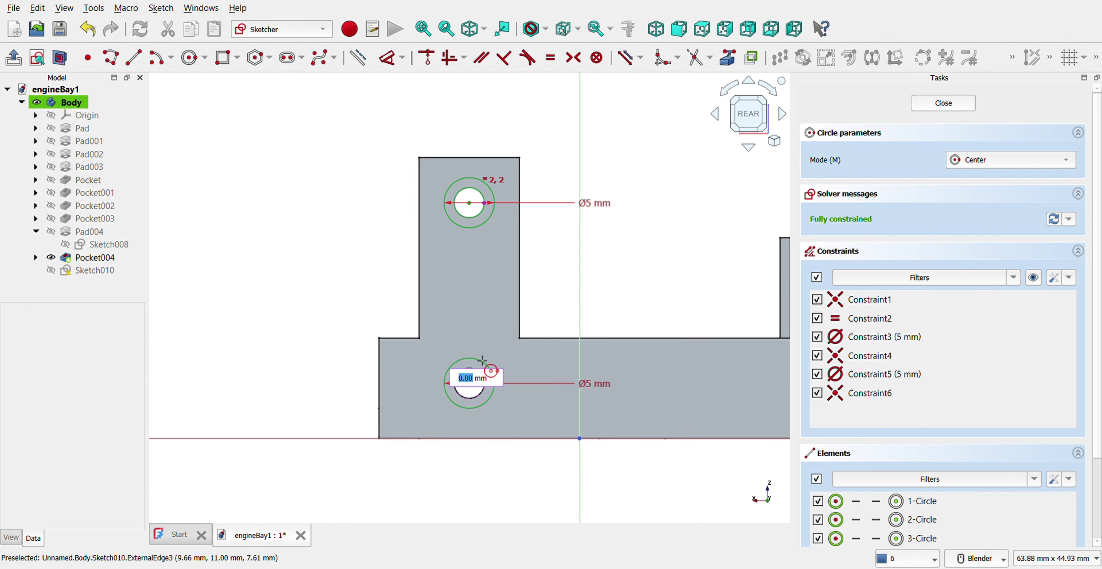
- Close the sketch and start a pocket from the circles around the side-wall holes
click(944, 104)
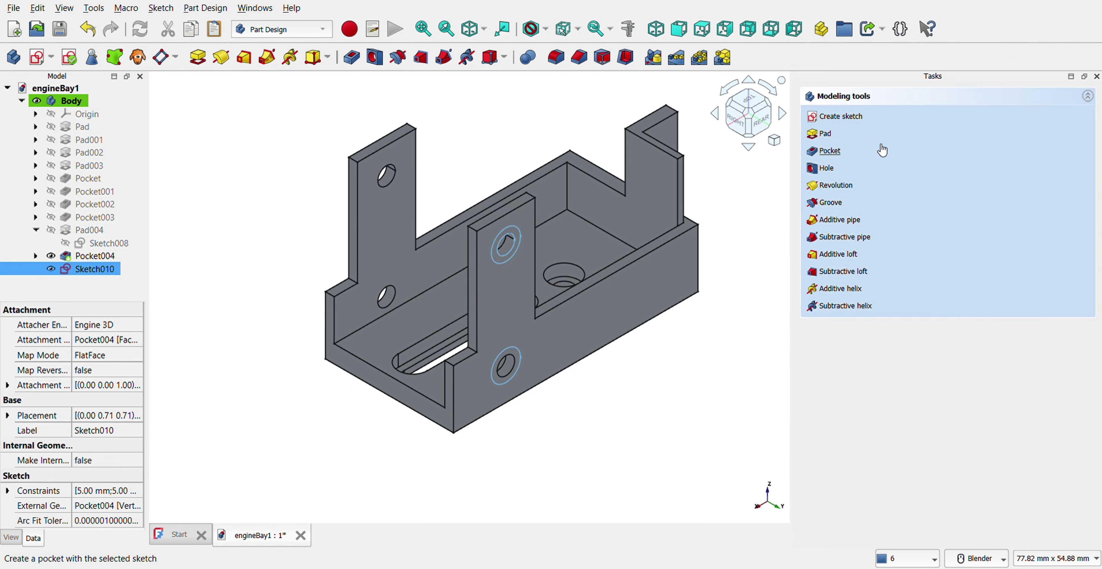
click(834, 150)
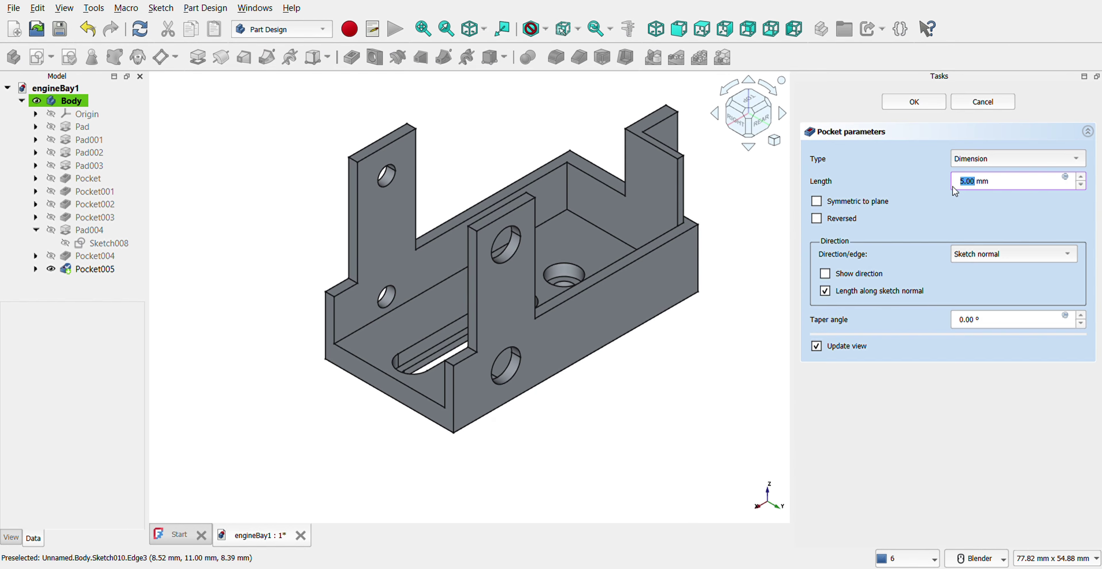